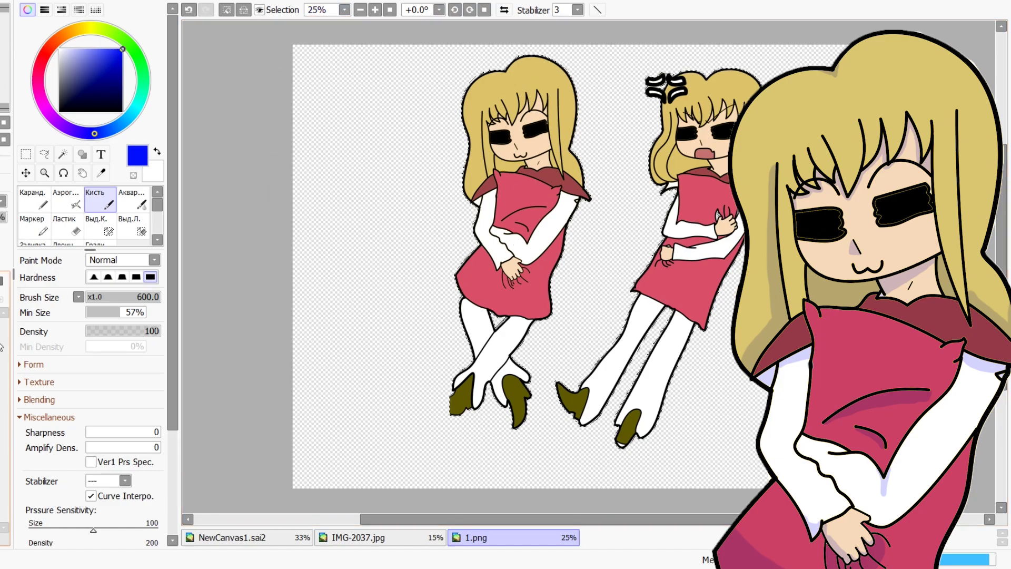
# Set the brush size to 40 and try a blue shadow stroke across the first character's neck
pyautogui.moveTo(172, 435)
pyautogui.mouseDown()
pyautogui.moveTo(191, 522)
pyautogui.moveTo(179, 495)
pyautogui.mouseUp()
pyautogui.scroll(2, 85, 505)
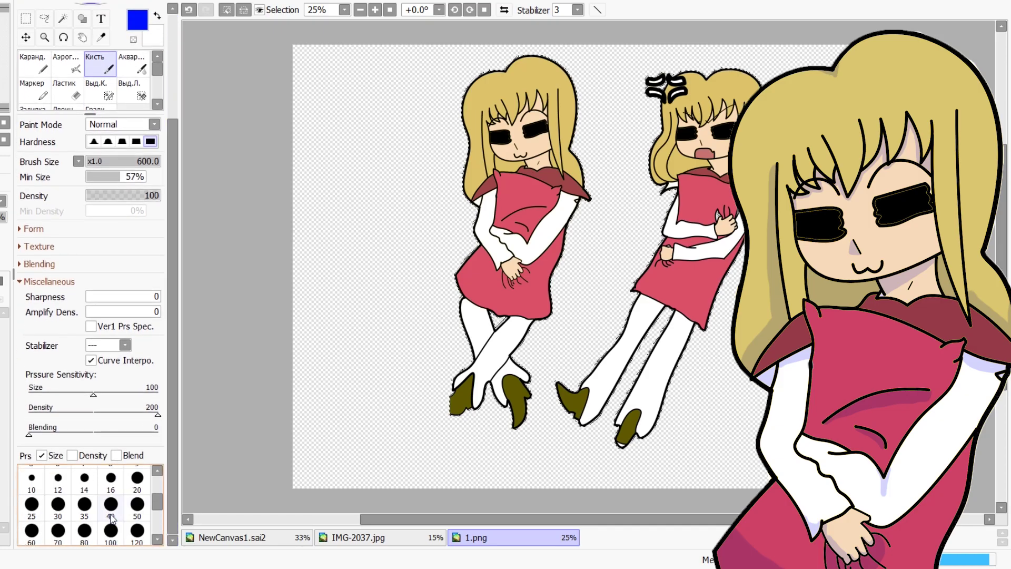
pyautogui.click(110, 505)
pyautogui.hotkey('ctrl', '+')
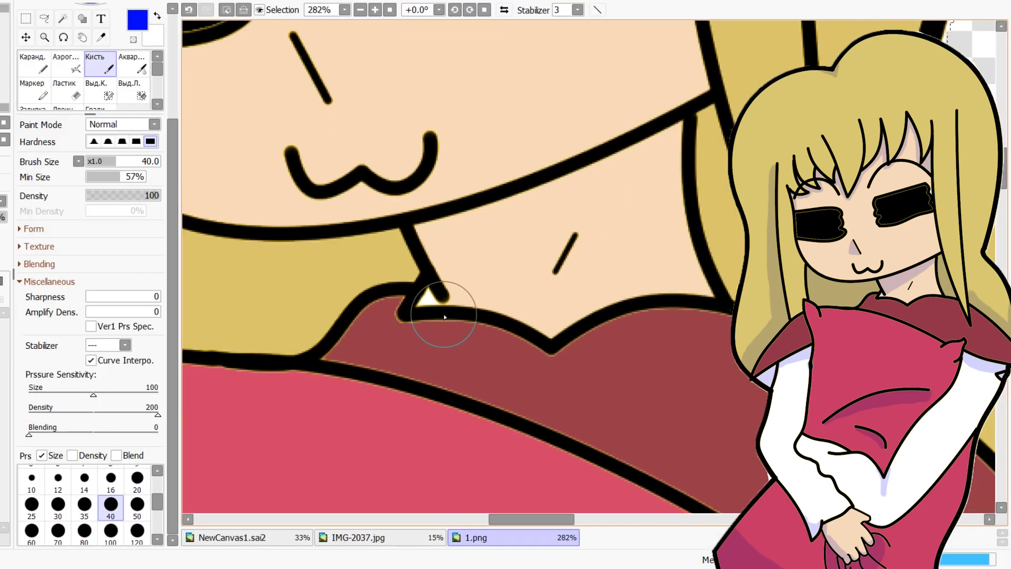
pyautogui.moveTo(418, 305); pyautogui.dragTo(490, 265)
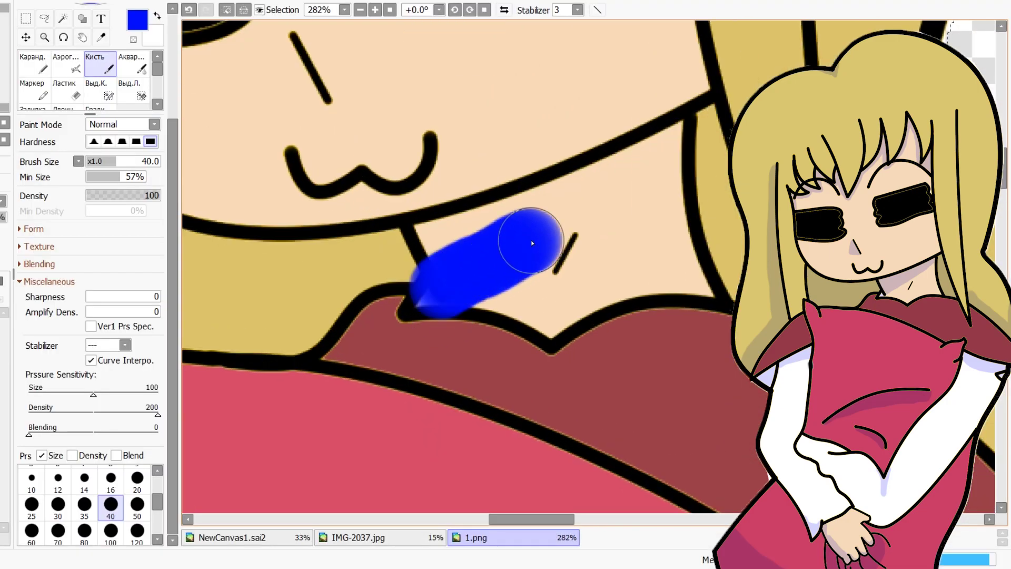
pyautogui.hotkey('ctrl', 'z')
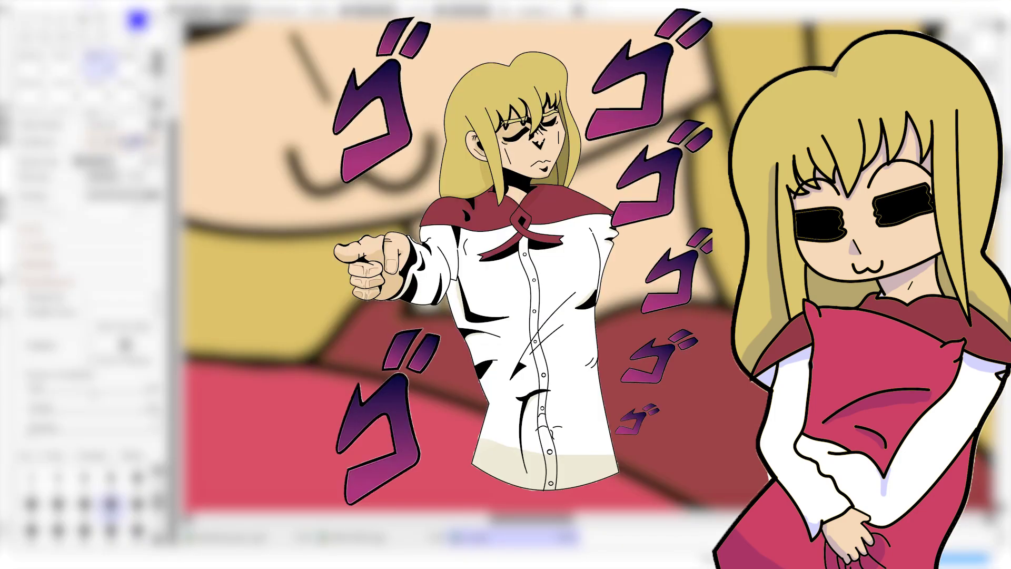
# Try the blue neck stroke again with a softer brush hardness and undo it
pyautogui.moveTo(558, 226); pyautogui.dragTo(637, 192)
pyautogui.hotkey('ctrl', 'z')
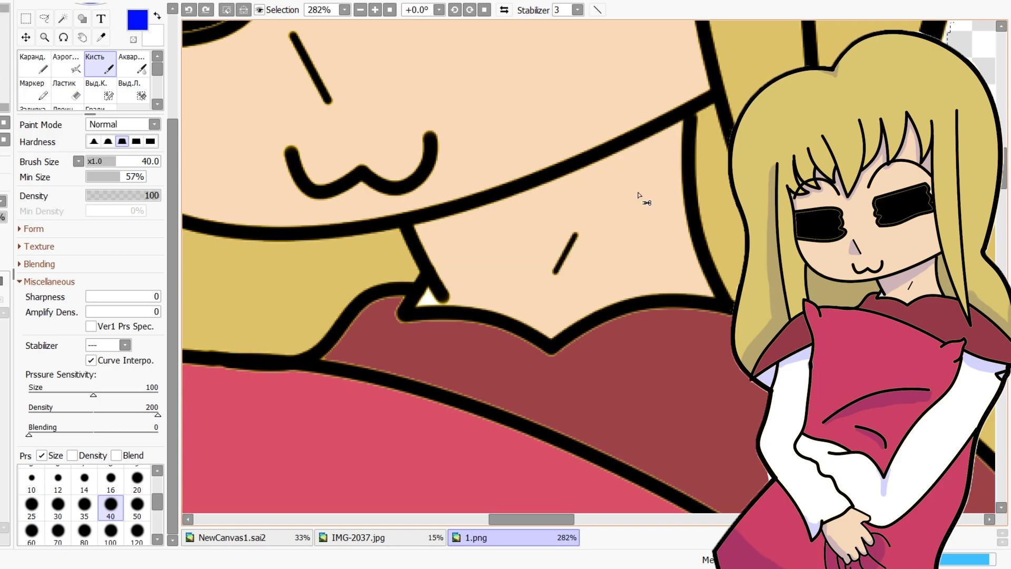
pyautogui.moveTo(437, 295); pyautogui.dragTo(544, 234)
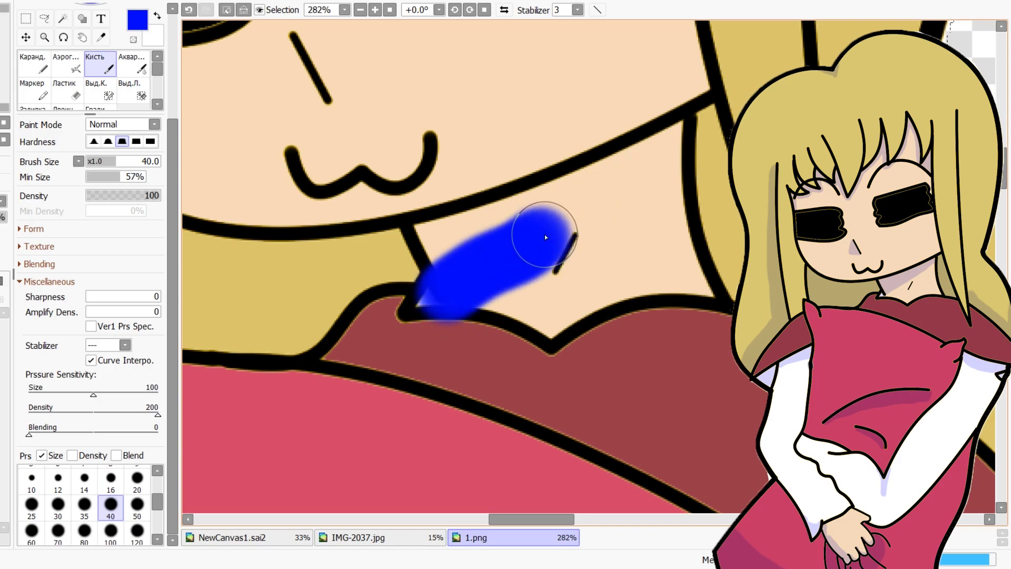
pyautogui.hotkey('ctrl', 'z')
# Set the brush size to 16 and paint a solid blue shadow on the neck directly beneath the chin
pyautogui.click(111, 481)
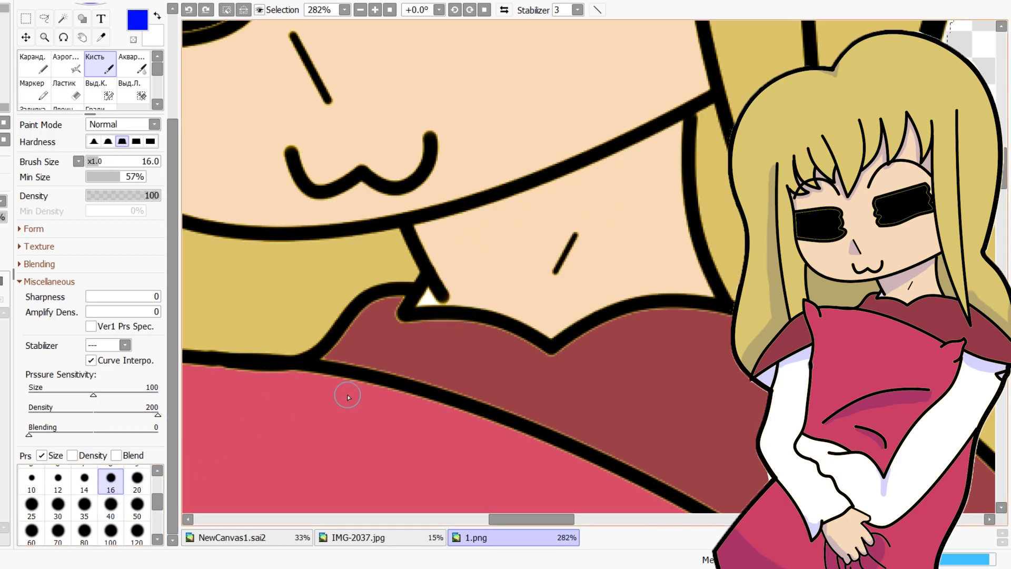
pyautogui.moveTo(422, 300)
pyautogui.mouseDown()
pyautogui.moveTo(679, 129)
pyautogui.moveTo(506, 209)
pyautogui.moveTo(424, 230)
pyautogui.moveTo(450, 262)
pyautogui.mouseUp()
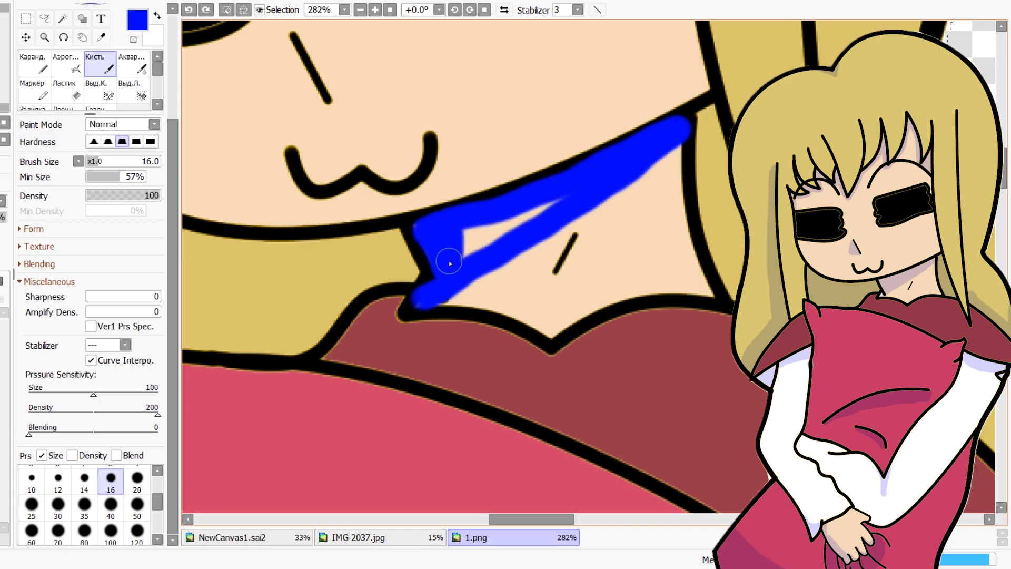
pyautogui.moveTo(561, 185)
pyautogui.mouseDown()
pyautogui.moveTo(543, 216)
pyautogui.moveTo(492, 244)
pyautogui.mouseUp()
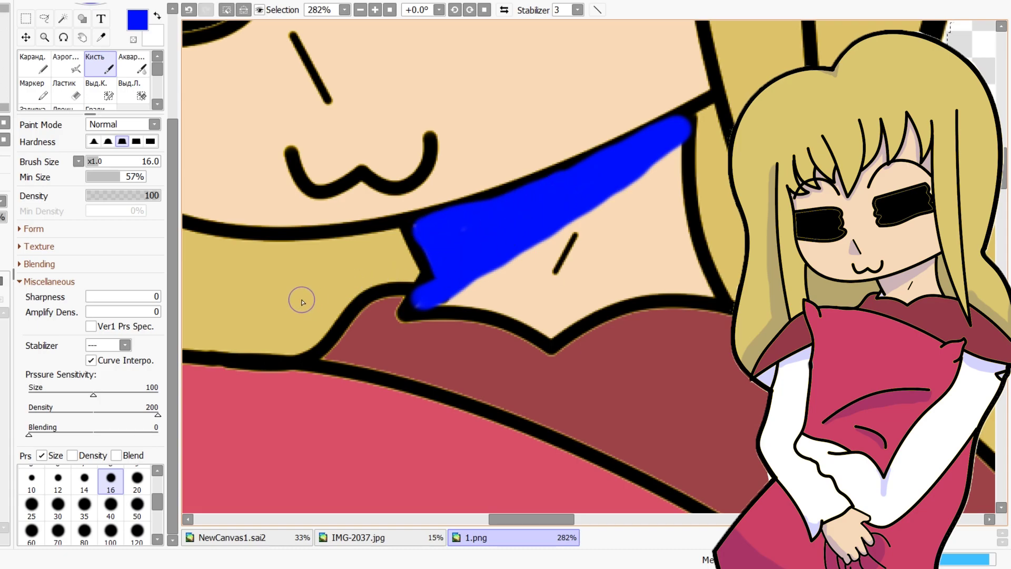
# Outline the hair area behind the neck in blue, then fill it with the brush size set to 35
pyautogui.scroll(-4, 303, 301)
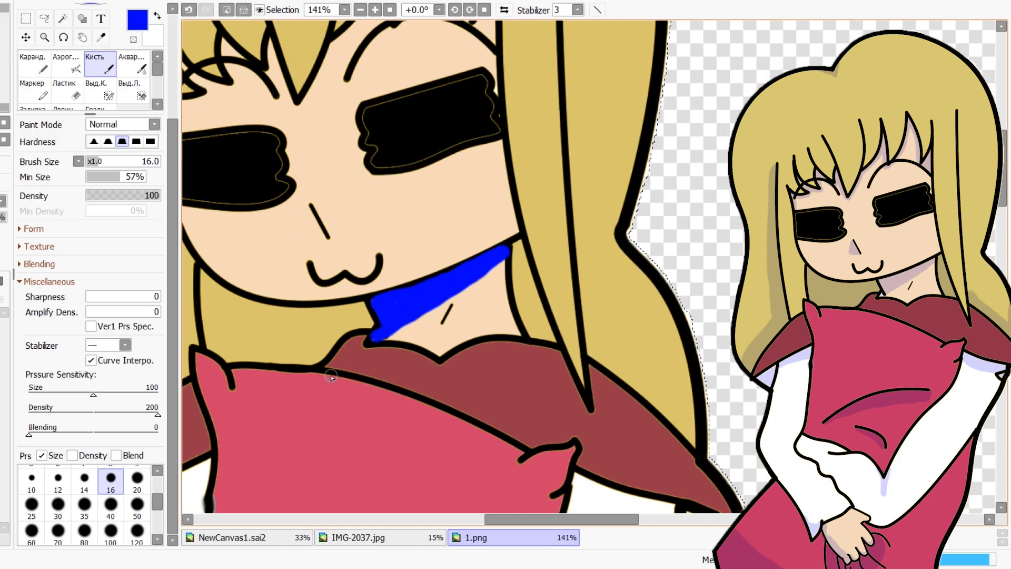
pyautogui.scroll(4, 332, 338)
pyautogui.scroll(1, 331, 338)
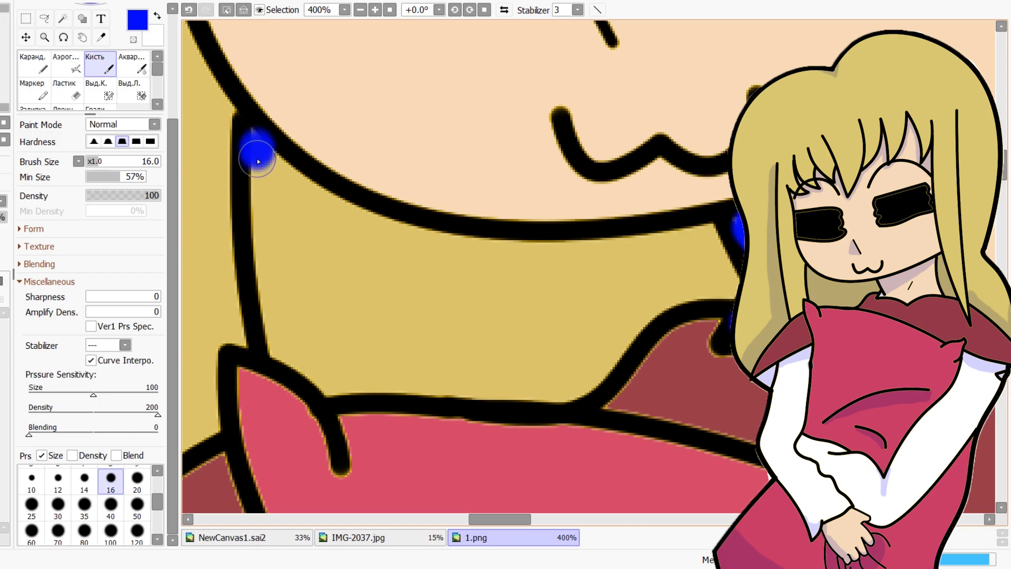
pyautogui.moveTo(262, 247); pyautogui.dragTo(270, 323)
pyautogui.moveTo(319, 383)
pyautogui.mouseDown()
pyautogui.moveTo(479, 390)
pyautogui.moveTo(543, 406)
pyautogui.moveTo(631, 337)
pyautogui.moveTo(729, 303)
pyautogui.moveTo(732, 226)
pyautogui.mouseUp()
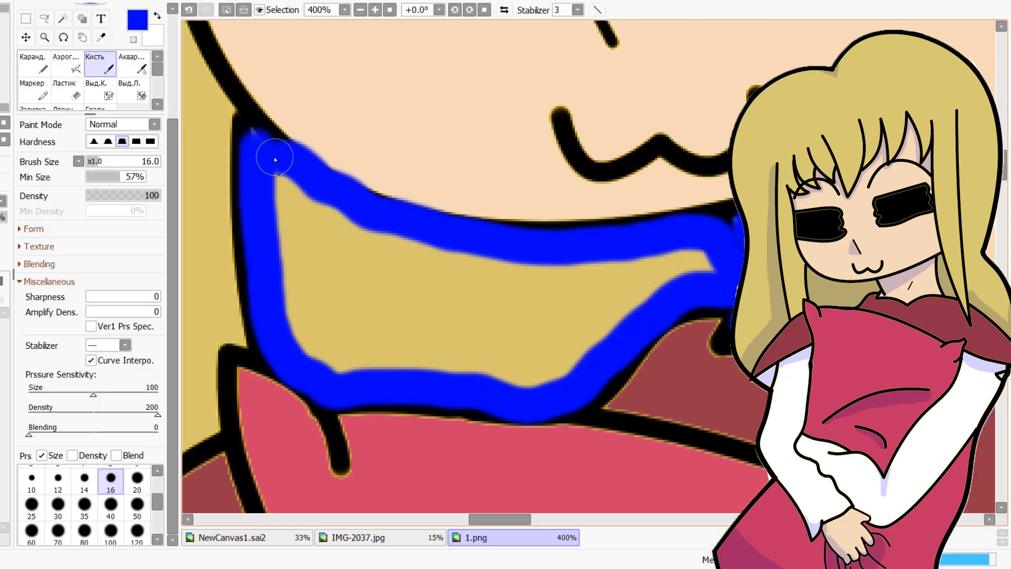
pyautogui.click(83, 516)
pyautogui.moveTo(287, 226)
pyautogui.mouseDown()
pyautogui.moveTo(312, 324)
pyautogui.moveTo(349, 353)
pyautogui.moveTo(420, 335)
pyautogui.moveTo(521, 355)
pyautogui.moveTo(598, 339)
pyautogui.moveTo(635, 323)
pyautogui.moveTo(635, 305)
pyautogui.moveTo(660, 279)
pyautogui.moveTo(686, 270)
pyautogui.moveTo(563, 297)
pyautogui.moveTo(359, 256)
pyautogui.moveTo(325, 239)
pyautogui.moveTo(361, 309)
pyautogui.mouseUp()
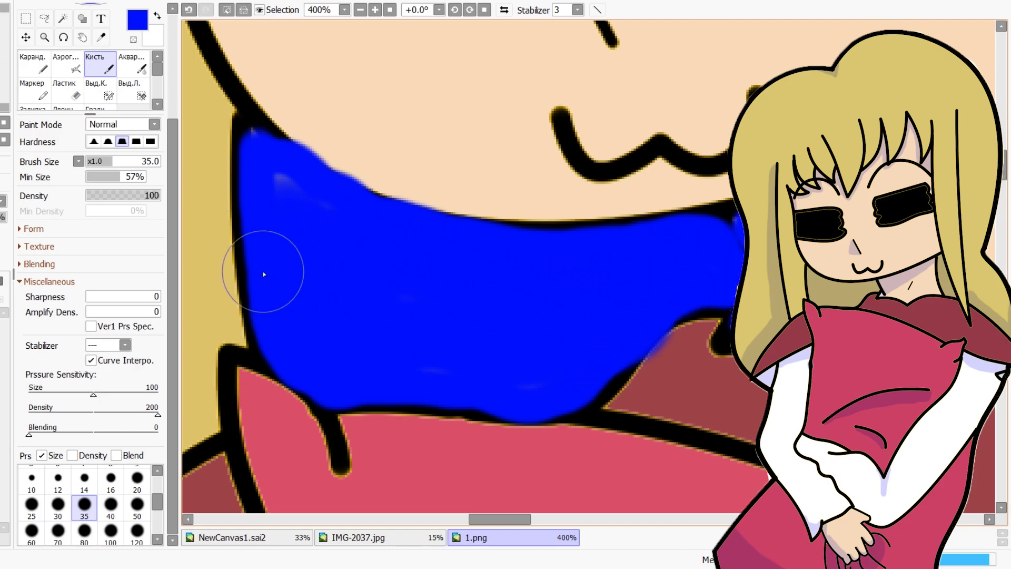
# Set the brush size to 12 and paint a blue shadow strip along the face's edge, from the bangs down to the eye
pyautogui.scroll(-11, 322, 278)
pyautogui.scroll(-3, 445, 273)
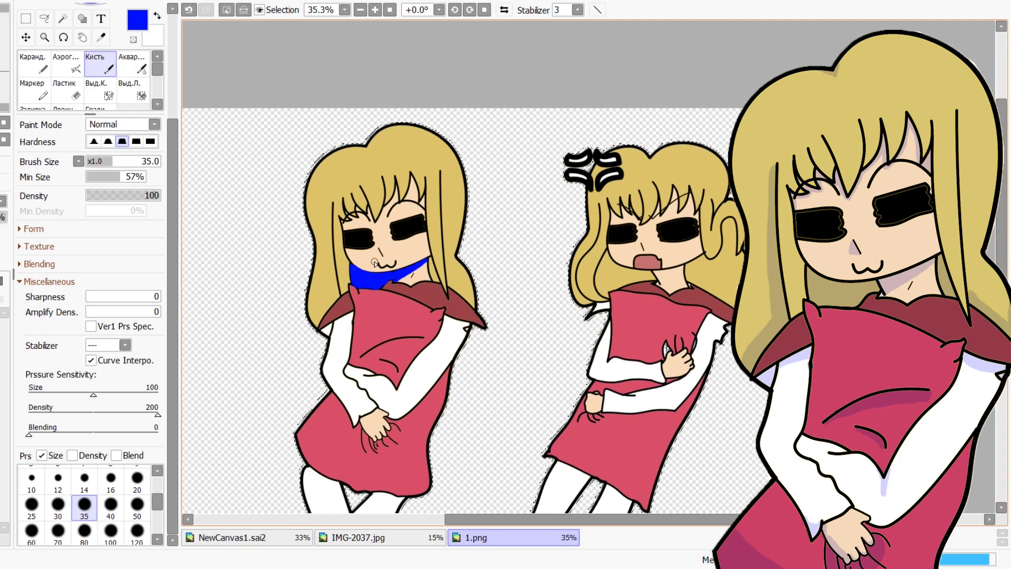
pyautogui.scroll(3, 354, 207)
pyautogui.scroll(11, 354, 207)
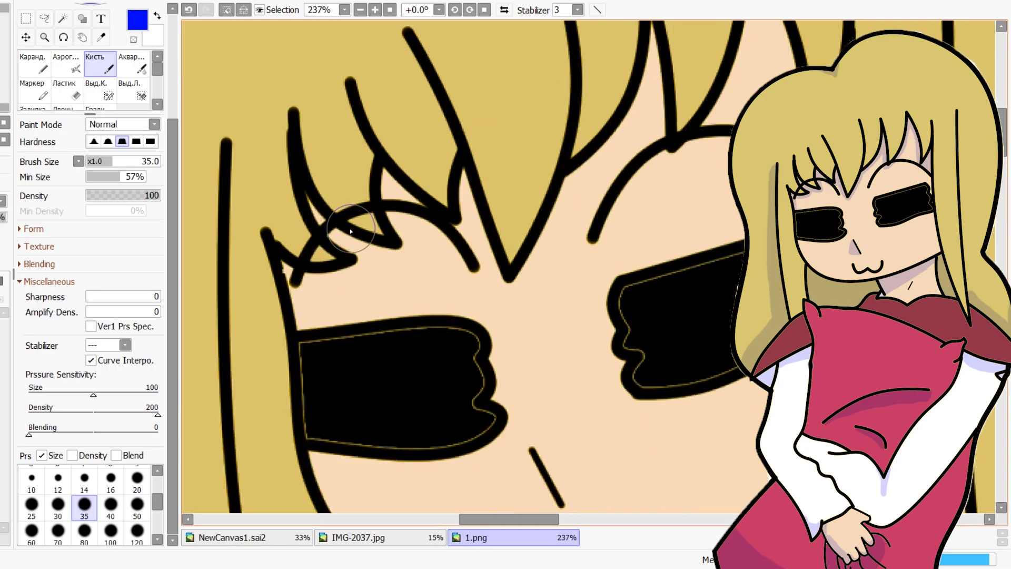
pyautogui.scroll(-5, 316, 267)
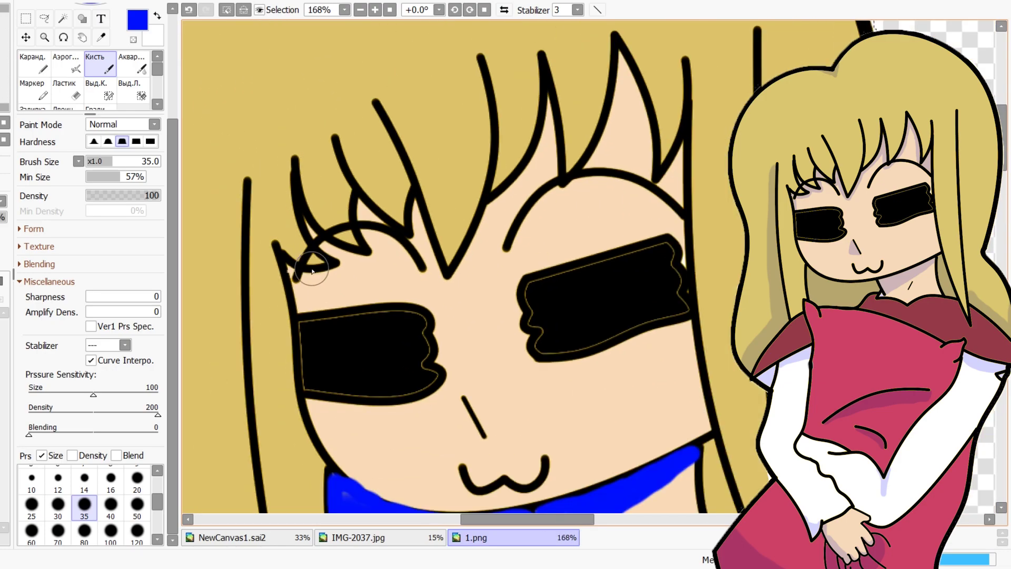
pyautogui.click(57, 479)
pyautogui.scroll(5, 350, 320)
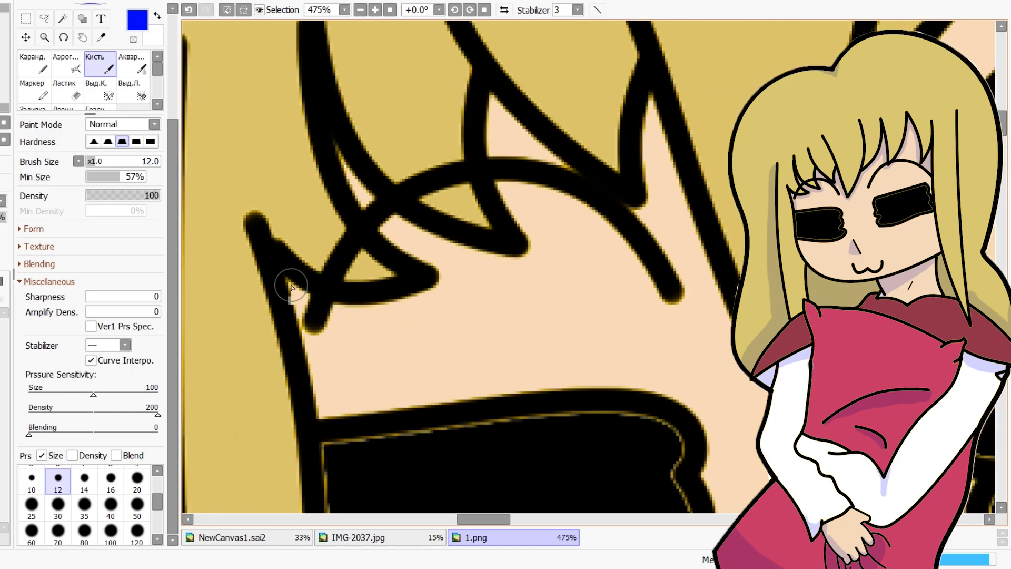
pyautogui.moveTo(291, 287); pyautogui.dragTo(315, 336)
pyautogui.hotkey('ctrl', 'z')
pyautogui.moveTo(291, 278)
pyautogui.mouseDown()
pyautogui.moveTo(314, 345)
pyautogui.moveTo(318, 426)
pyautogui.mouseUp()
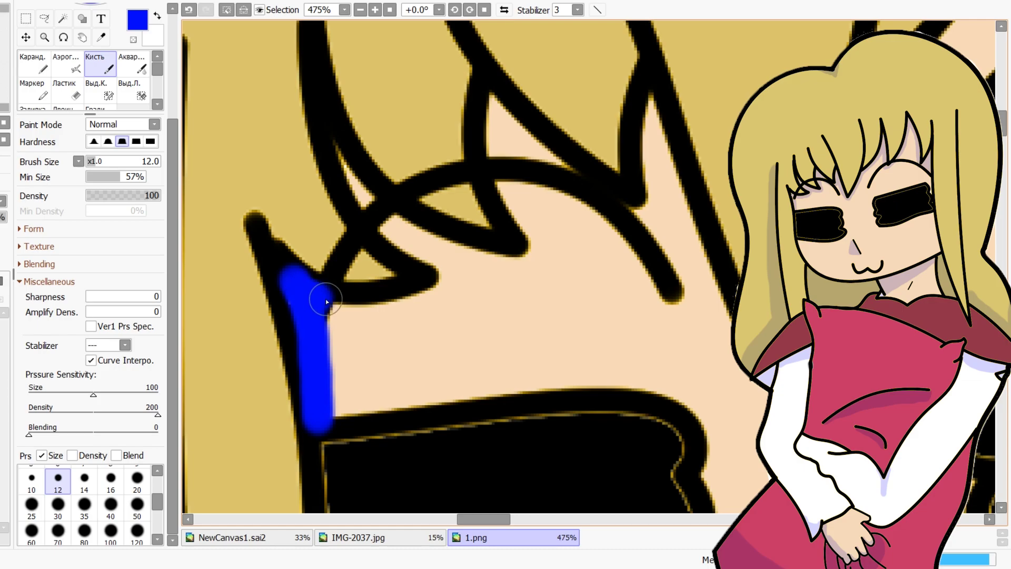
# Try painting blue shadow beneath the bangs and filling the gap between strands, then undo those strokes
pyautogui.moveTo(322, 301); pyautogui.dragTo(388, 304)
pyautogui.moveTo(445, 277); pyautogui.dragTo(404, 254)
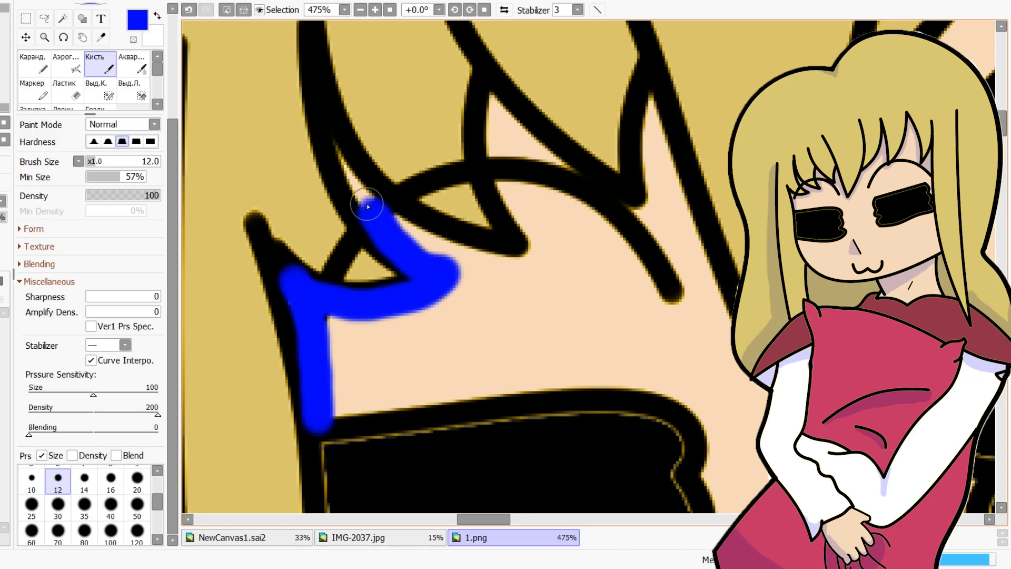
pyautogui.moveTo(346, 165)
pyautogui.mouseDown()
pyautogui.moveTo(428, 248)
pyautogui.moveTo(510, 264)
pyautogui.moveTo(538, 253)
pyautogui.mouseUp()
pyautogui.moveTo(493, 124); pyautogui.dragTo(492, 100)
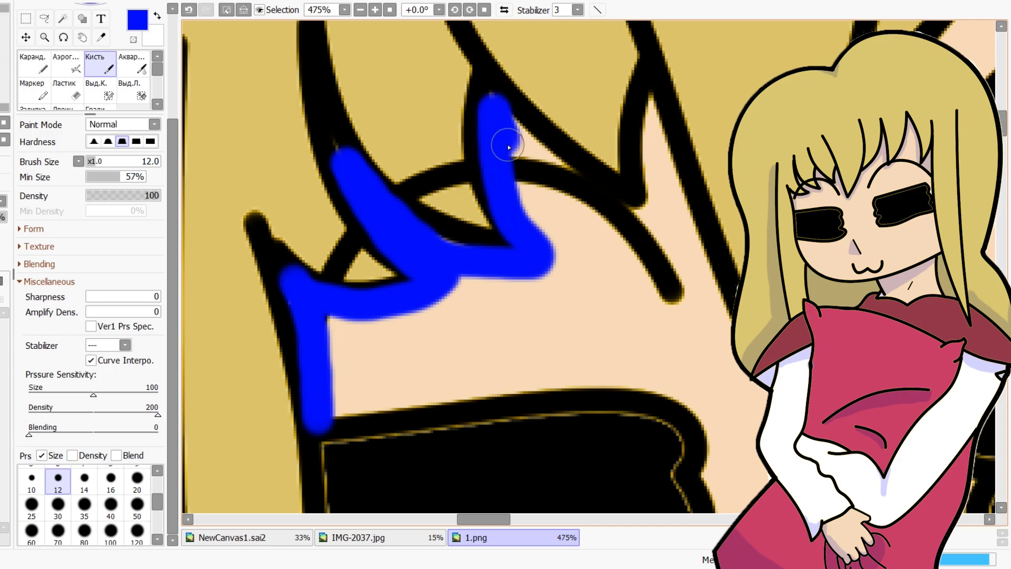
pyautogui.moveTo(530, 149)
pyautogui.mouseDown()
pyautogui.moveTo(617, 206)
pyautogui.moveTo(518, 248)
pyautogui.moveTo(521, 169)
pyautogui.moveTo(546, 249)
pyautogui.moveTo(544, 186)
pyautogui.moveTo(541, 253)
pyautogui.moveTo(527, 269)
pyautogui.moveTo(600, 229)
pyautogui.mouseUp()
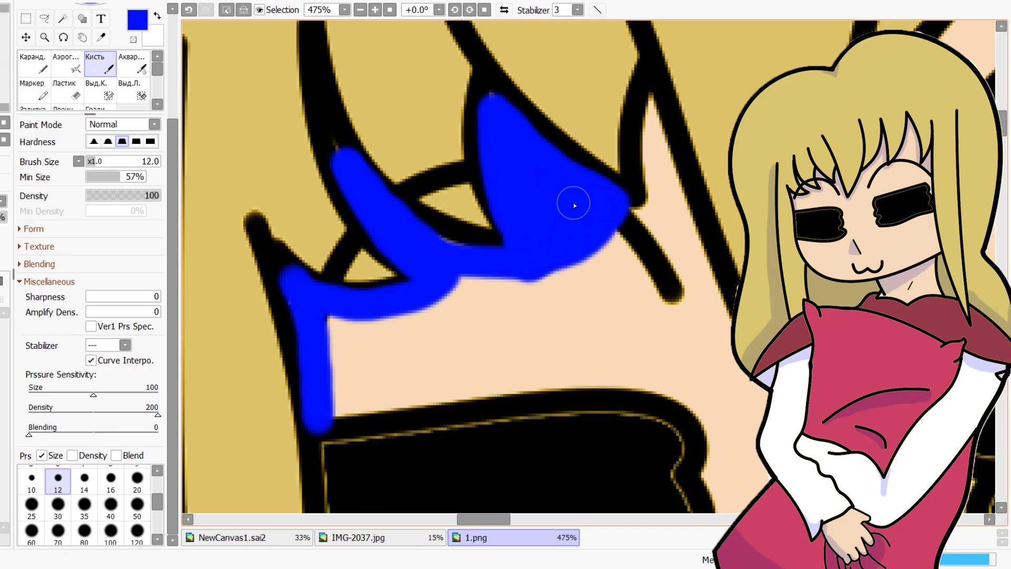
pyautogui.hotkey('ctrl', 'z')
pyautogui.hotkey('ctrl', 'z')
pyautogui.hotkey('ctrl', 'z')
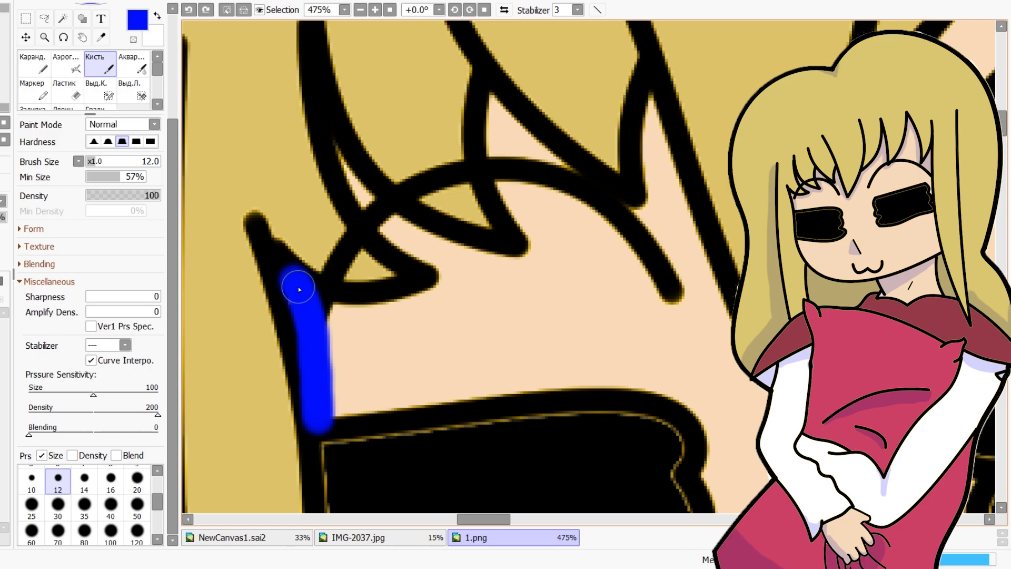
# Paint a thin blue shadow following the jagged lower edge of the bangs across the forehead to the central strand
pyautogui.moveTo(298, 284); pyautogui.dragTo(362, 315)
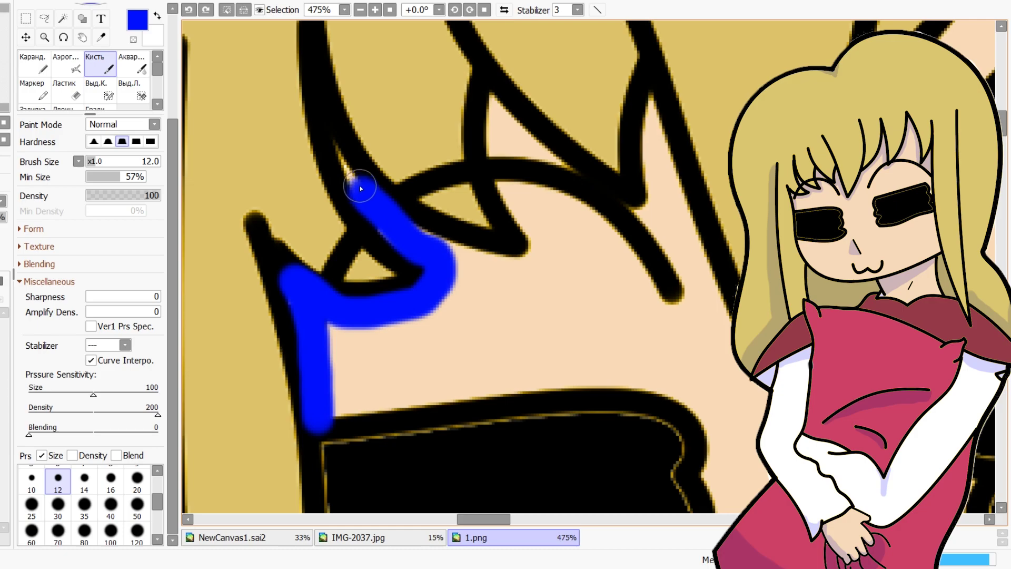
pyautogui.moveTo(420, 246); pyautogui.dragTo(523, 263)
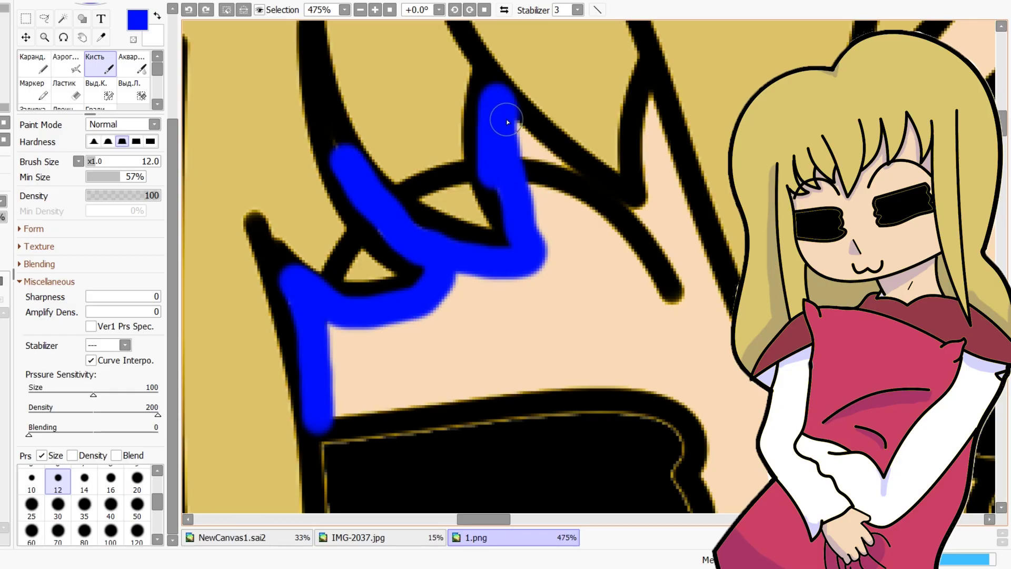
pyautogui.moveTo(507, 122)
pyautogui.mouseDown()
pyautogui.moveTo(558, 180)
pyautogui.moveTo(605, 210)
pyautogui.moveTo(637, 215)
pyautogui.moveTo(651, 192)
pyautogui.mouseUp()
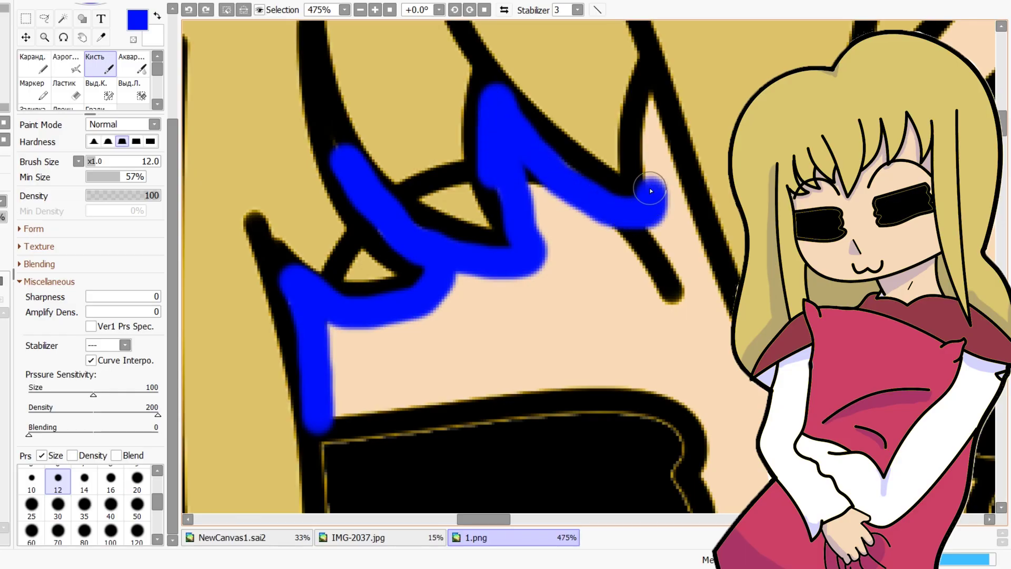
pyautogui.moveTo(654, 126)
pyautogui.mouseDown()
pyautogui.moveTo(700, 269)
pyautogui.moveTo(728, 317)
pyautogui.mouseUp()
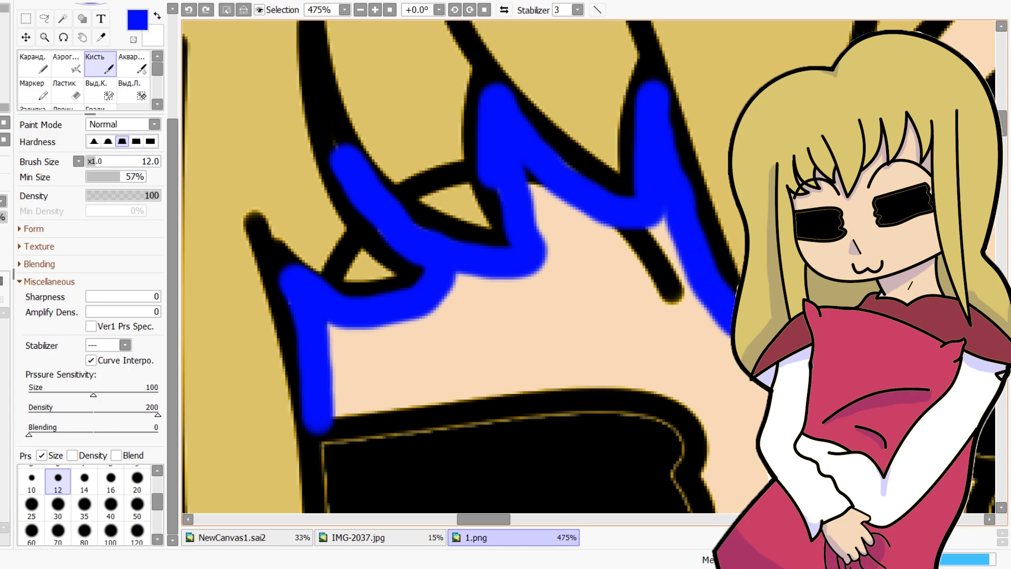
# Continue the blue shadow past the central strand, along both sides of the tall forehead gap above the other eye
pyautogui.scroll(-6, 694, 374)
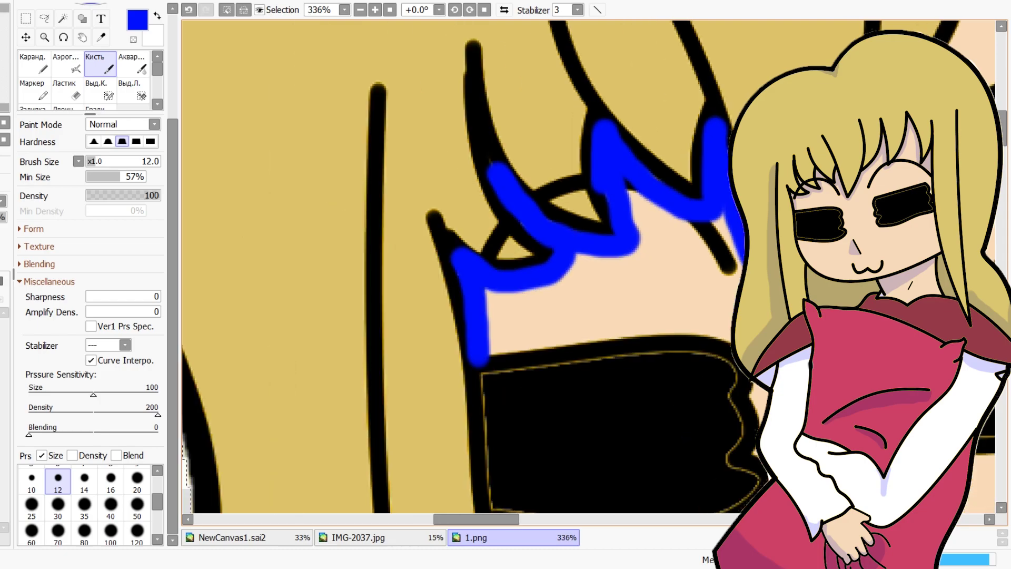
pyautogui.scroll(5, 694, 374)
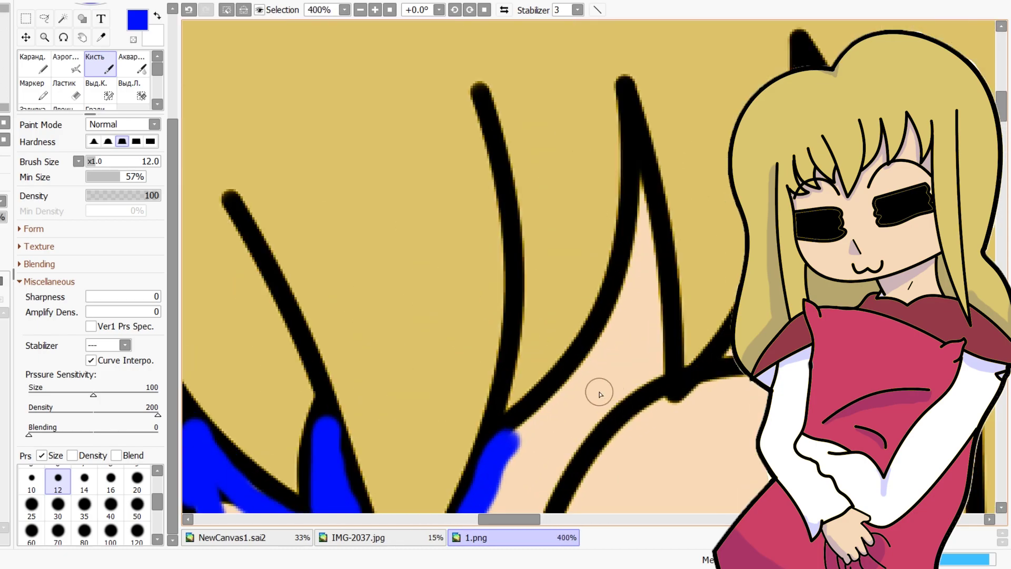
pyautogui.moveTo(509, 443); pyautogui.dragTo(569, 379)
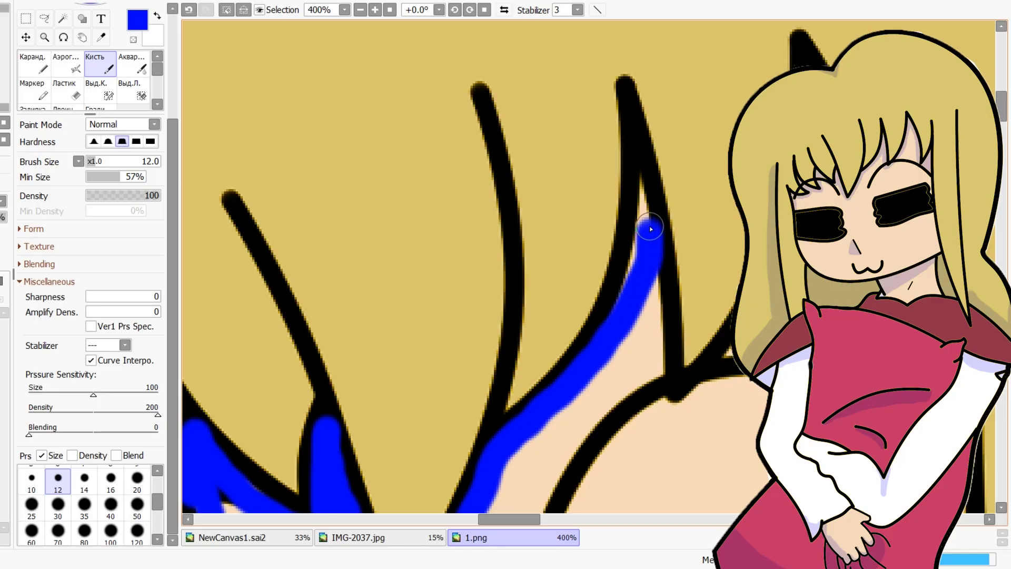
pyautogui.moveTo(649, 228)
pyautogui.mouseDown()
pyautogui.moveTo(643, 188)
pyautogui.moveTo(632, 279)
pyautogui.moveTo(646, 220)
pyautogui.mouseUp()
pyautogui.moveTo(652, 267)
pyautogui.mouseDown()
pyautogui.moveTo(652, 414)
pyautogui.moveTo(658, 358)
pyautogui.moveTo(655, 417)
pyautogui.moveTo(697, 387)
pyautogui.mouseUp()
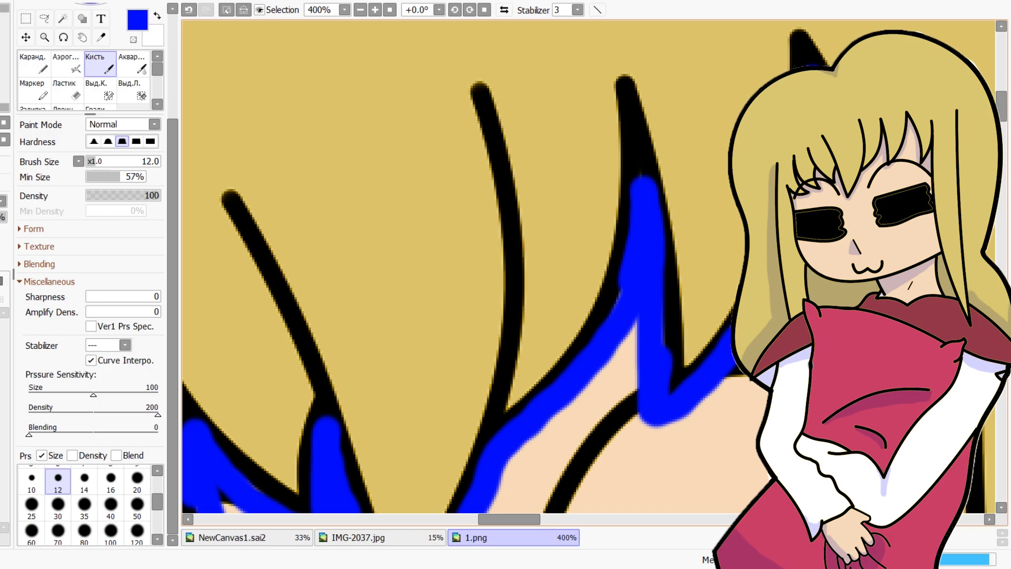
# Paint a small triangular blue shadow beside the nose line
pyautogui.scroll(-10, 589, 266)
pyautogui.scroll(3, 589, 266)
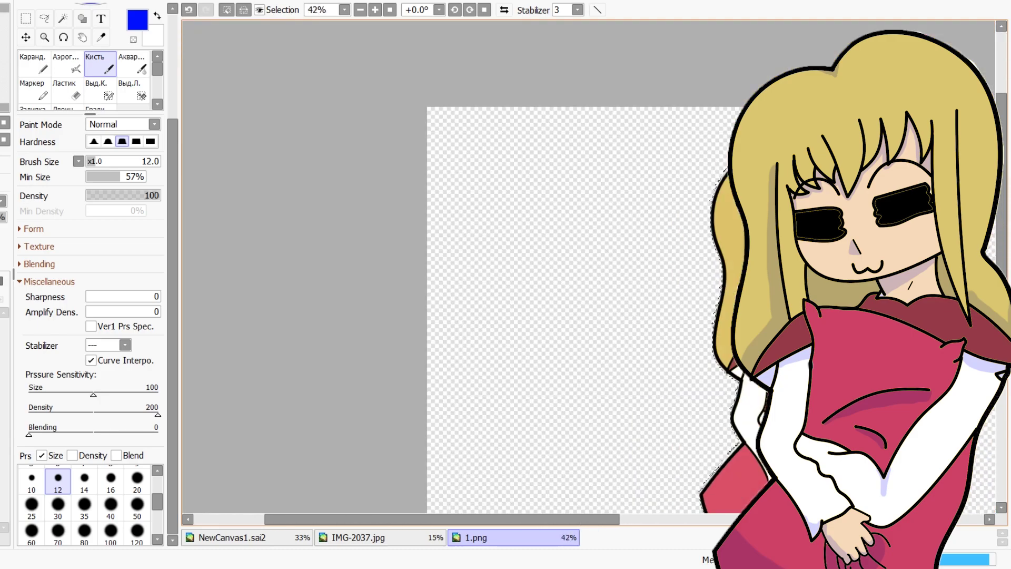
pyautogui.scroll(6, 590, 266)
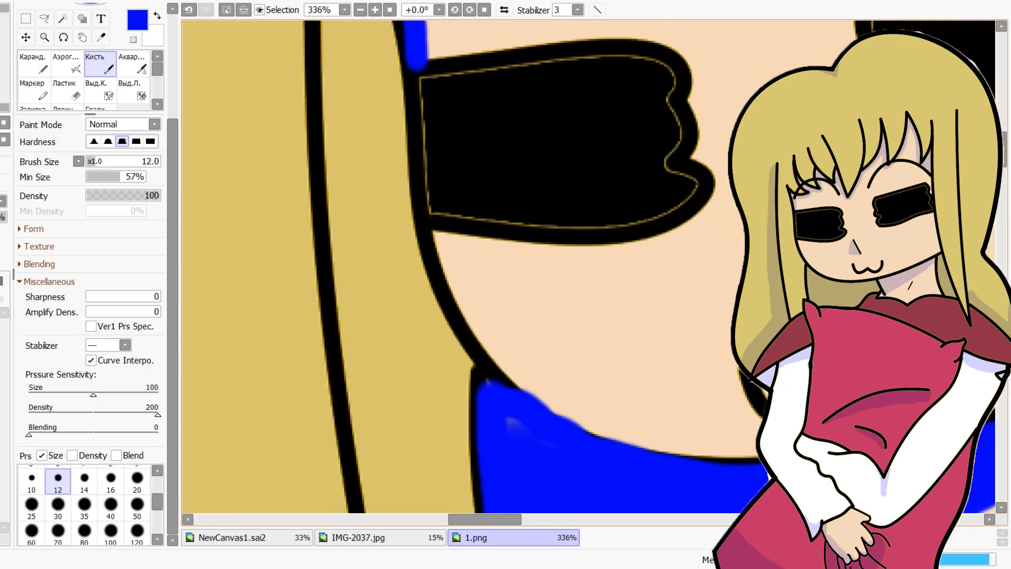
pyautogui.scroll(1, 590, 266)
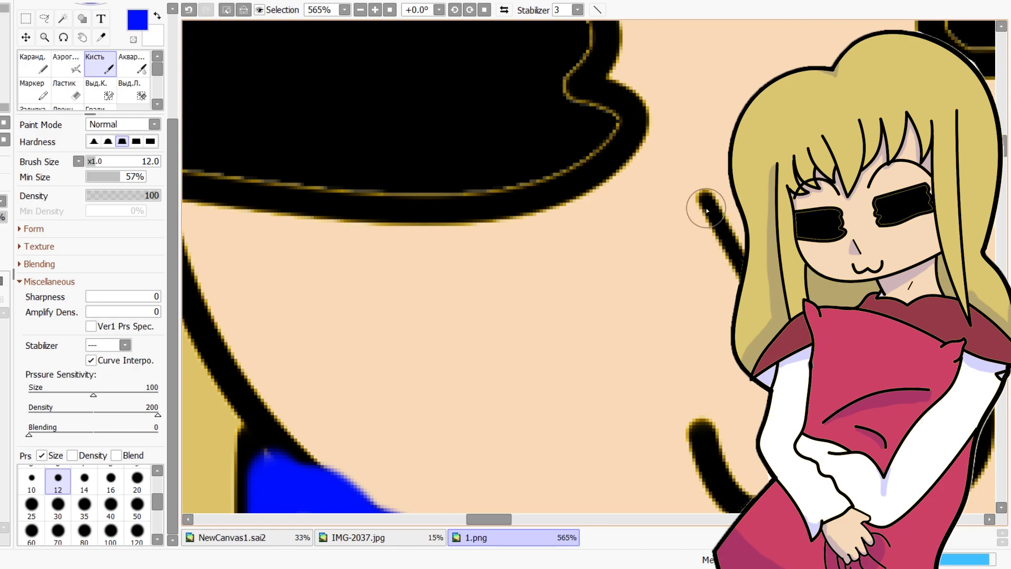
pyautogui.moveTo(692, 245)
pyautogui.mouseDown()
pyautogui.moveTo(678, 321)
pyautogui.moveTo(733, 322)
pyautogui.moveTo(707, 237)
pyautogui.mouseUp()
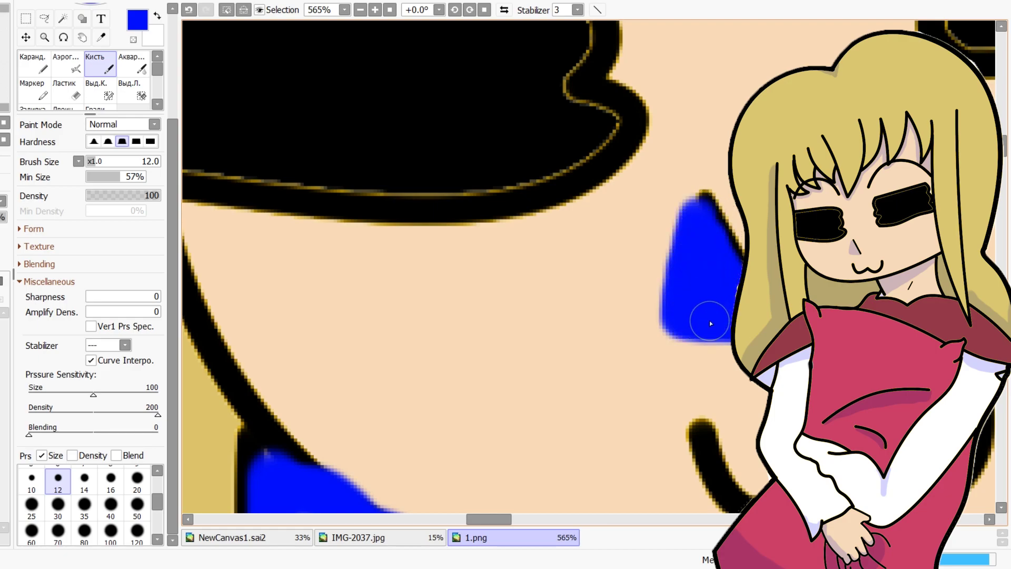
pyautogui.scroll(-5, 709, 320)
pyautogui.scroll(-2, 667, 221)
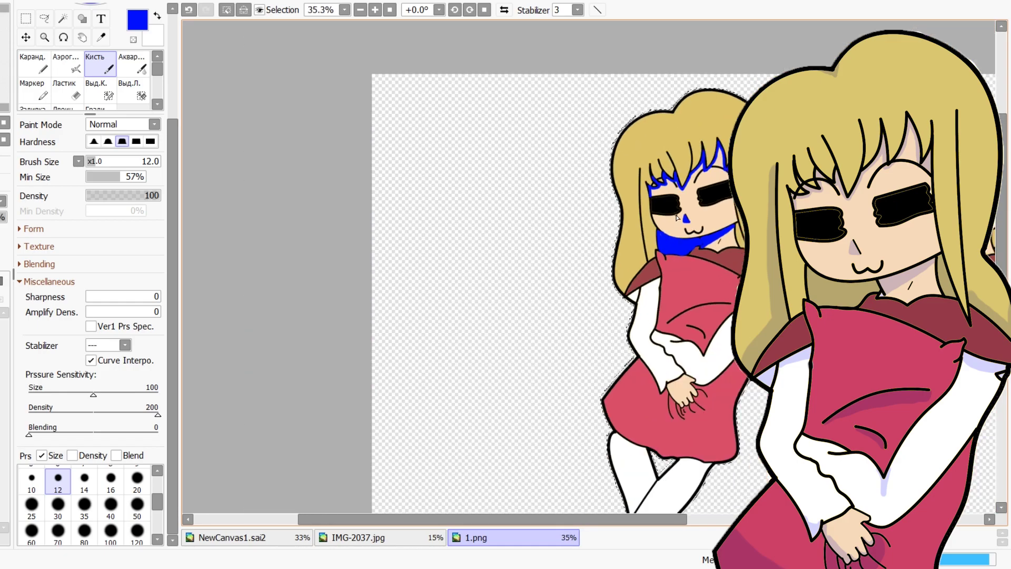
# Paint a blue shadow band with a size 30 brush along the outer side of the long strand line in the left hair
pyautogui.scroll(3, 607, 177)
pyautogui.scroll(2, 607, 176)
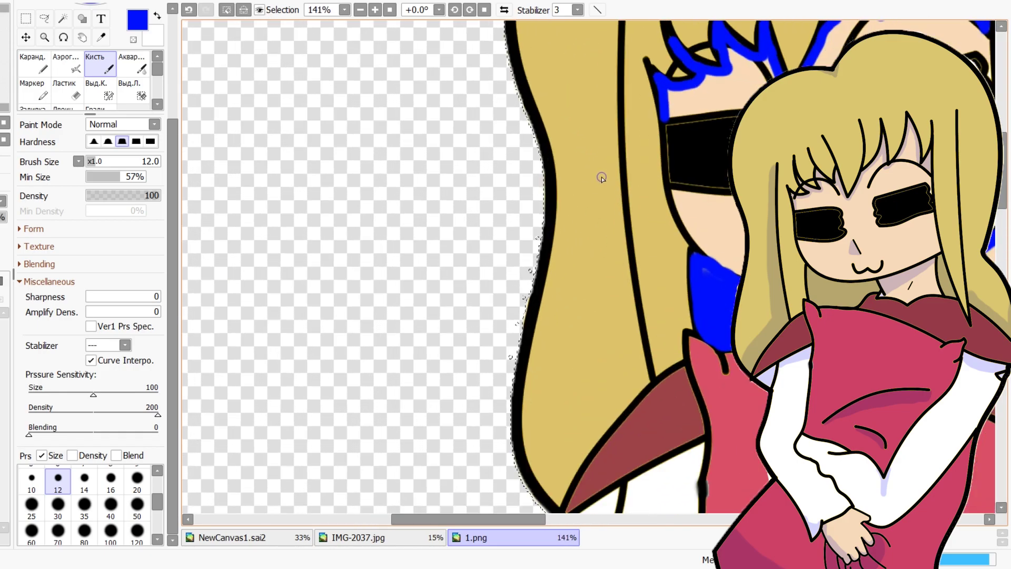
pyautogui.scroll(-4, 601, 72)
pyautogui.scroll(3, 547, 52)
pyautogui.scroll(1, 548, 53)
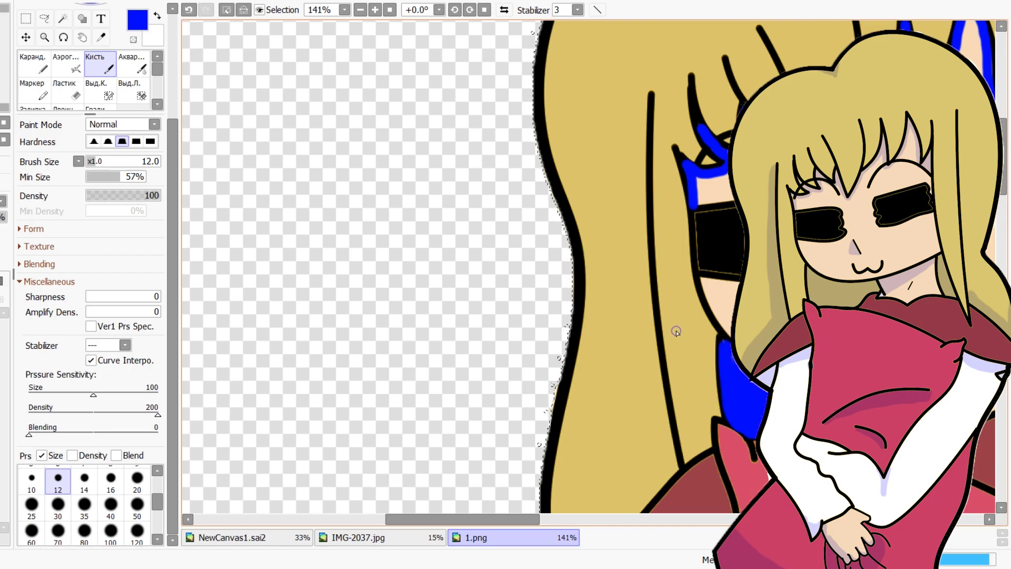
pyautogui.click(83, 513)
pyautogui.click(57, 505)
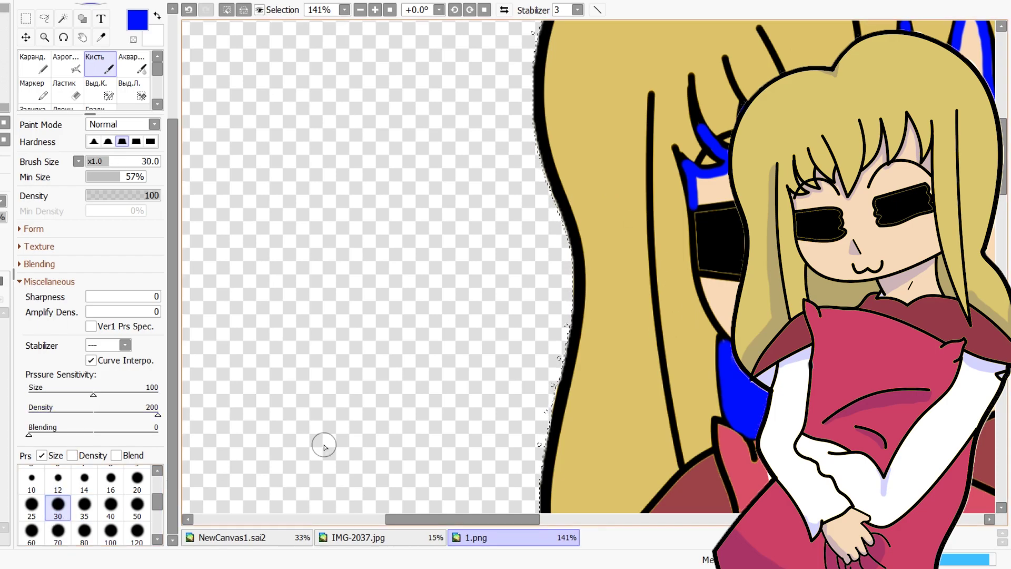
pyautogui.moveTo(671, 468)
pyautogui.mouseDown()
pyautogui.moveTo(654, 487)
pyautogui.moveTo(638, 292)
pyautogui.moveTo(651, 101)
pyautogui.mouseUp()
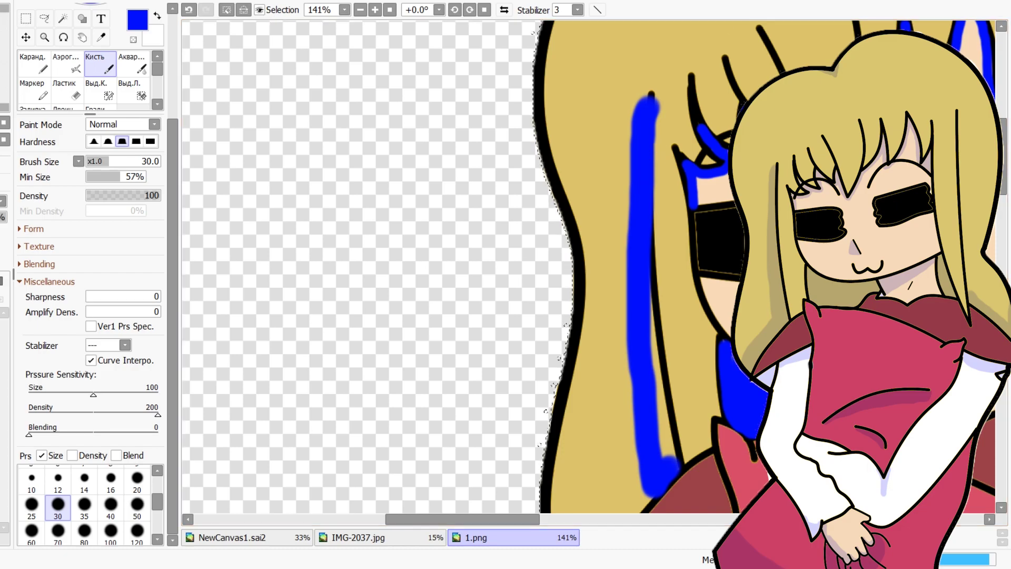
pyautogui.scroll(5, 673, 400)
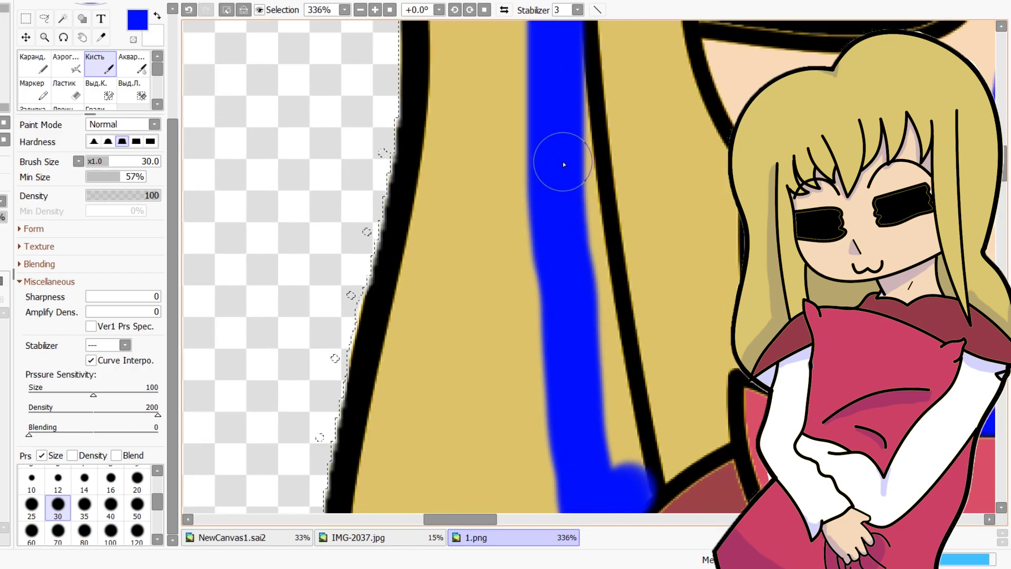
pyautogui.moveTo(567, 97)
pyautogui.mouseDown()
pyautogui.moveTo(562, 198)
pyautogui.moveTo(574, 248)
pyautogui.moveTo(582, 203)
pyautogui.moveTo(596, 407)
pyautogui.moveTo(625, 497)
pyautogui.mouseUp()
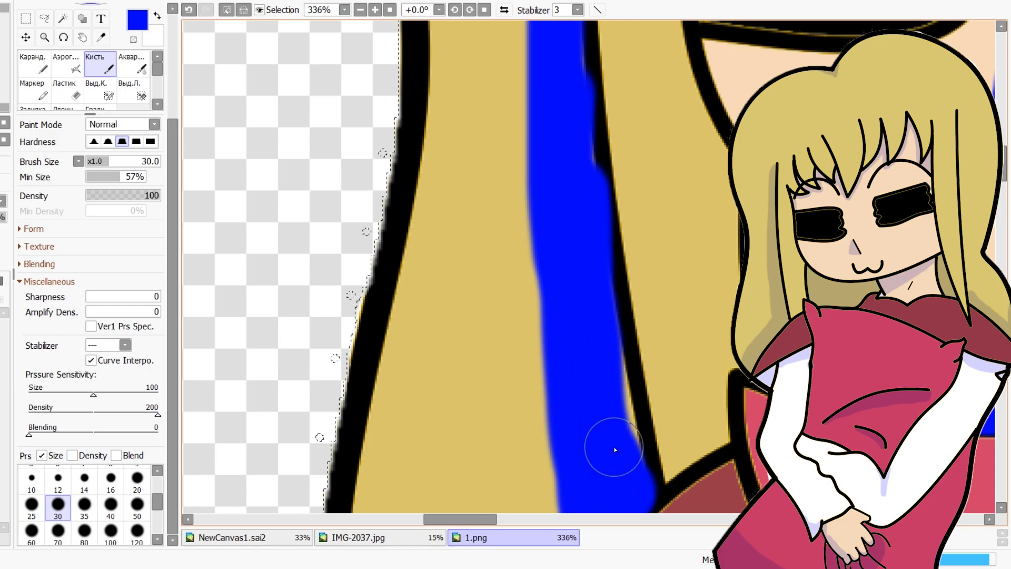
# Erase the blue that spills over the inner side of the strand line's upper end
pyautogui.scroll(-4, 608, 380)
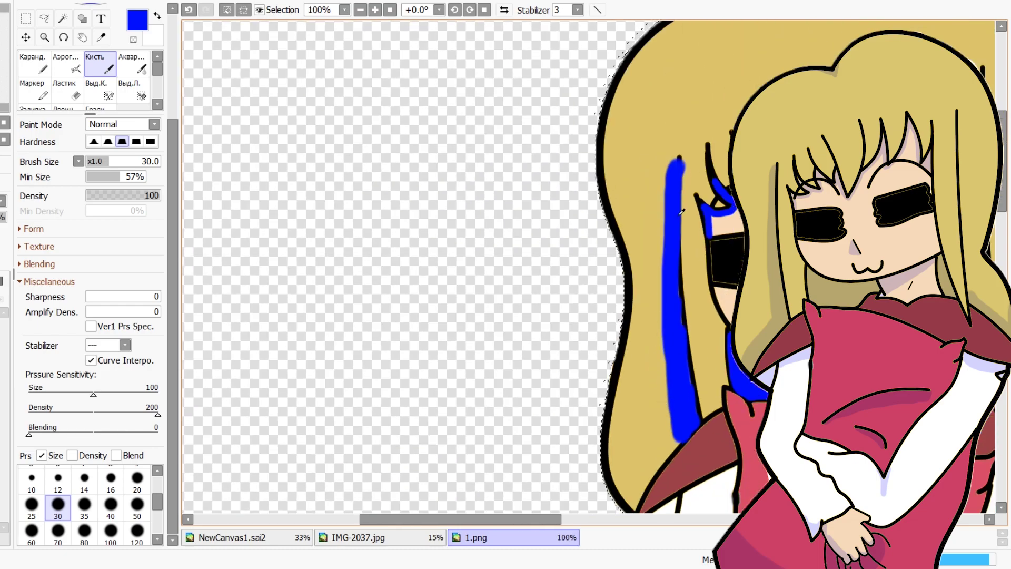
pyautogui.scroll(7, 682, 211)
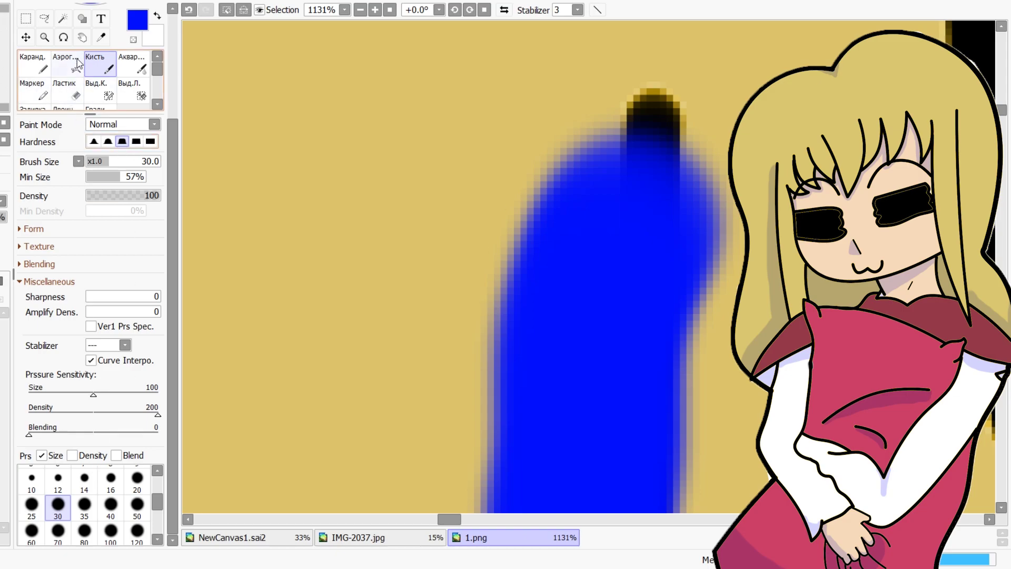
pyautogui.scroll(-1, 76, 86)
pyautogui.scroll(1, 68, 62)
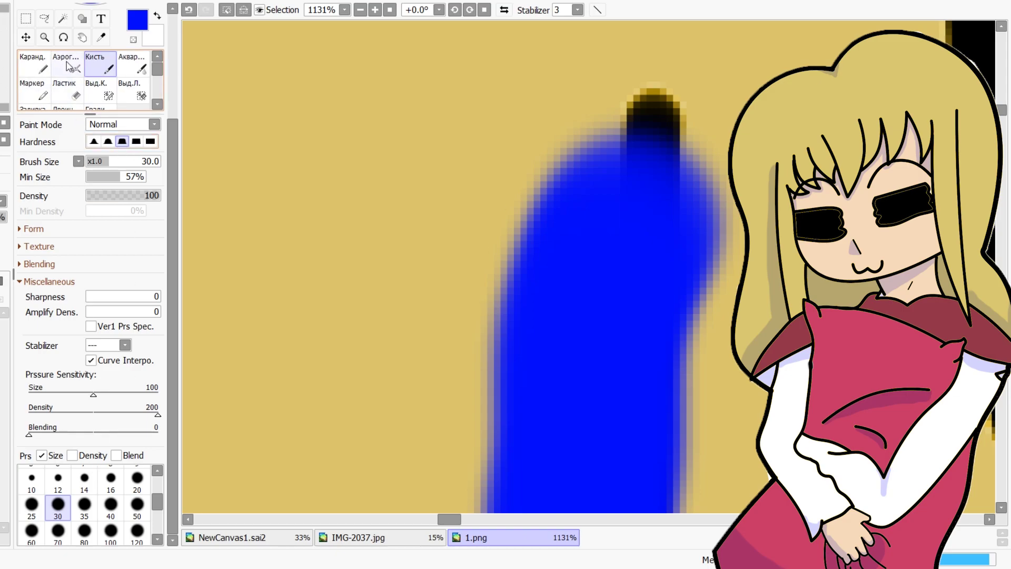
pyautogui.click(74, 95)
pyautogui.moveTo(721, 173)
pyautogui.mouseDown()
pyautogui.moveTo(732, 311)
pyautogui.moveTo(695, 400)
pyautogui.mouseUp()
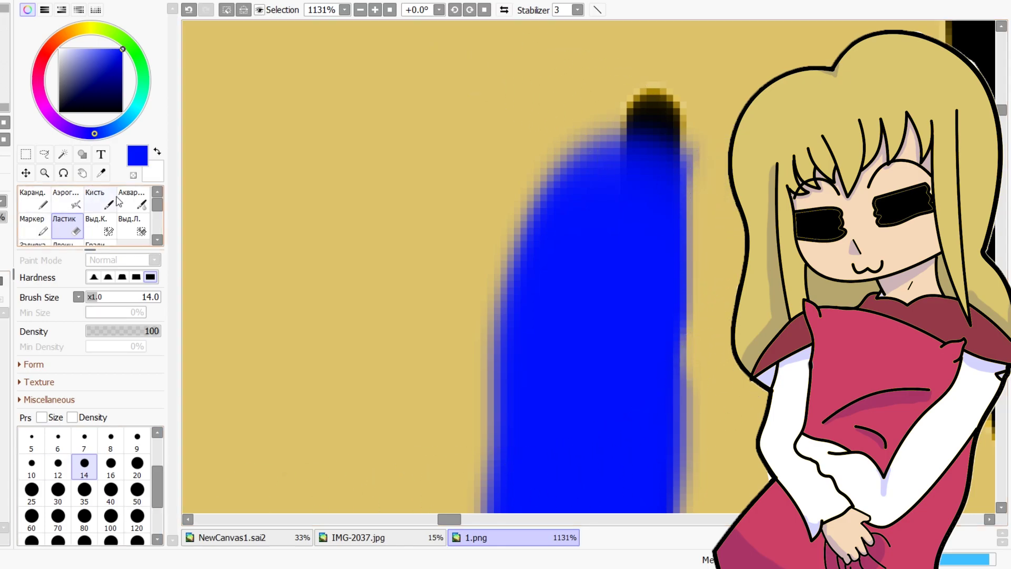
# Paint blue shadows with the size 30 brush on the left sleeve under the collar tip and on the hair along the collar
pyautogui.click(100, 199)
pyautogui.scroll(-8, 720, 398)
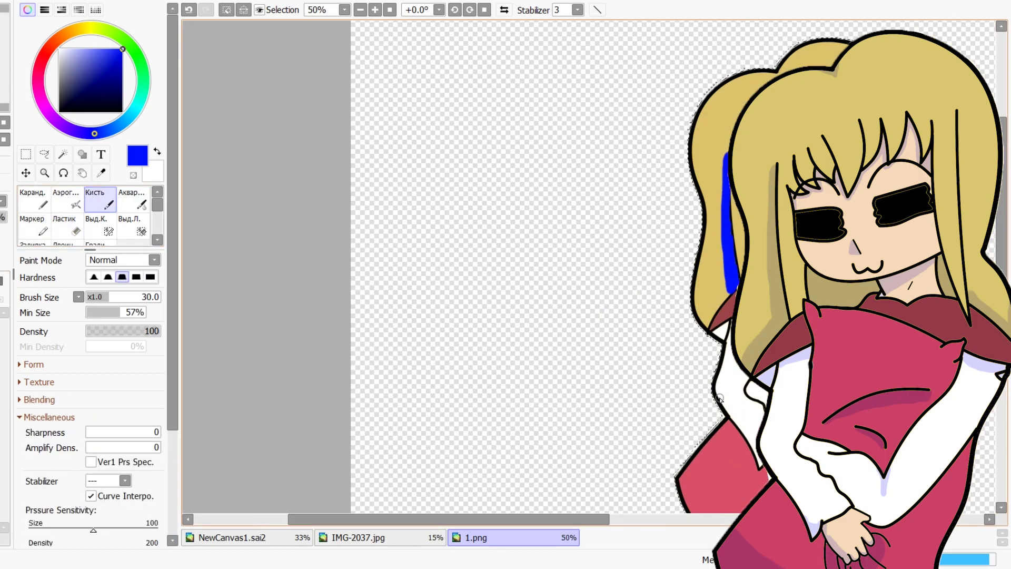
pyautogui.scroll(11, 720, 398)
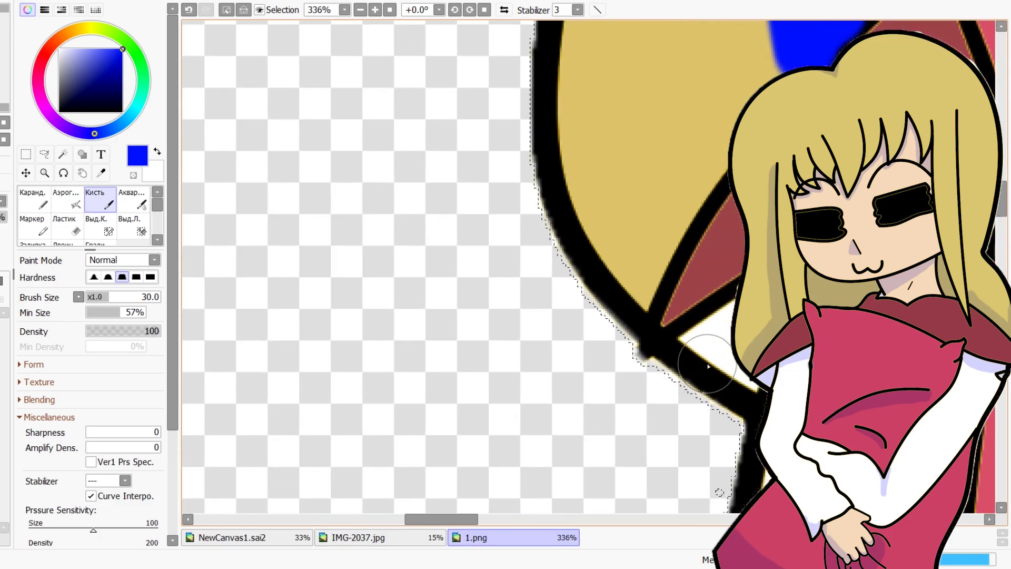
pyautogui.moveTo(705, 348); pyautogui.dragTo(722, 328)
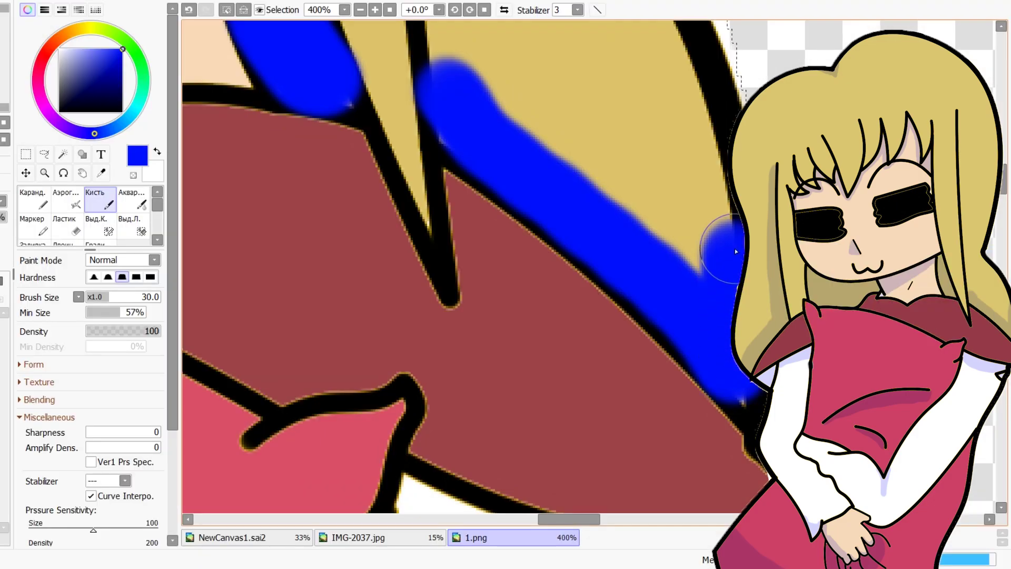
# Extend the blue shadow up the outer edge of the right hair and touch up its inner end beside the strand line
pyautogui.moveTo(734, 248)
pyautogui.mouseDown()
pyautogui.moveTo(727, 121)
pyautogui.moveTo(743, 45)
pyautogui.moveTo(727, 45)
pyautogui.mouseUp()
pyautogui.scroll(-3, 727, 45)
pyautogui.scroll(-1, 621, 289)
pyautogui.moveTo(620, 289); pyautogui.dragTo(558, 262)
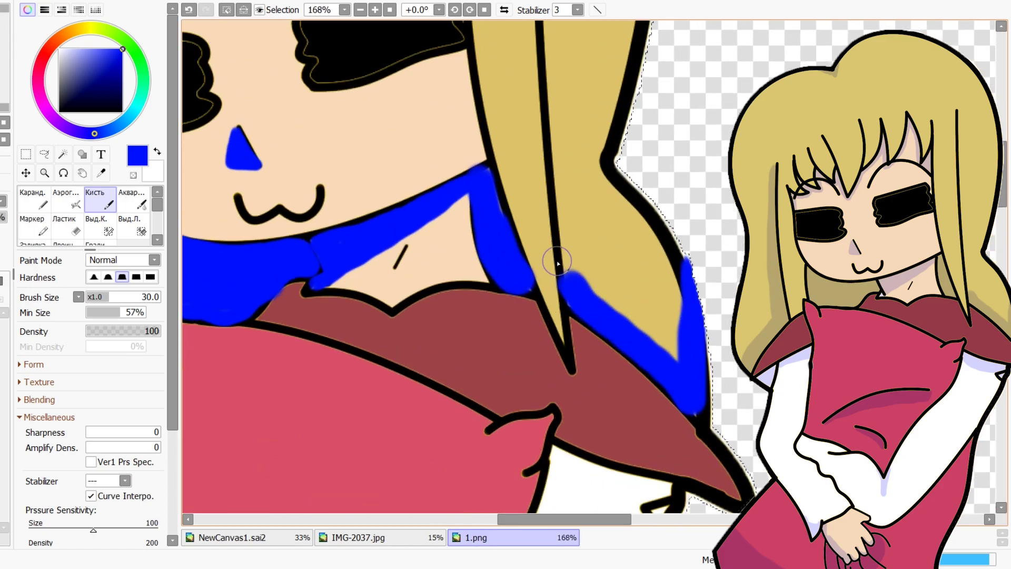
# Paint a filled blue shadow with a size 16 brush beneath the long curved fold line on the pillow
pyautogui.scroll(-3, 558, 261)
pyautogui.scroll(-1, 379, 443)
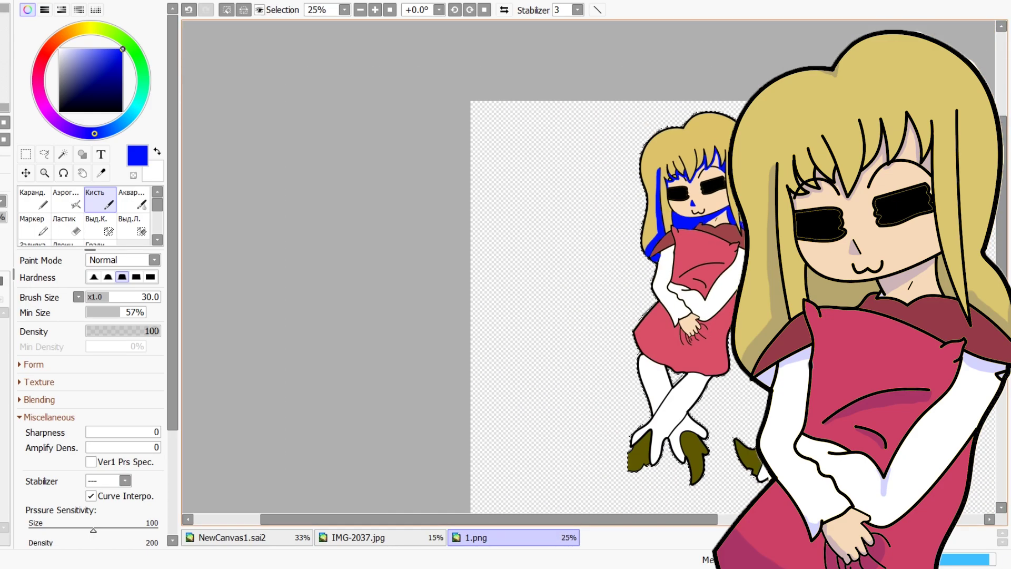
pyautogui.scroll(5, 708, 265)
pyautogui.scroll(2, 729, 249)
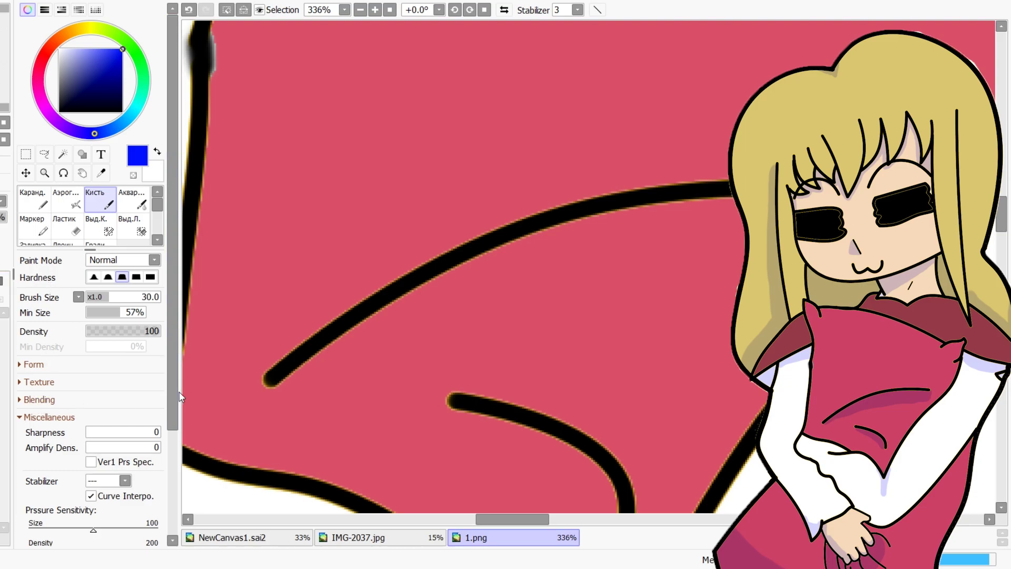
pyautogui.moveTo(172, 397); pyautogui.dragTo(173, 502)
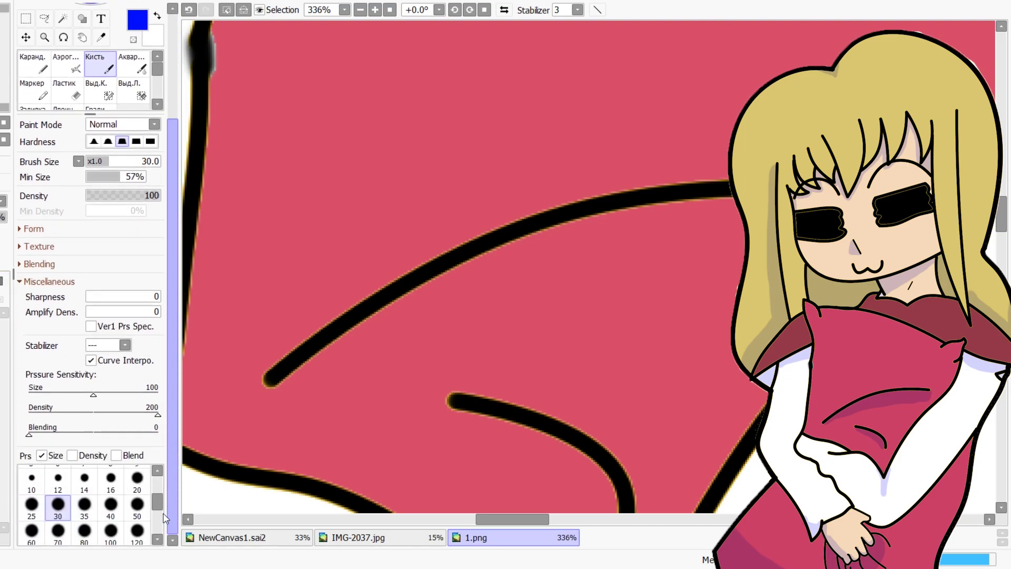
pyautogui.click(110, 481)
pyautogui.moveTo(282, 380)
pyautogui.mouseDown()
pyautogui.moveTo(342, 342)
pyautogui.moveTo(503, 289)
pyautogui.moveTo(742, 247)
pyautogui.mouseUp()
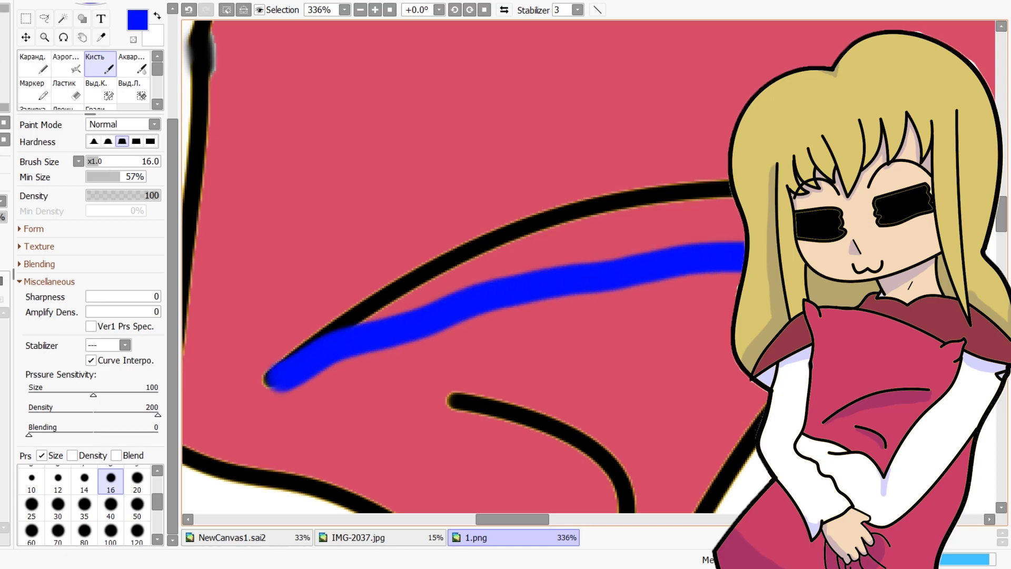
pyautogui.moveTo(713, 204)
pyautogui.mouseDown()
pyautogui.moveTo(540, 237)
pyautogui.moveTo(354, 322)
pyautogui.moveTo(549, 257)
pyautogui.moveTo(740, 227)
pyautogui.mouseUp()
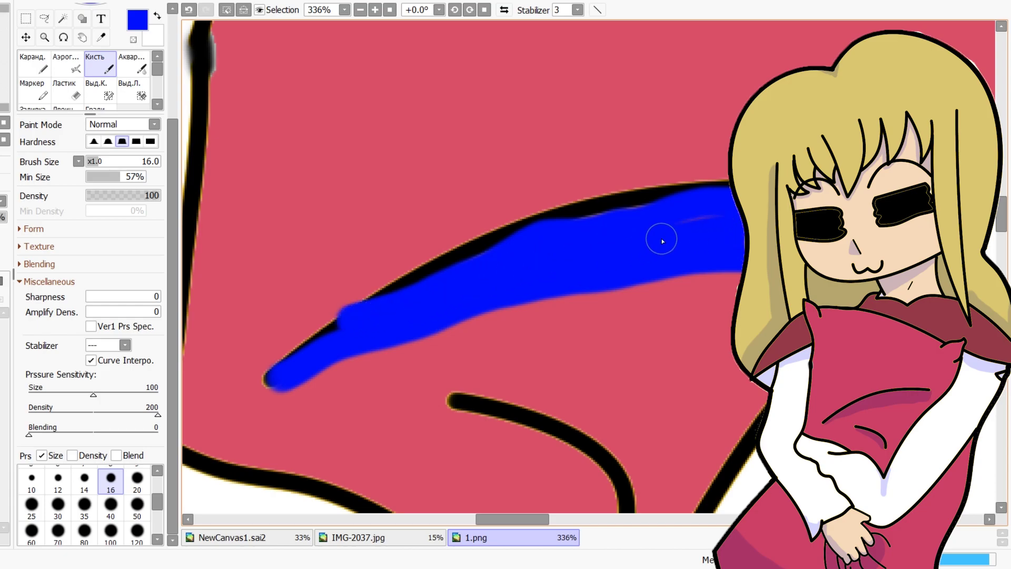
# Paint a blue shadow along the underside of the short curved fold line on the pillow
pyautogui.scroll(-2, 733, 225)
pyautogui.scroll(5, 519, 253)
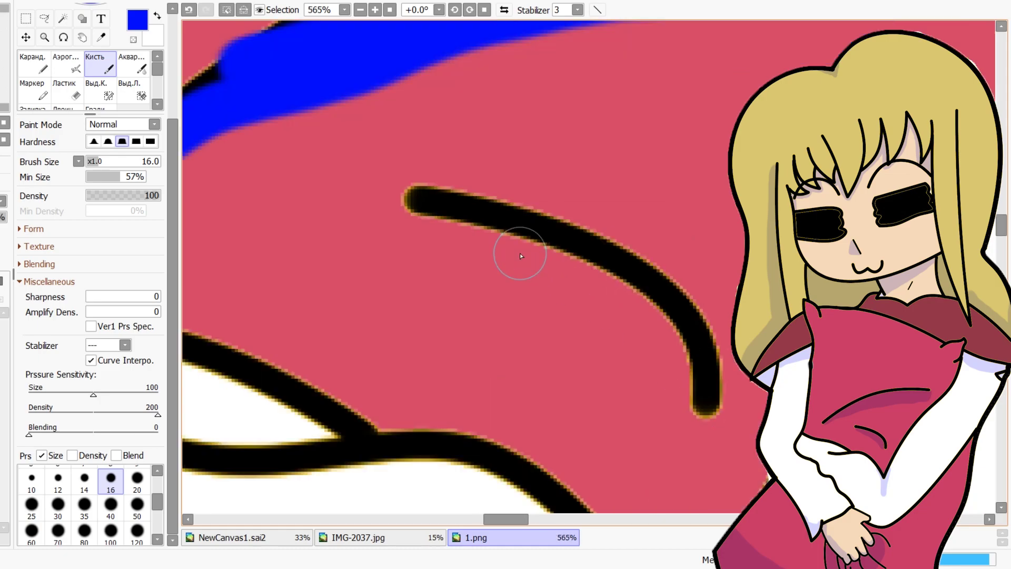
pyautogui.moveTo(358, 195)
pyautogui.mouseDown()
pyautogui.moveTo(598, 275)
pyautogui.moveTo(732, 389)
pyautogui.moveTo(750, 468)
pyautogui.moveTo(699, 373)
pyautogui.moveTo(421, 210)
pyautogui.moveTo(388, 203)
pyautogui.mouseUp()
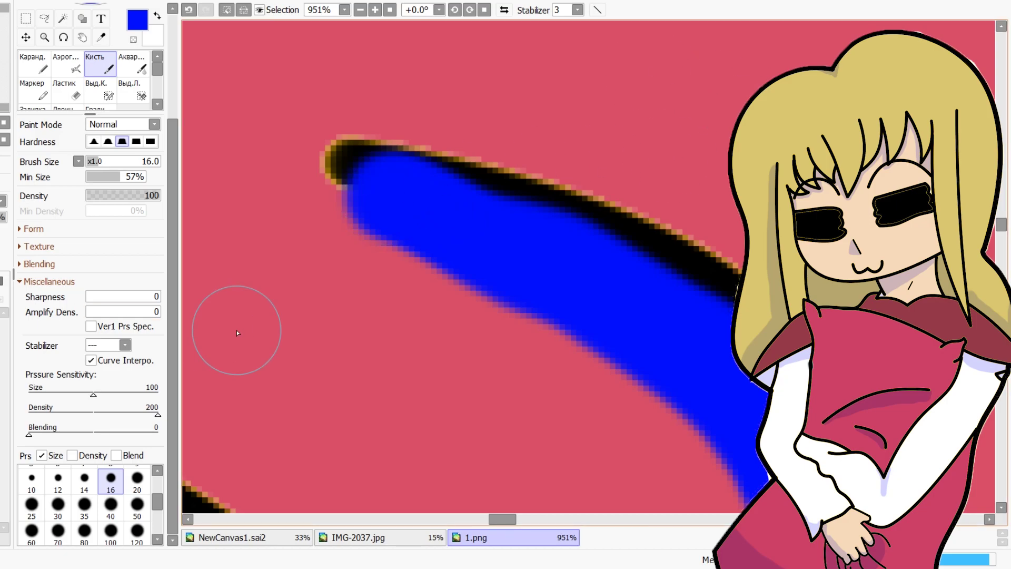
pyautogui.scroll(-5, 580, 246)
pyautogui.scroll(-2, 525, 379)
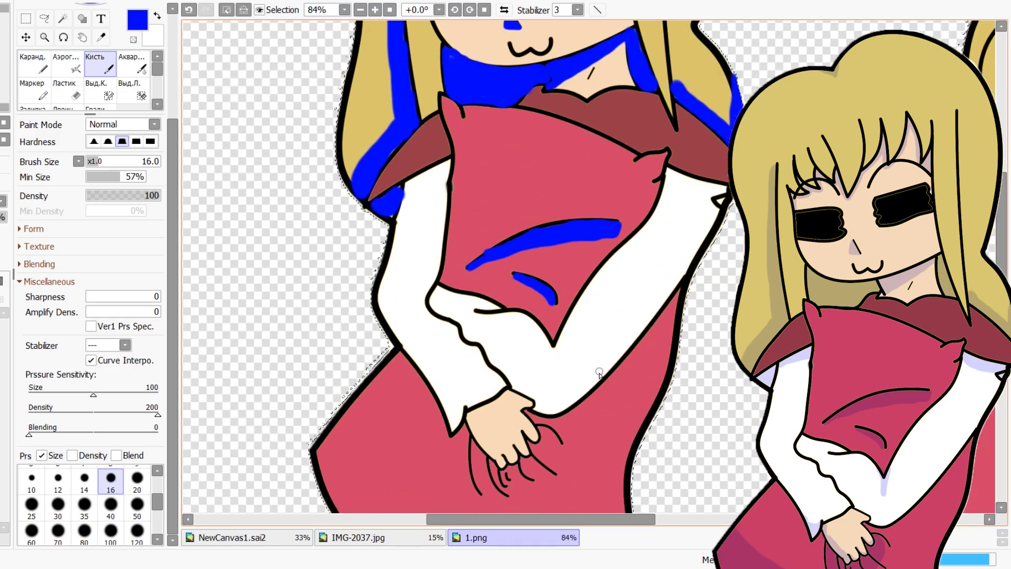
# Paint a Y-shaped blue shadow around the pillow's pointed lower corner and down onto the white sleeve
pyautogui.scroll(-1, 525, 379)
pyautogui.scroll(5, 567, 350)
pyautogui.scroll(2, 568, 350)
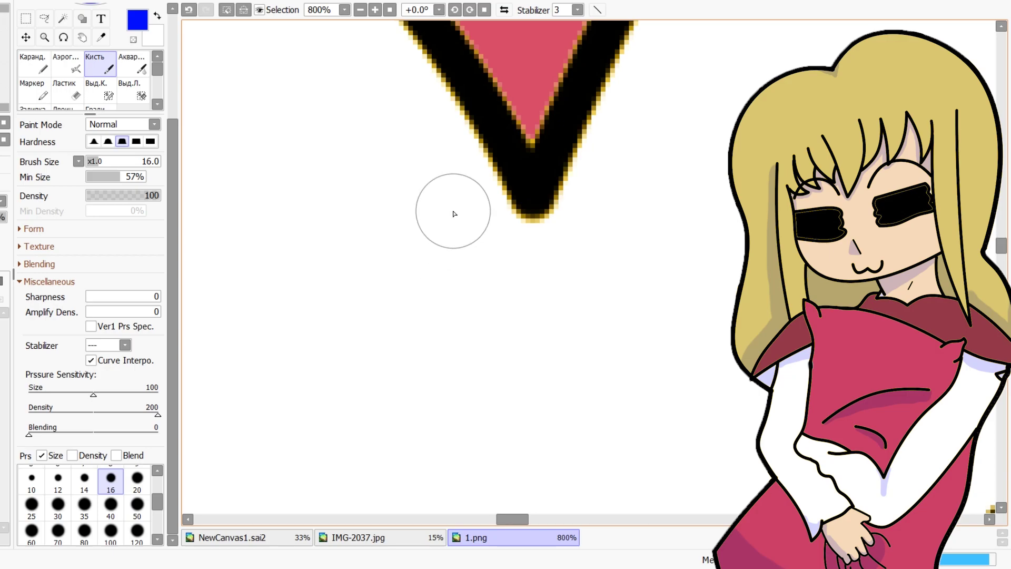
pyautogui.click(461, 81)
pyautogui.moveTo(461, 81)
pyautogui.mouseDown()
pyautogui.moveTo(541, 251)
pyautogui.moveTo(570, 131)
pyautogui.moveTo(598, 85)
pyautogui.moveTo(538, 351)
pyautogui.moveTo(532, 425)
pyautogui.moveTo(494, 129)
pyautogui.mouseUp()
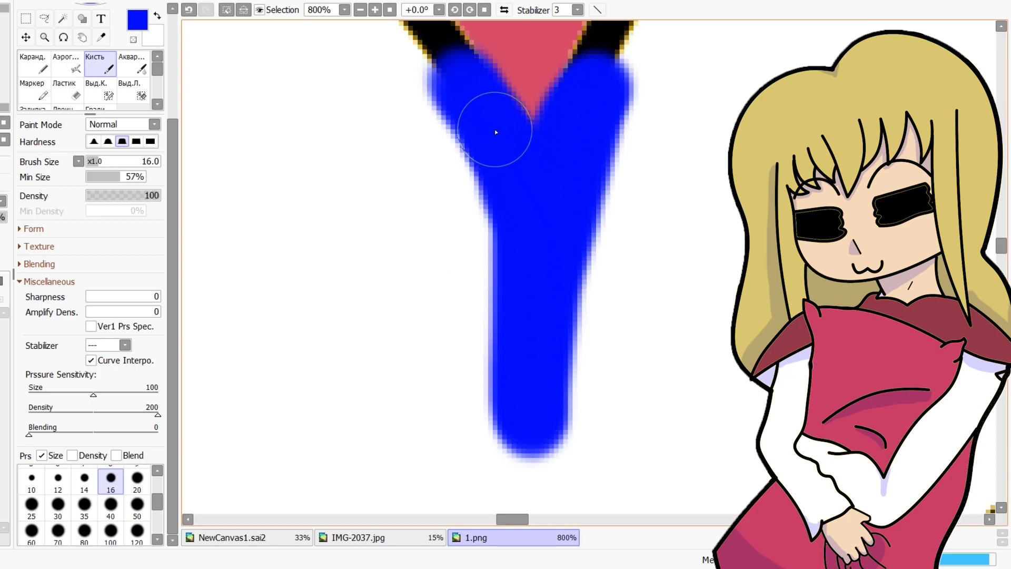
pyautogui.scroll(-1, 361, 287)
pyautogui.scroll(-5, 361, 287)
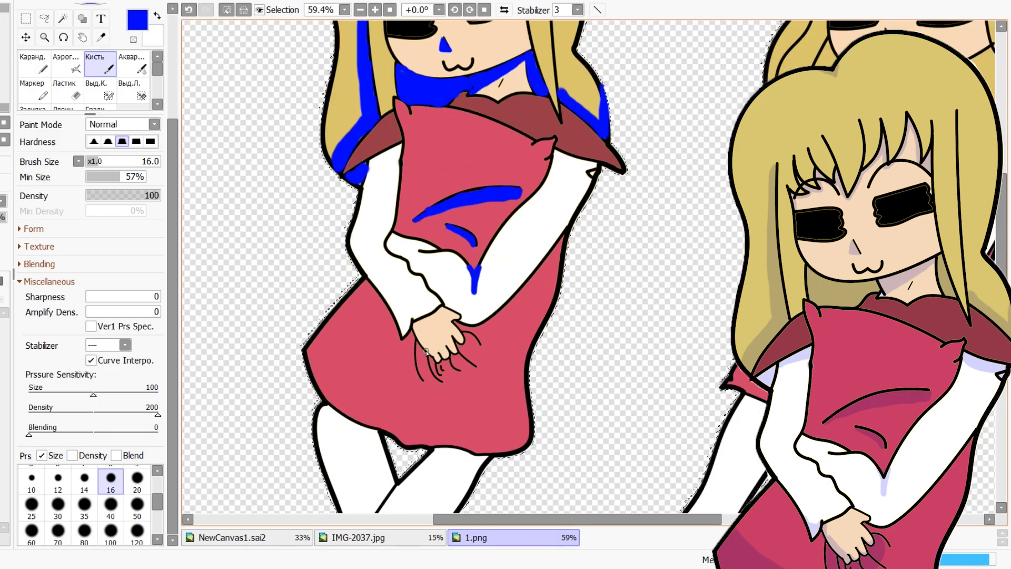
# Paint a blue shadow along the hand's lower outer edge from the cuff to the first fingertip, then thicken it
pyautogui.scroll(4, 386, 346)
pyautogui.scroll(5, 495, 307)
pyautogui.scroll(-2, 544, 313)
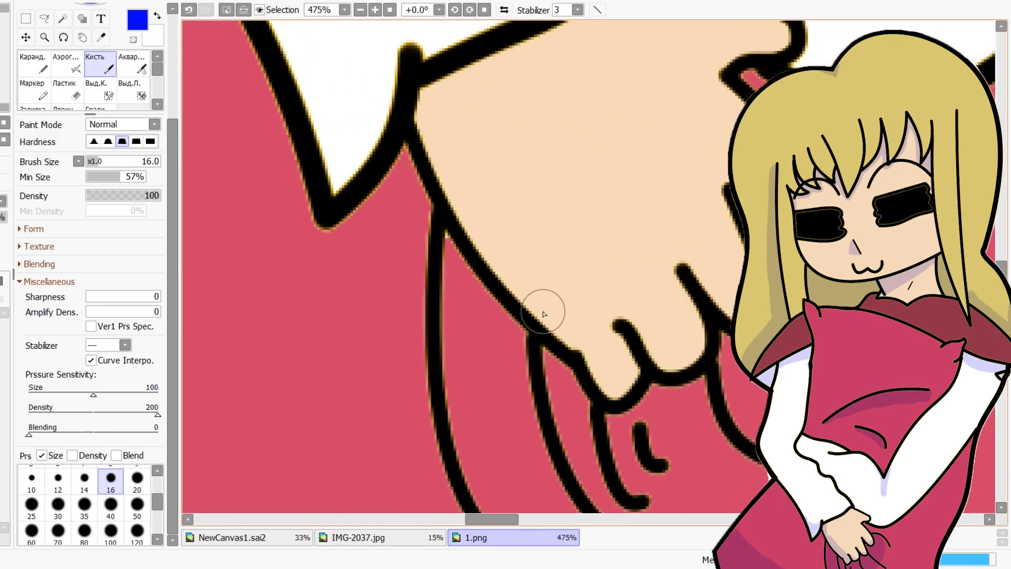
pyautogui.moveTo(429, 79)
pyautogui.mouseDown()
pyautogui.moveTo(440, 180)
pyautogui.moveTo(486, 249)
pyautogui.moveTo(607, 390)
pyautogui.moveTo(610, 340)
pyautogui.mouseUp()
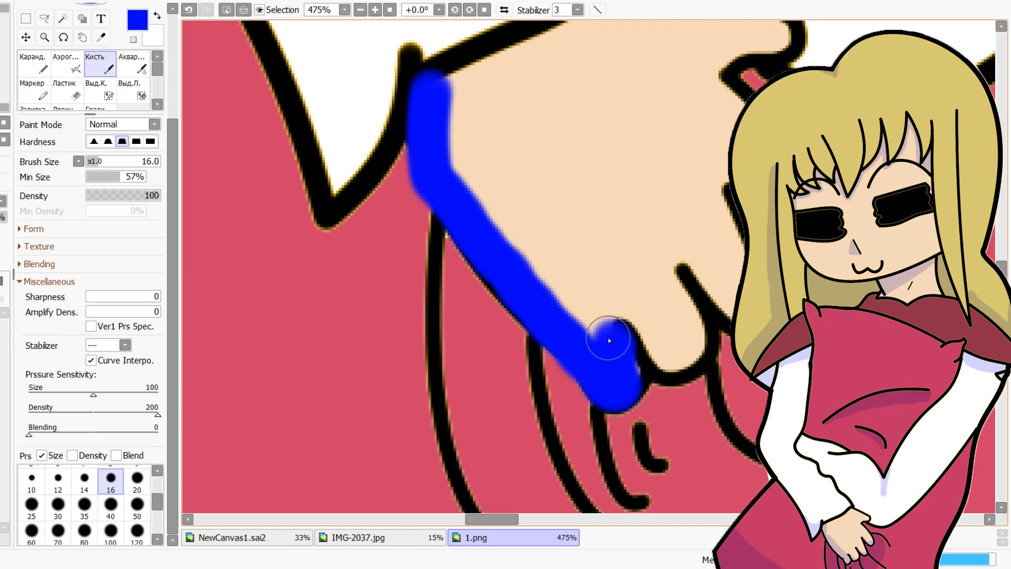
pyautogui.moveTo(553, 294); pyautogui.dragTo(468, 197)
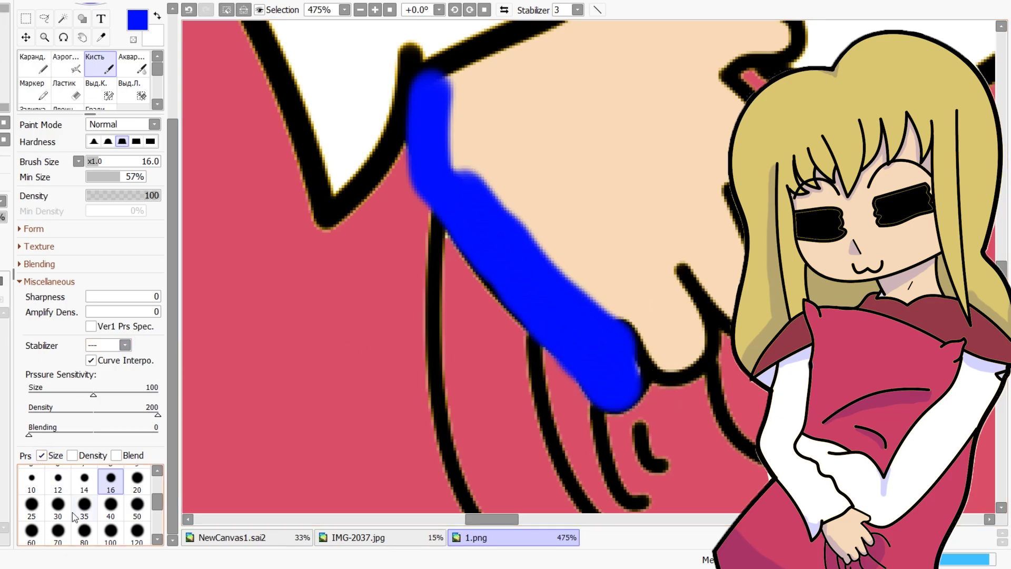
# Paint thin blue shadows with a size 8 brush along the remaining fingertips and the lines between the fingers
pyautogui.scroll(1, 161, 499)
pyautogui.click(111, 471)
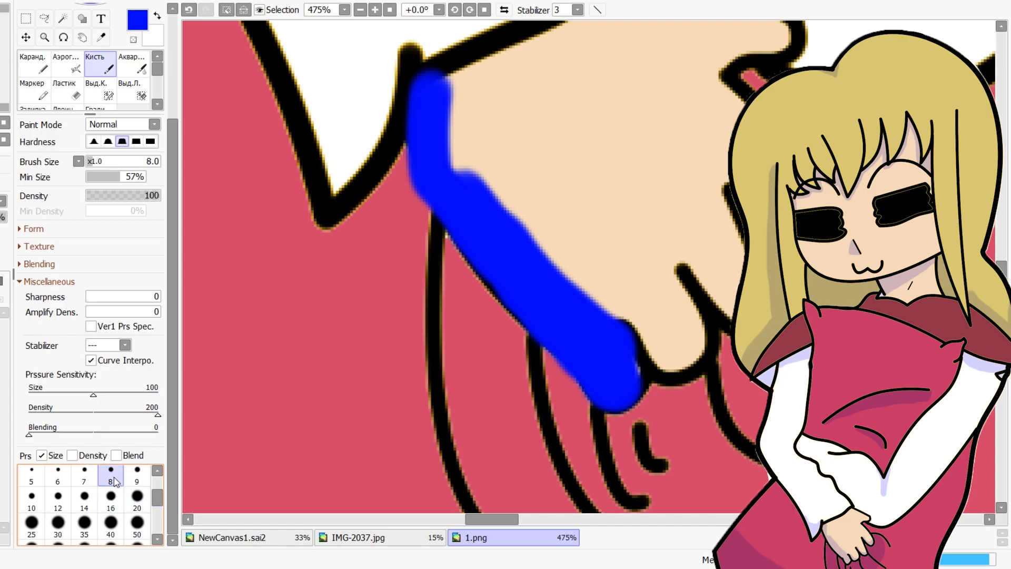
pyautogui.moveTo(691, 367); pyautogui.dragTo(644, 340)
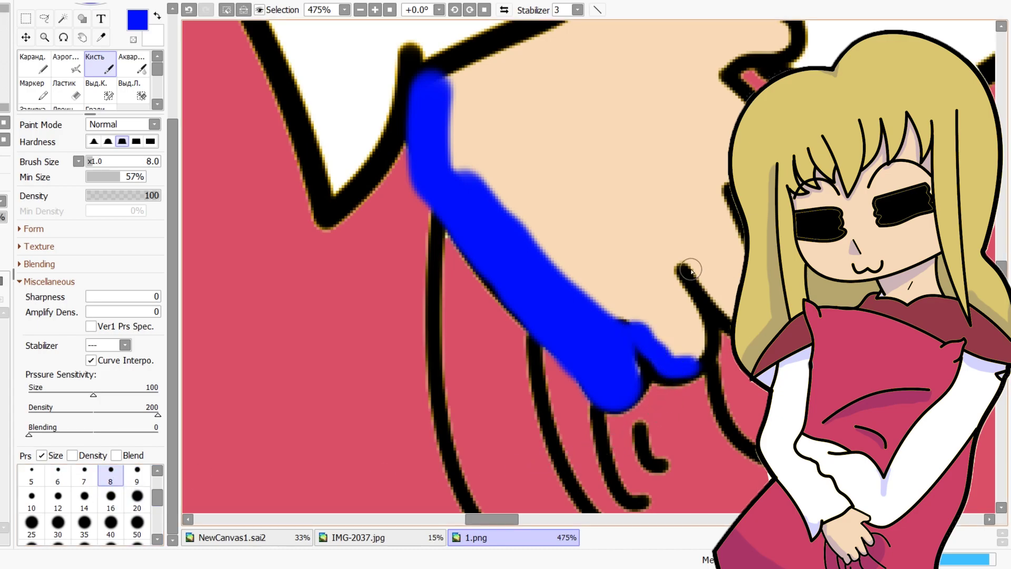
pyautogui.moveTo(693, 270); pyautogui.dragTo(712, 314)
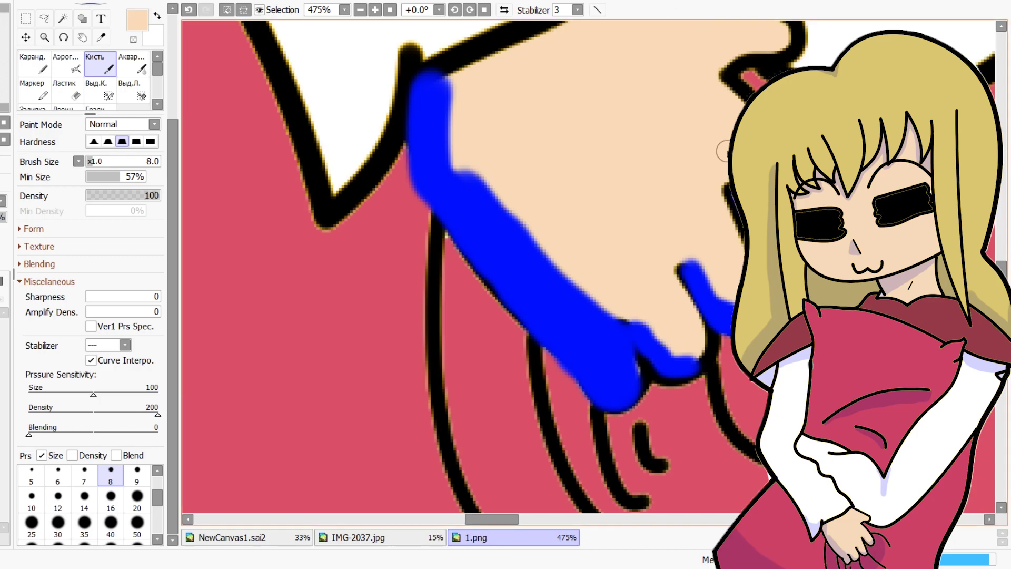
# Try painting in skin colour with a size 16 brush along the outermost fold line below the hand, then undo the stroke
pyautogui.scroll(-4, 264, 406)
pyautogui.scroll(4, 263, 405)
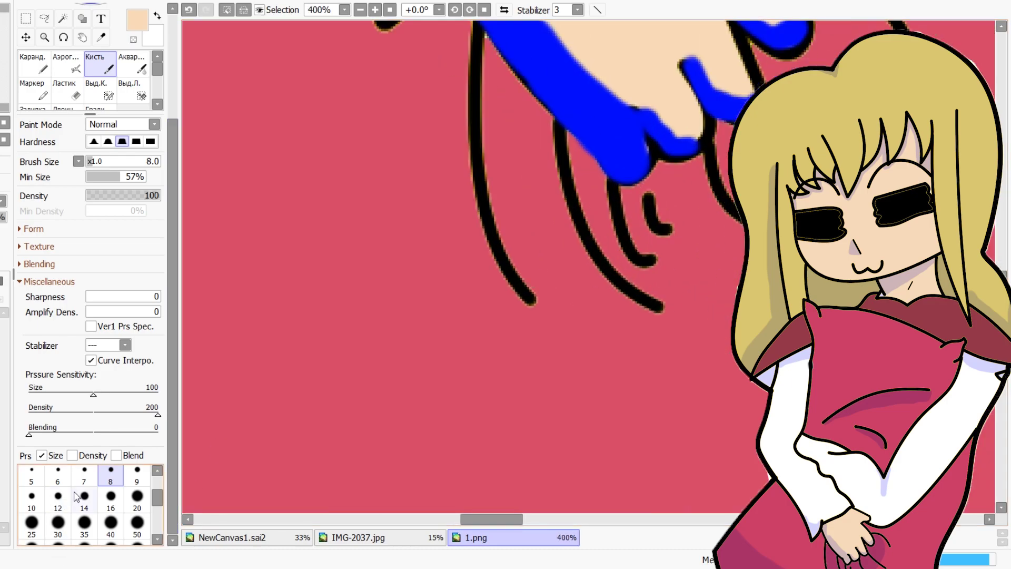
pyautogui.click(110, 501)
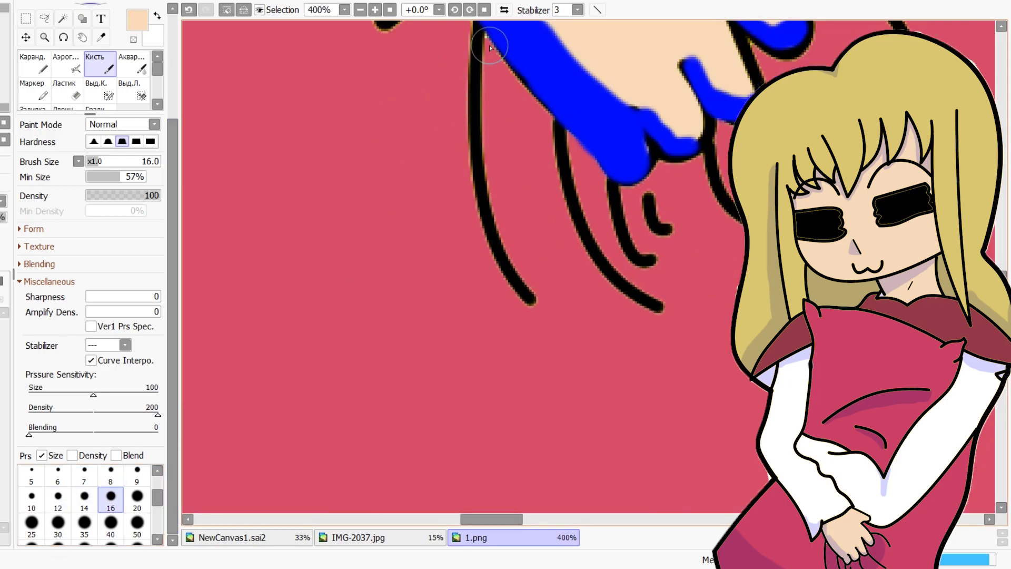
pyautogui.moveTo(484, 33); pyautogui.dragTo(505, 209)
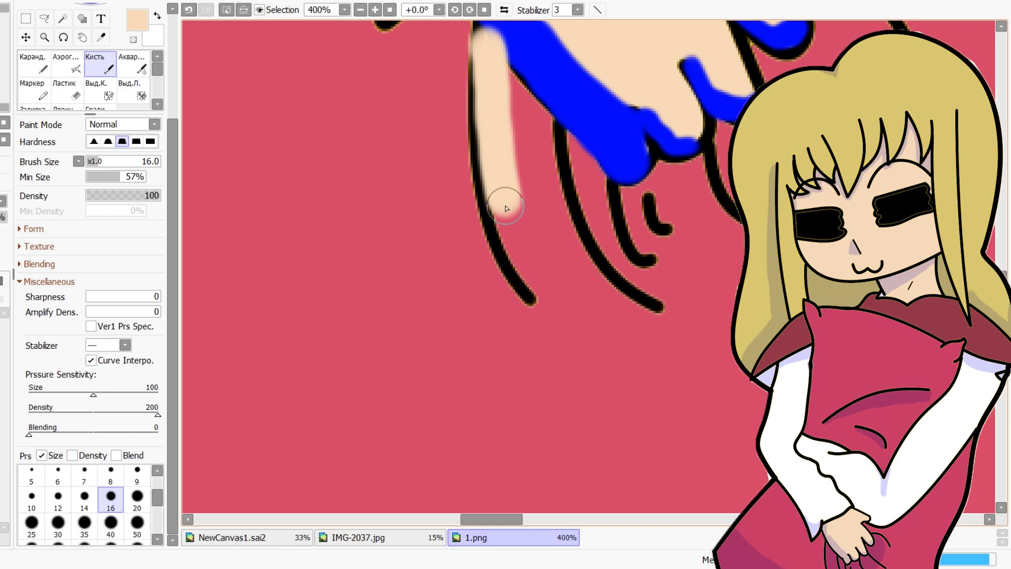
pyautogui.hotkey('ctrl', 'z')
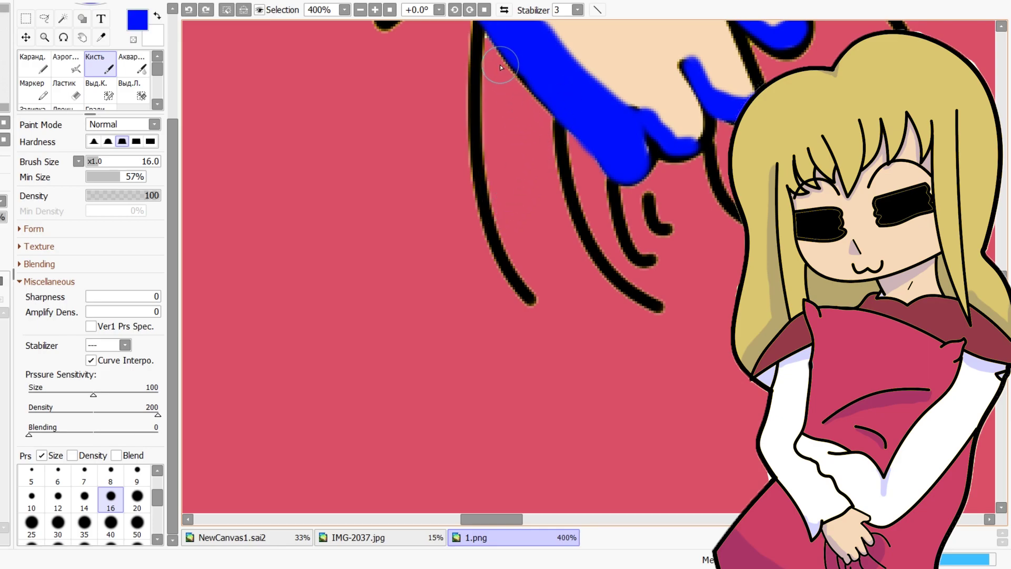
# Paint a blue boundary with the size 16 brush along the outermost fold line and beneath the folds under the hand
pyautogui.moveTo(491, 51); pyautogui.dragTo(494, 165)
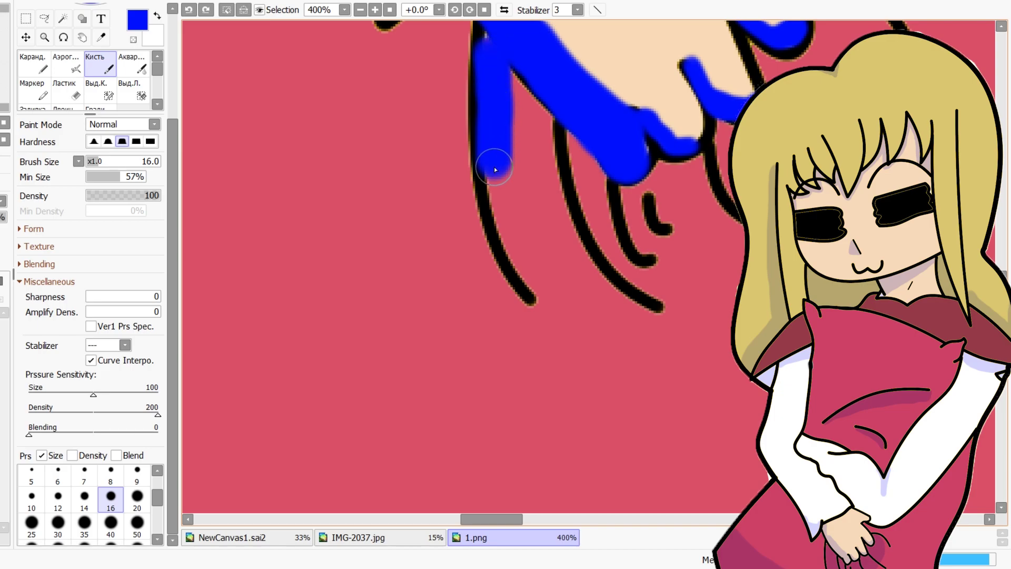
pyautogui.moveTo(528, 275); pyautogui.dragTo(641, 288)
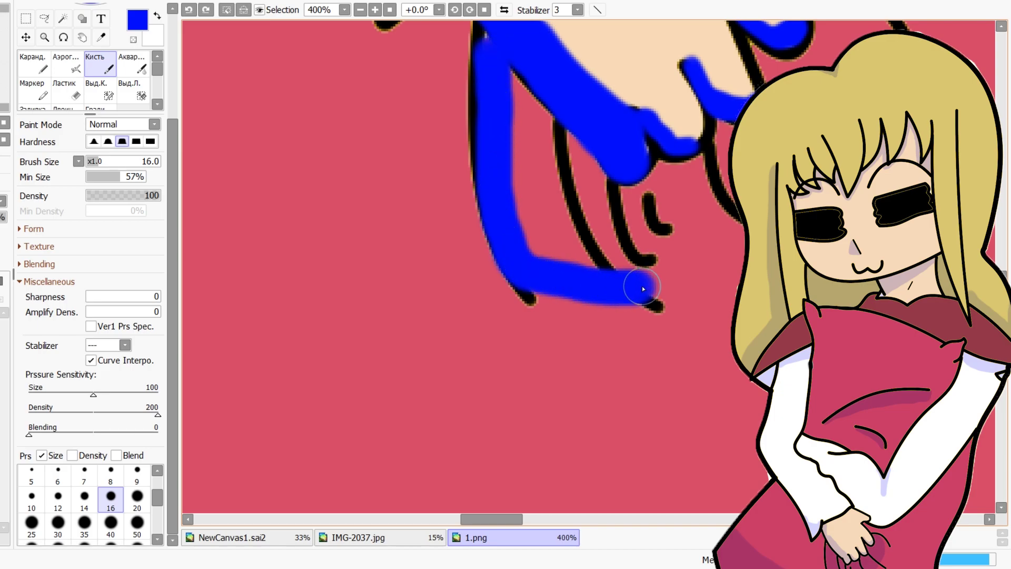
pyautogui.moveTo(693, 261); pyautogui.dragTo(831, 176)
pyautogui.scroll(-7, 832, 177)
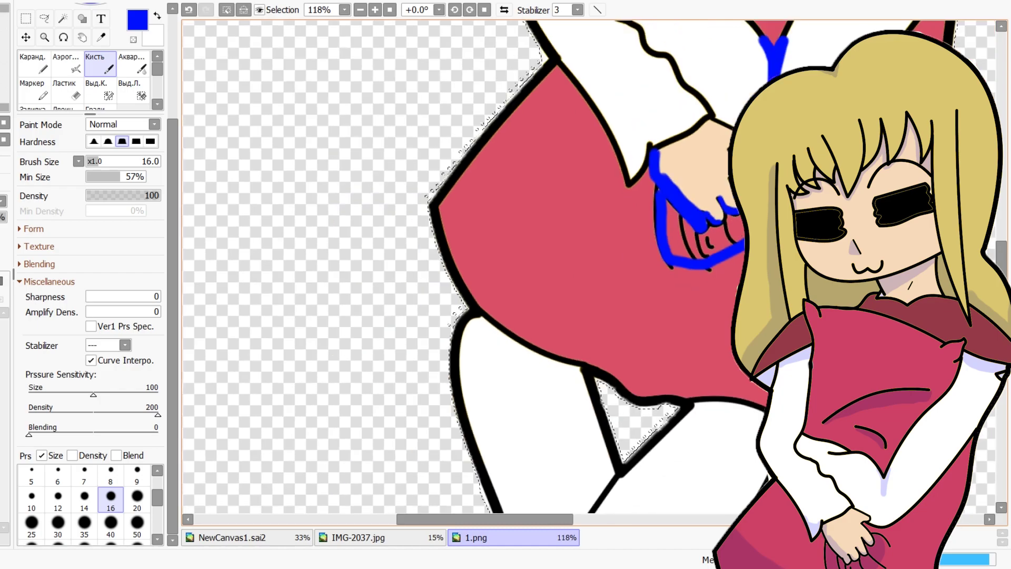
pyautogui.scroll(4, 832, 176)
pyautogui.scroll(2, 750, 211)
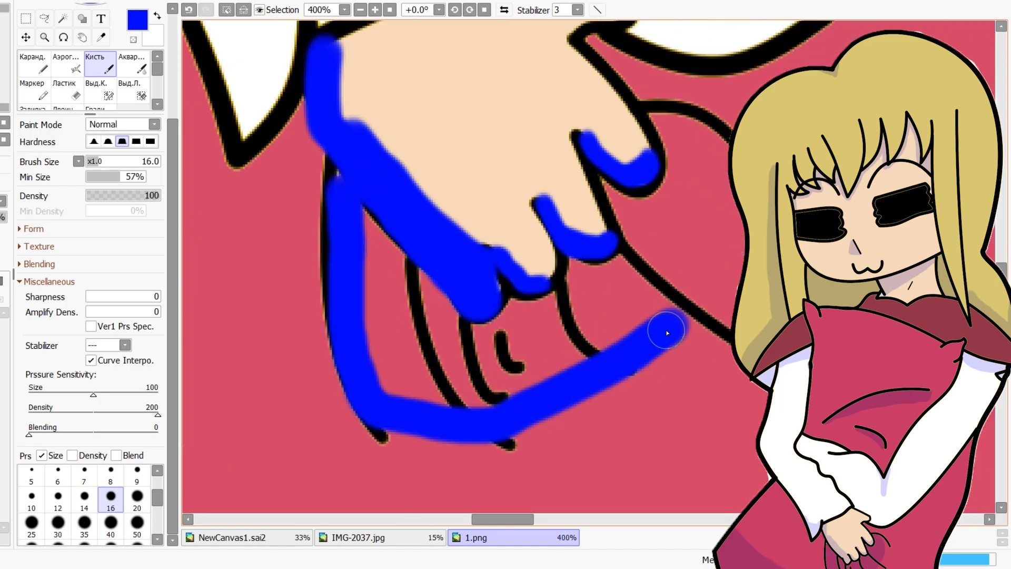
# Close the blue outline around the last fingertip and fill the whole gathered area beneath the hand solid blue
pyautogui.moveTo(662, 118); pyautogui.dragTo(668, 144)
pyautogui.moveTo(657, 203)
pyautogui.mouseDown()
pyautogui.moveTo(621, 191)
pyautogui.moveTo(631, 223)
pyautogui.mouseUp()
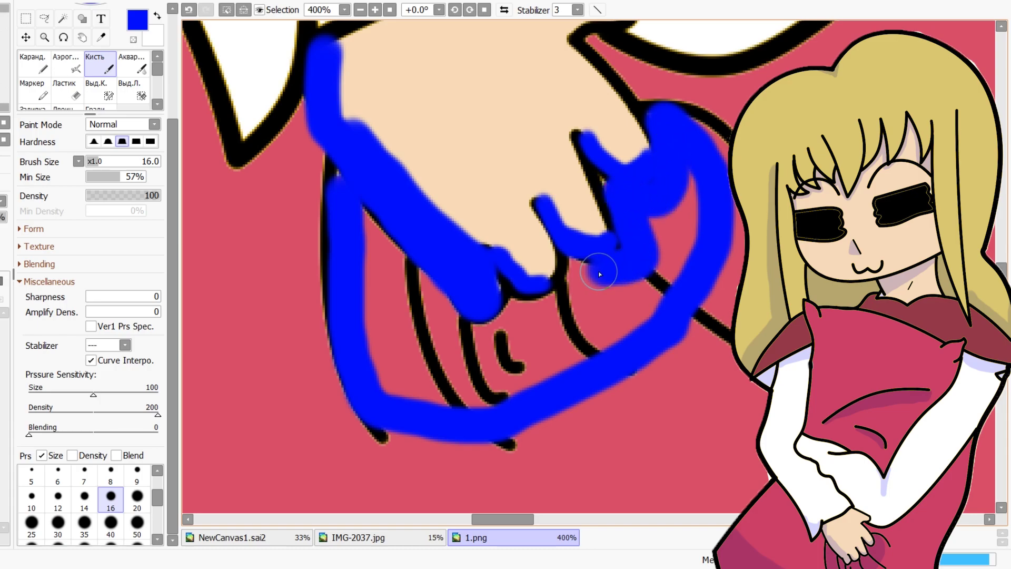
pyautogui.moveTo(559, 304)
pyautogui.mouseDown()
pyautogui.moveTo(501, 316)
pyautogui.moveTo(428, 300)
pyautogui.moveTo(386, 241)
pyautogui.moveTo(361, 282)
pyautogui.moveTo(372, 339)
pyautogui.moveTo(384, 271)
pyautogui.moveTo(408, 295)
pyautogui.moveTo(426, 366)
pyautogui.moveTo(442, 354)
pyautogui.mouseUp()
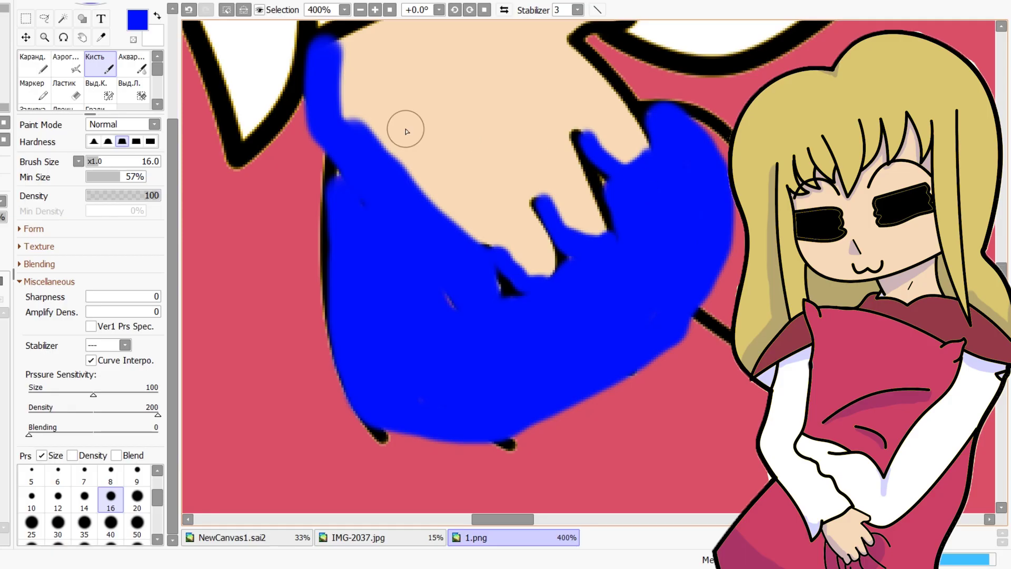
pyautogui.scroll(-5, 520, 255)
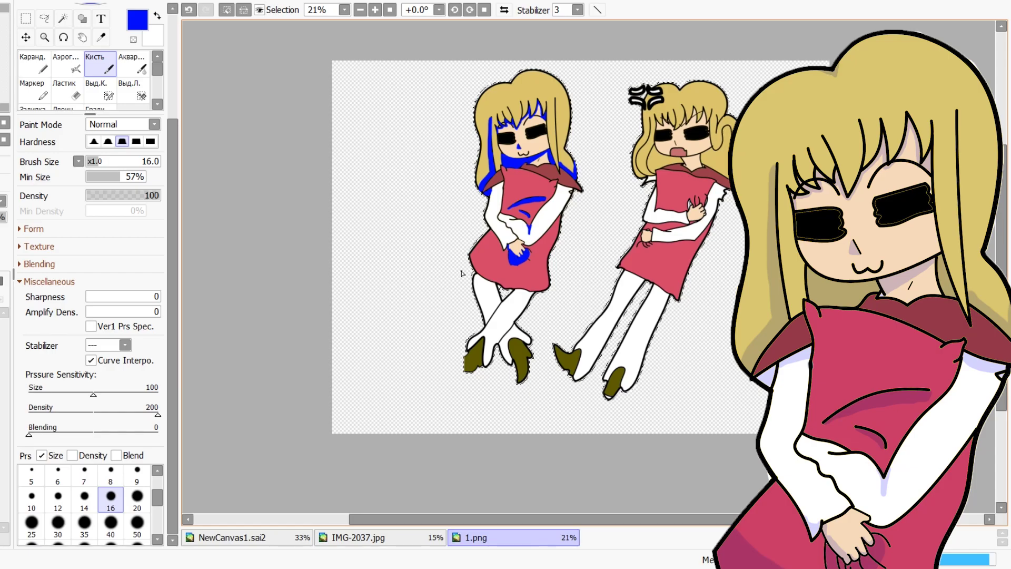
# Paint a blue shadow over the pointed lower corner of the white sleeve cuff beside the hand
pyautogui.scroll(5, 474, 253)
pyautogui.scroll(3, 490, 201)
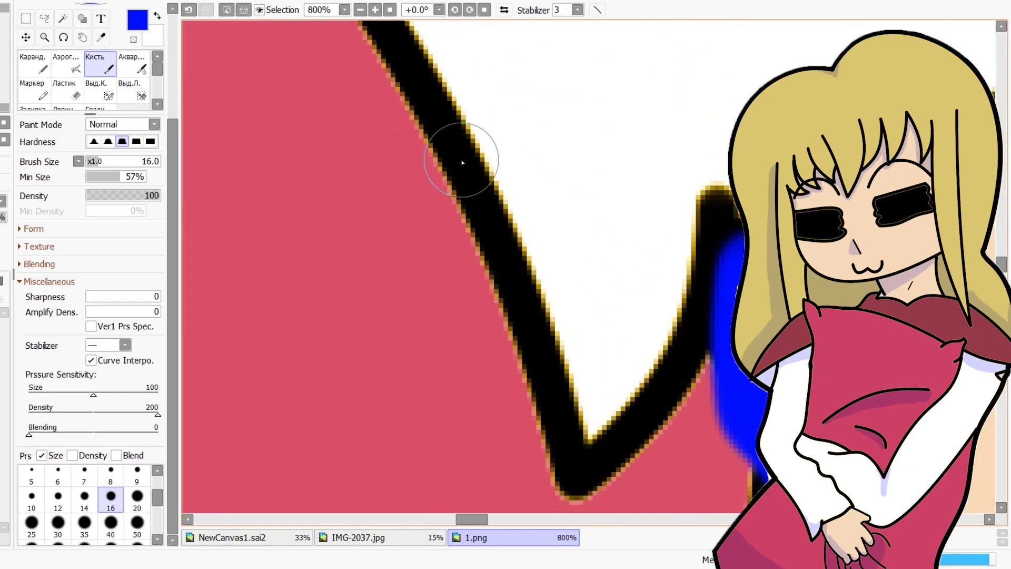
pyautogui.moveTo(472, 162)
pyautogui.mouseDown()
pyautogui.moveTo(578, 433)
pyautogui.moveTo(678, 312)
pyautogui.moveTo(709, 244)
pyautogui.moveTo(626, 334)
pyautogui.moveTo(542, 319)
pyautogui.moveTo(640, 303)
pyautogui.moveTo(673, 281)
pyautogui.moveTo(526, 254)
pyautogui.mouseUp()
pyautogui.scroll(-2, 525, 254)
pyautogui.scroll(-6, 526, 254)
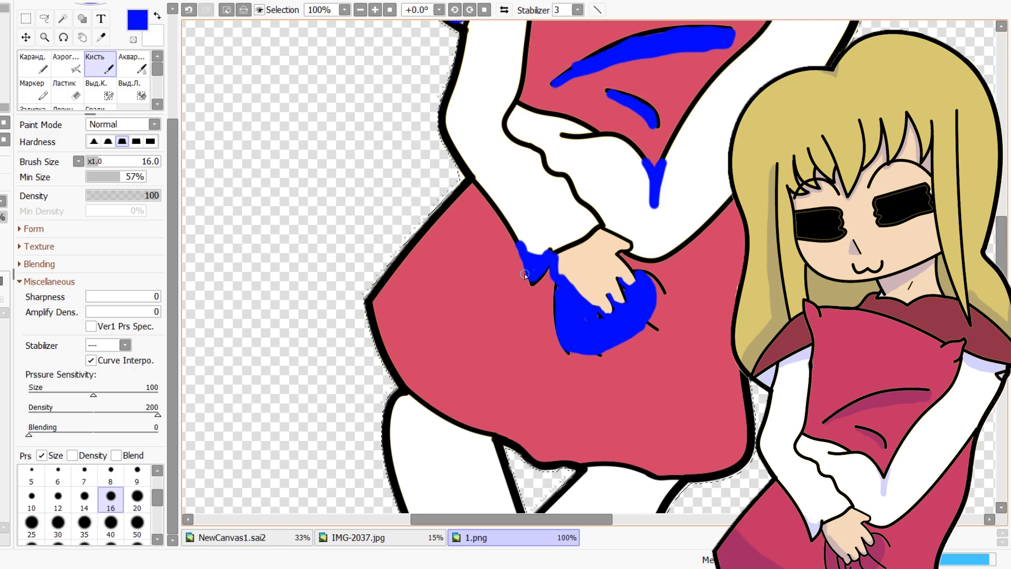
# Paint a blue shadow band across the top of the first white sleeve, following the dark red collar's edge to the pillow
pyautogui.scroll(2, 453, 192)
pyautogui.scroll(-2, 510, 116)
pyautogui.scroll(6, 509, 116)
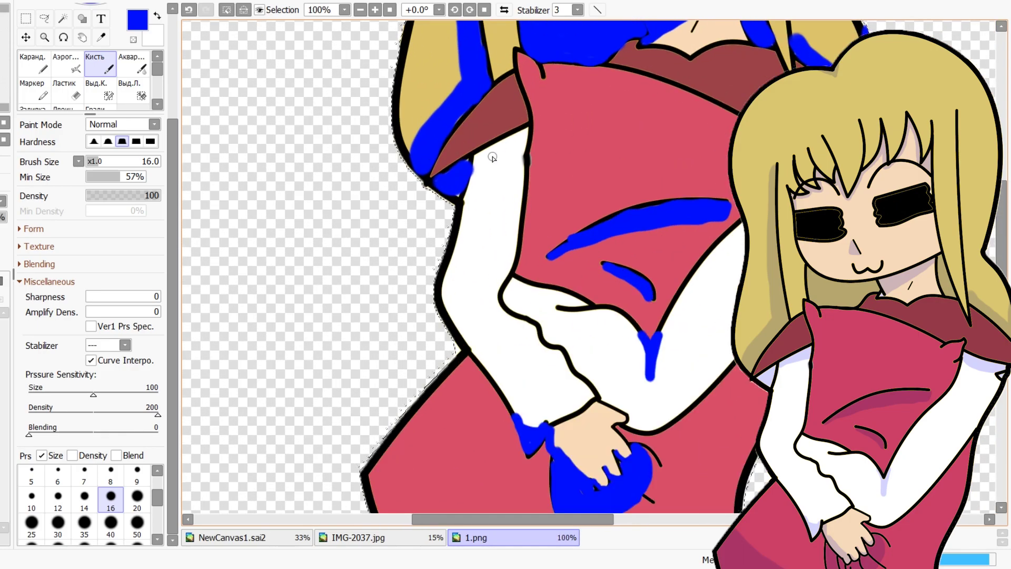
pyautogui.moveTo(439, 172)
pyautogui.mouseDown()
pyautogui.moveTo(626, 130)
pyautogui.moveTo(645, 113)
pyautogui.mouseUp()
pyautogui.scroll(-2, 664, 49)
pyautogui.scroll(4, 570, 102)
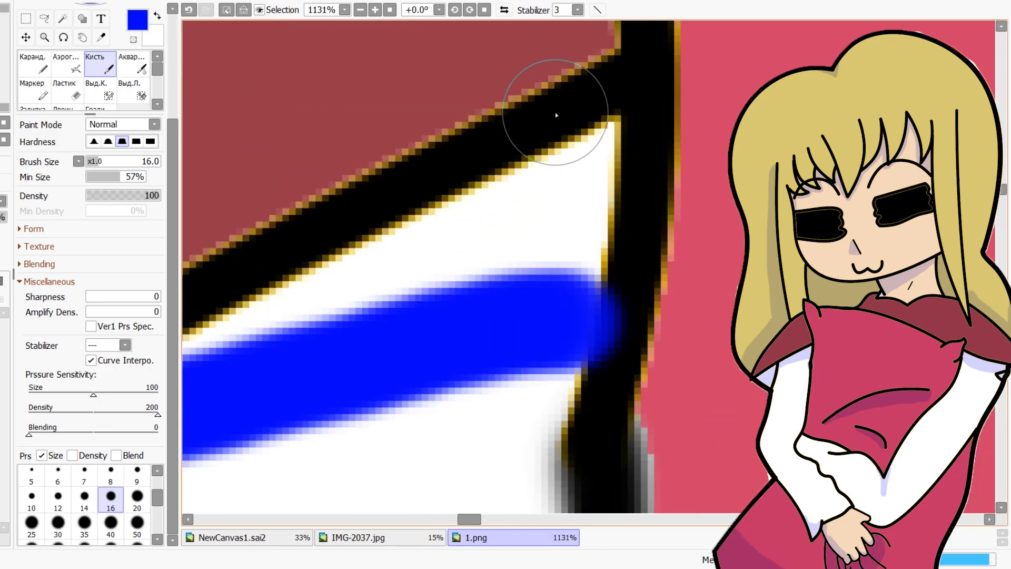
# Paint a blue shadow across the top of the opposite white sleeve, directly beneath the dark red collar
pyautogui.scroll(-3, 356, 329)
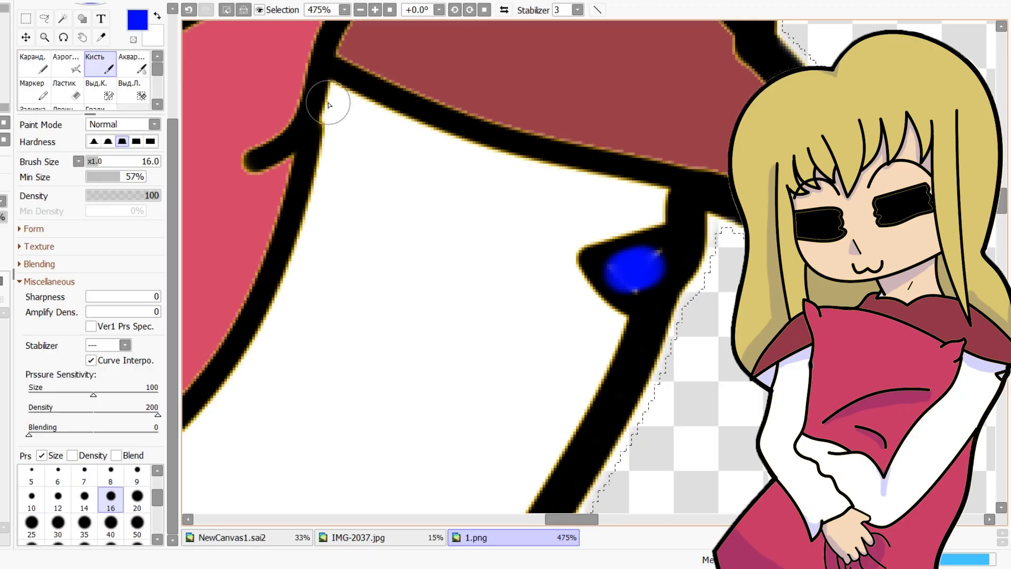
pyautogui.moveTo(322, 98)
pyautogui.mouseDown()
pyautogui.moveTo(514, 175)
pyautogui.moveTo(668, 210)
pyautogui.moveTo(610, 231)
pyautogui.moveTo(453, 212)
pyautogui.moveTo(385, 181)
pyautogui.moveTo(347, 149)
pyautogui.moveTo(332, 123)
pyautogui.moveTo(354, 102)
pyautogui.moveTo(334, 97)
pyautogui.moveTo(390, 129)
pyautogui.mouseUp()
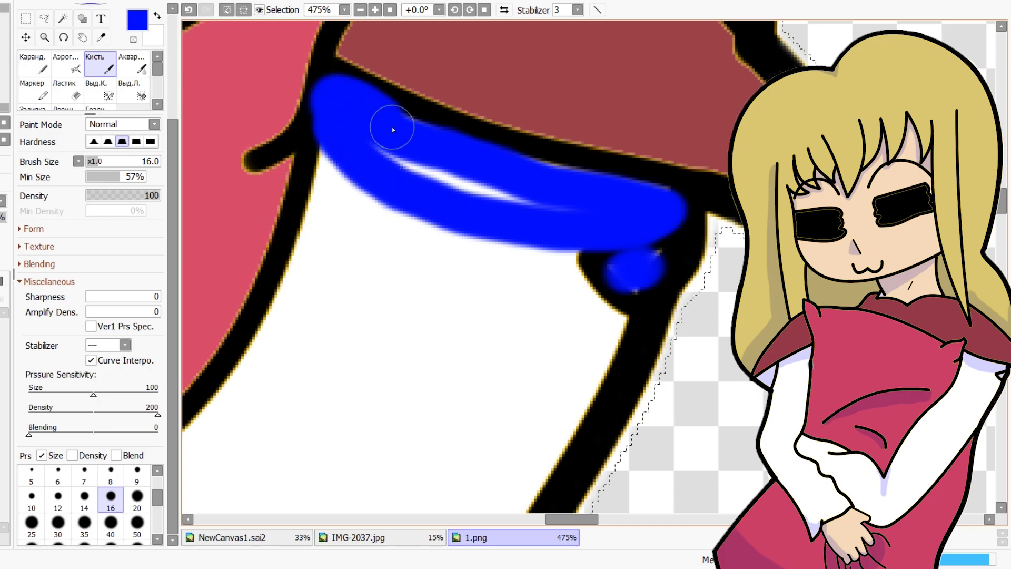
pyautogui.scroll(-6, 370, 159)
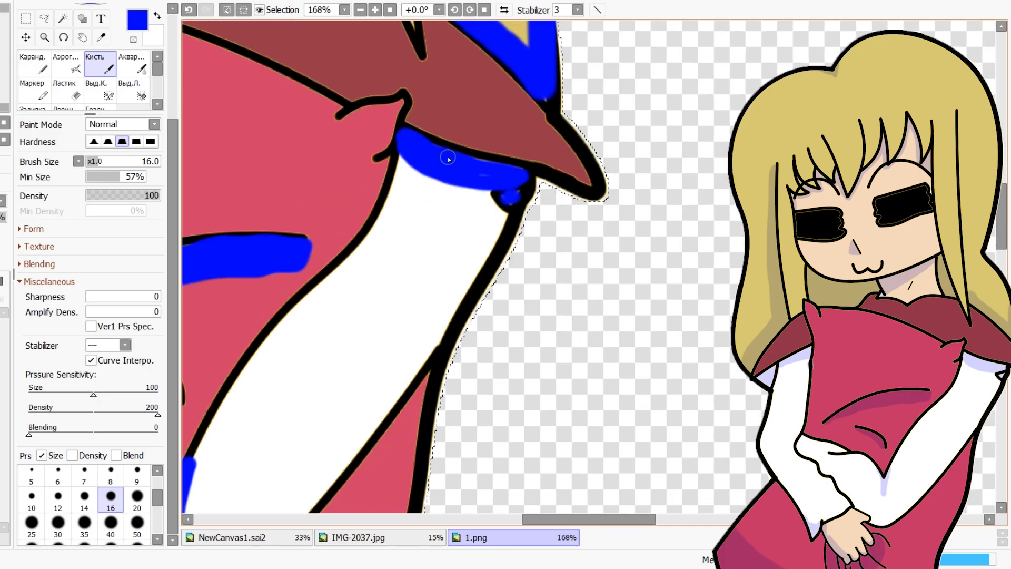
# Try painting a blue shadow stroke across the lower dress with the size 16 brush, then undo it
pyautogui.scroll(2, 403, 232)
pyautogui.scroll(7, 422, 286)
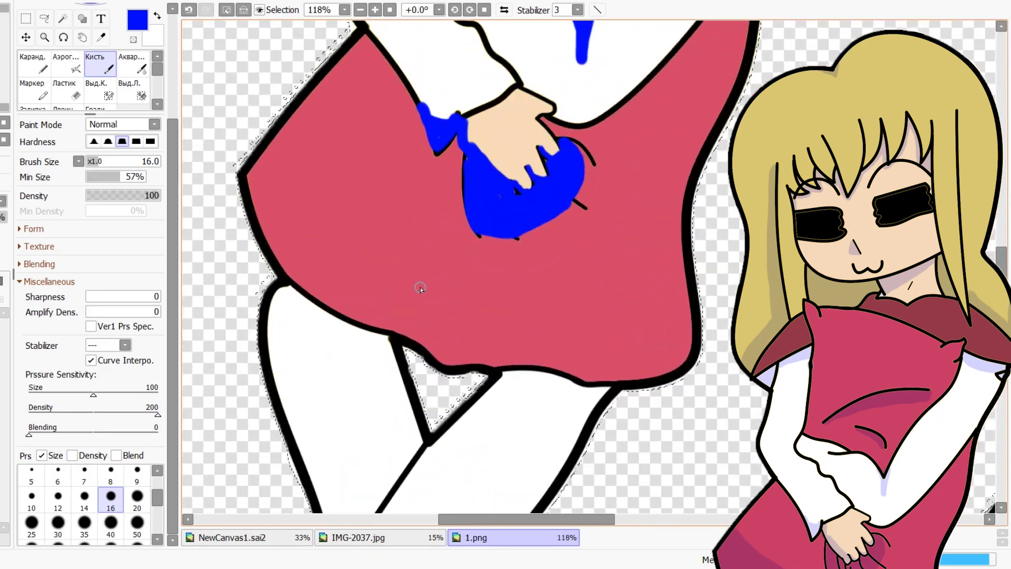
pyautogui.moveTo(194, 105)
pyautogui.mouseDown()
pyautogui.moveTo(370, 198)
pyautogui.moveTo(491, 237)
pyautogui.mouseUp()
pyautogui.hotkey('ctrl', 'z')
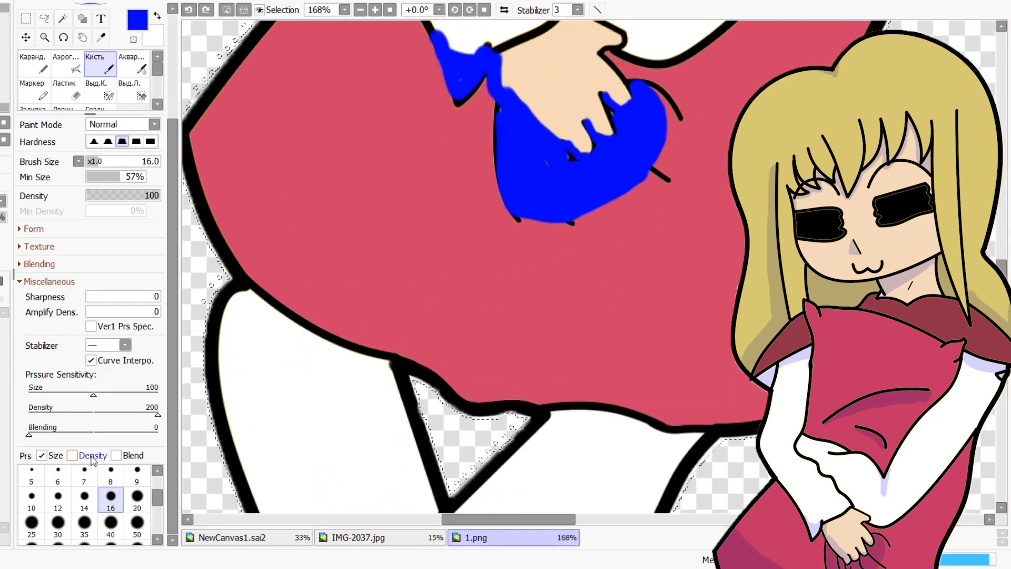
# Outline a wide blue shadow zone on the lower dress with a size 50 brush, curving across the skirt and along its hem
pyautogui.click(85, 522)
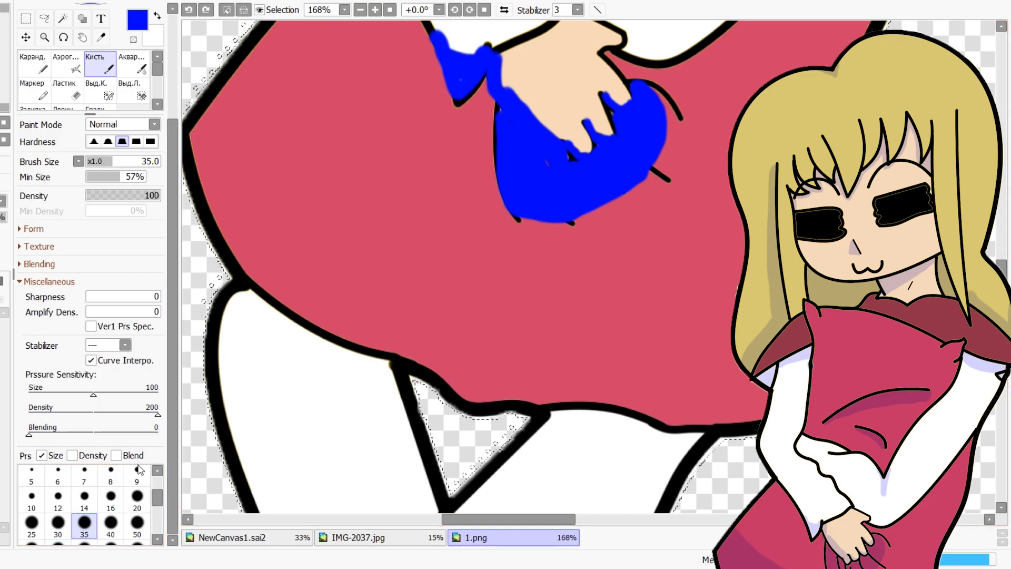
pyautogui.click(137, 522)
pyautogui.moveTo(222, 83)
pyautogui.mouseDown()
pyautogui.moveTo(371, 203)
pyautogui.moveTo(684, 303)
pyautogui.moveTo(737, 308)
pyautogui.mouseUp()
pyautogui.moveTo(756, 397); pyautogui.dragTo(758, 416)
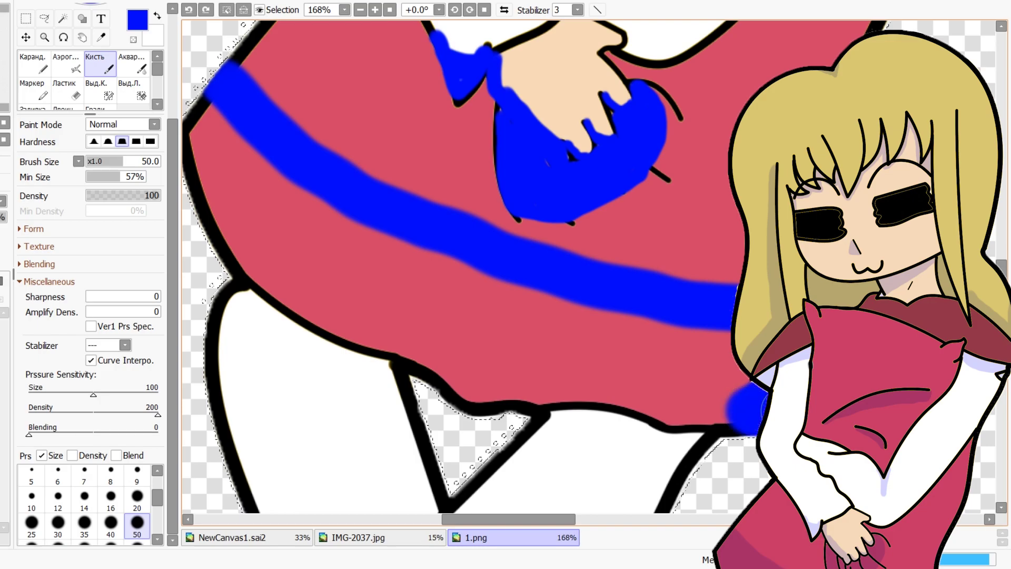
pyautogui.moveTo(674, 409)
pyautogui.mouseDown()
pyautogui.moveTo(468, 382)
pyautogui.moveTo(371, 332)
pyautogui.mouseUp()
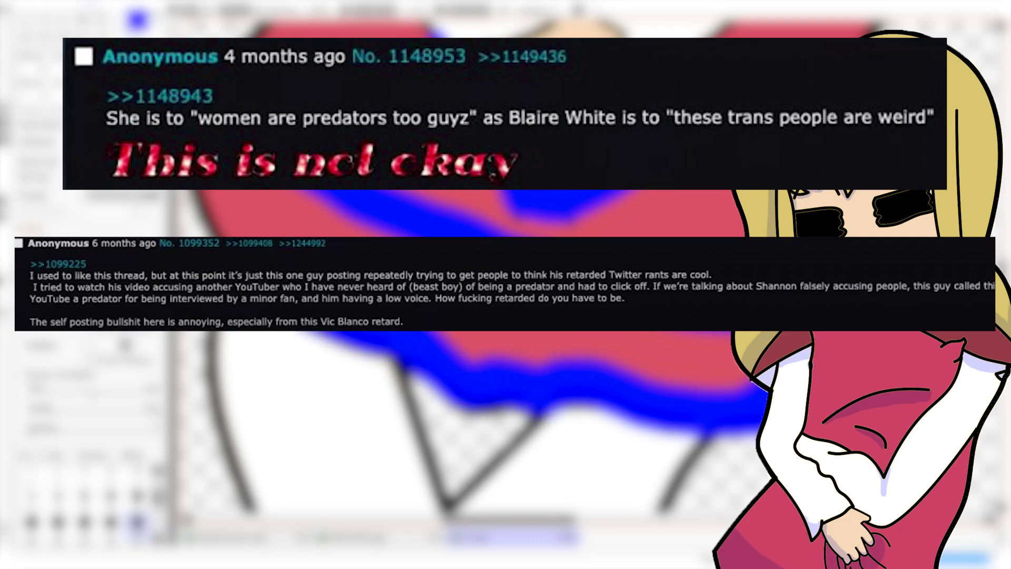
# Fill the outlined zone between the skirt's curved band and the hem solid blue, covering all remaining red gaps
pyautogui.moveTo(271, 237)
pyautogui.mouseDown()
pyautogui.moveTo(222, 211)
pyautogui.moveTo(211, 120)
pyautogui.mouseUp()
pyautogui.moveTo(244, 207)
pyautogui.mouseDown()
pyautogui.moveTo(268, 248)
pyautogui.moveTo(261, 169)
pyautogui.moveTo(316, 291)
pyautogui.moveTo(278, 187)
pyautogui.moveTo(454, 335)
pyautogui.moveTo(312, 253)
pyautogui.moveTo(459, 315)
pyautogui.moveTo(346, 212)
pyautogui.moveTo(598, 345)
pyautogui.mouseUp()
pyautogui.moveTo(283, 216)
pyautogui.mouseDown()
pyautogui.moveTo(604, 342)
pyautogui.moveTo(757, 387)
pyautogui.mouseUp()
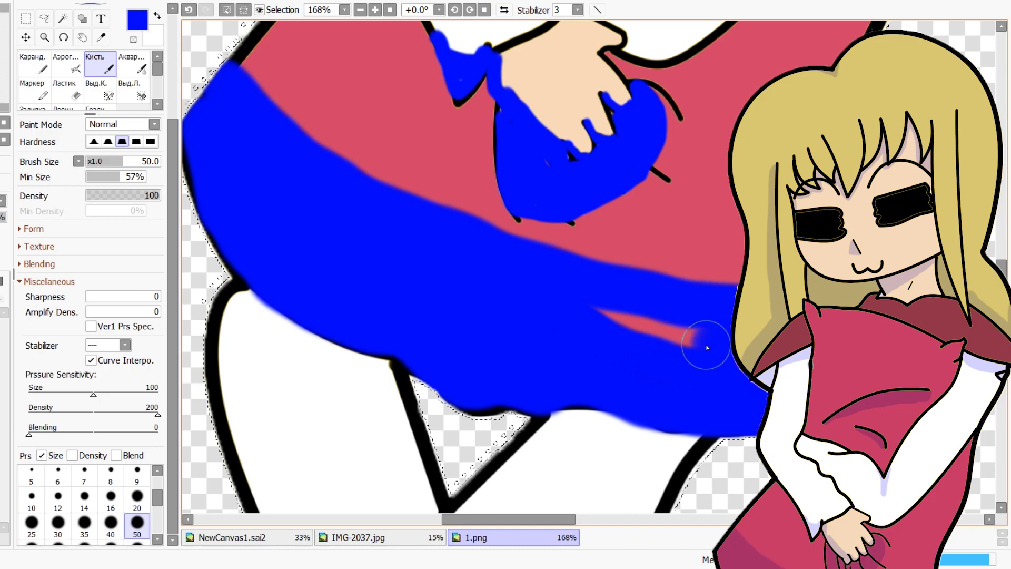
pyautogui.moveTo(709, 344); pyautogui.dragTo(596, 307)
# Paint blue shadows along the lower edges of both of the first character's shoes
pyautogui.scroll(-5, 595, 306)
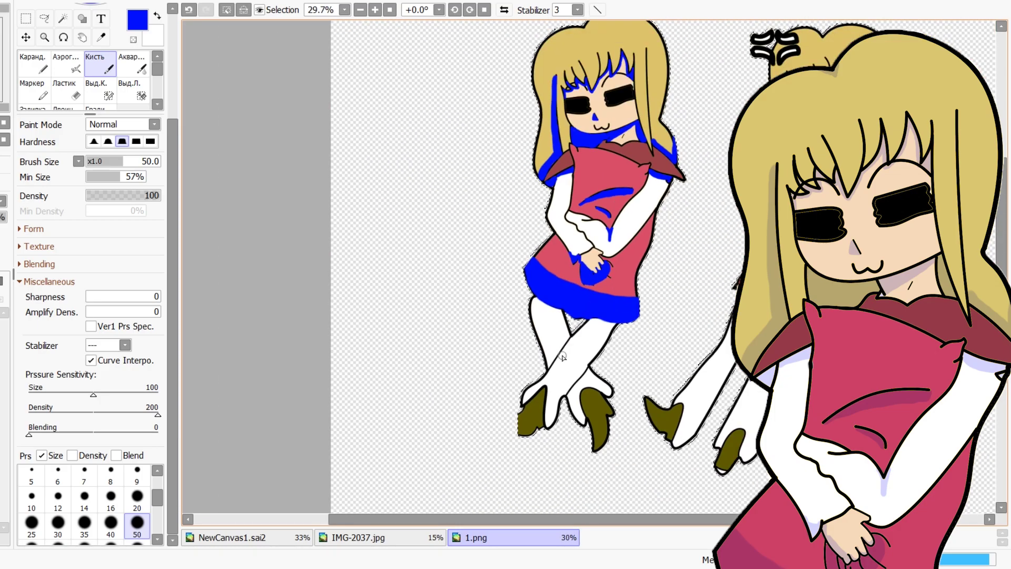
pyautogui.scroll(8, 518, 429)
pyautogui.moveTo(406, 401)
pyautogui.mouseDown()
pyautogui.moveTo(400, 435)
pyautogui.moveTo(550, 416)
pyautogui.mouseUp()
pyautogui.scroll(-6, 550, 415)
pyautogui.scroll(5, 550, 416)
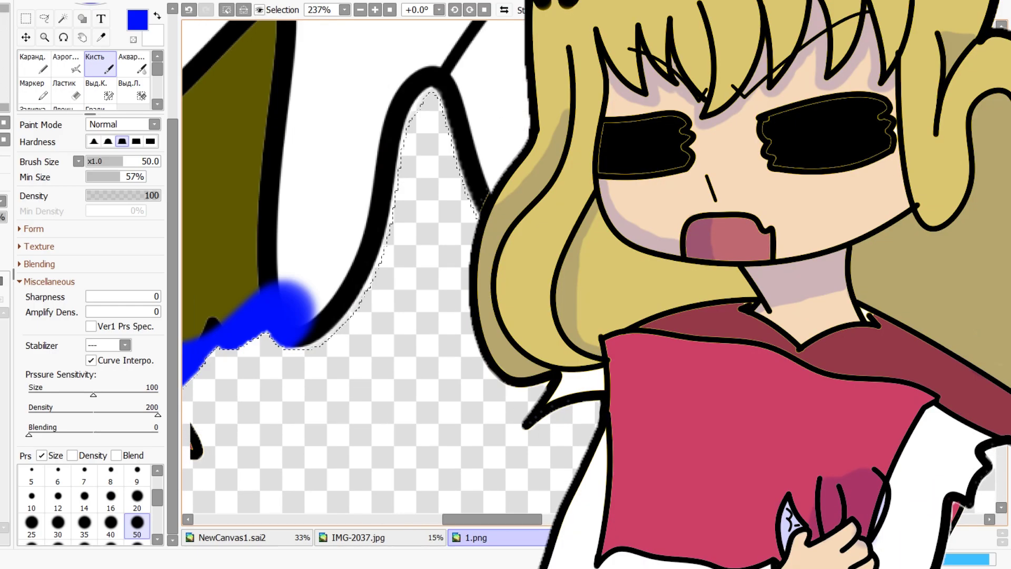
pyautogui.scroll(-2, 353, 269)
pyautogui.scroll(3, 353, 268)
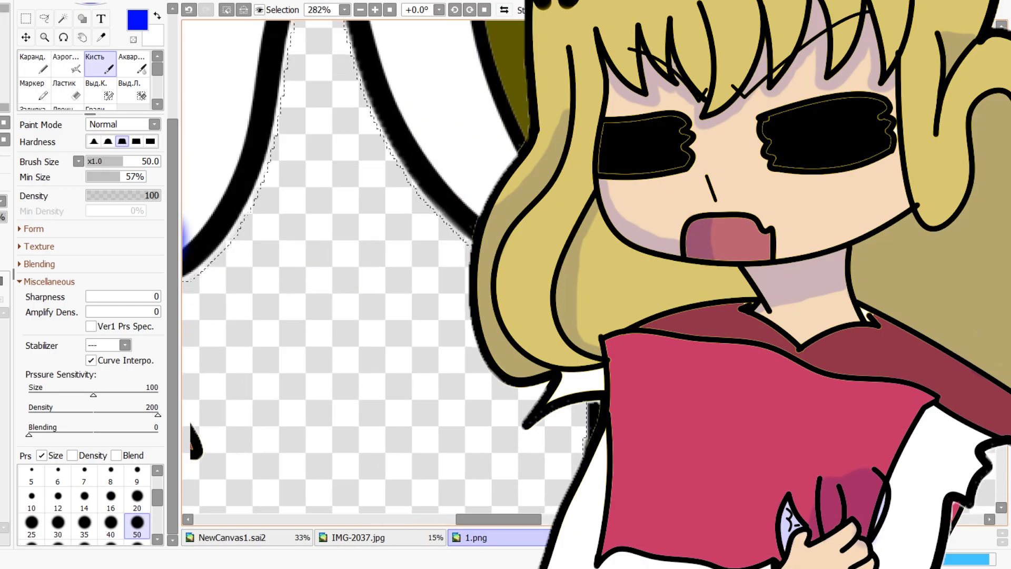
pyautogui.scroll(-6, 590, 179)
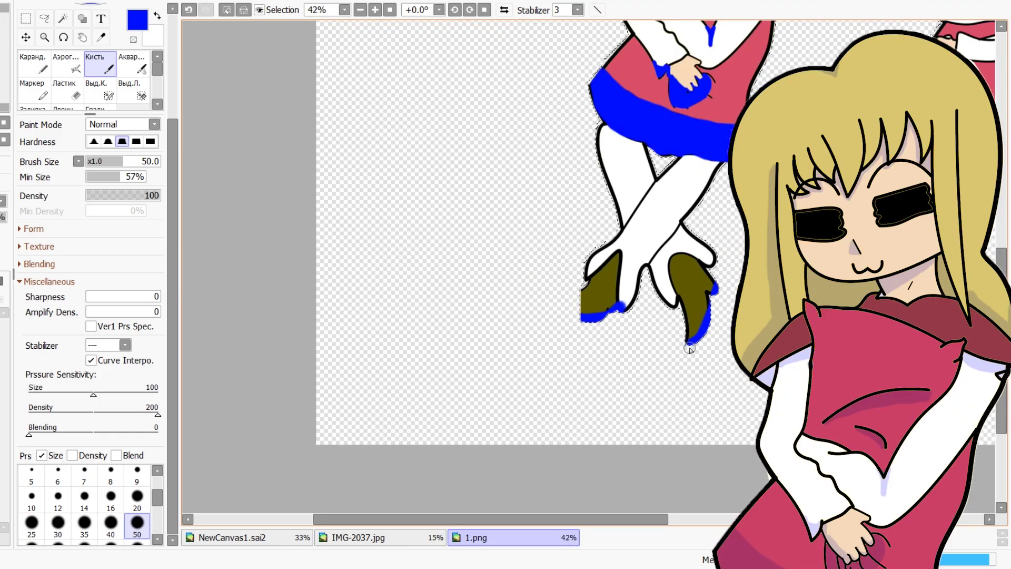
# Paint blue shadows along the bottom edges of the white feet beside both shoes
pyautogui.scroll(2, 589, 179)
pyautogui.scroll(4, 589, 179)
pyautogui.moveTo(571, 192); pyautogui.dragTo(725, 244)
pyautogui.scroll(4, 533, 282)
pyautogui.moveTo(356, 289)
pyautogui.mouseDown()
pyautogui.moveTo(350, 320)
pyautogui.moveTo(545, 295)
pyautogui.mouseUp()
pyautogui.scroll(-7, 524, 347)
pyautogui.scroll(-1, 523, 347)
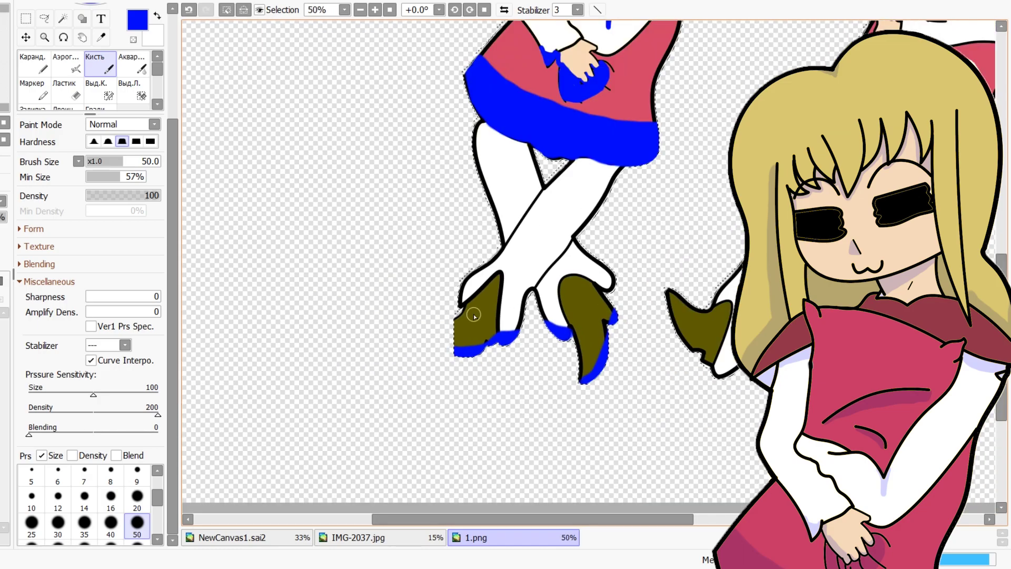
# Paint curved blue shadows across the tops of both white legs, directly below the dress hem
pyautogui.scroll(-3, 587, 298)
pyautogui.scroll(4, 714, 308)
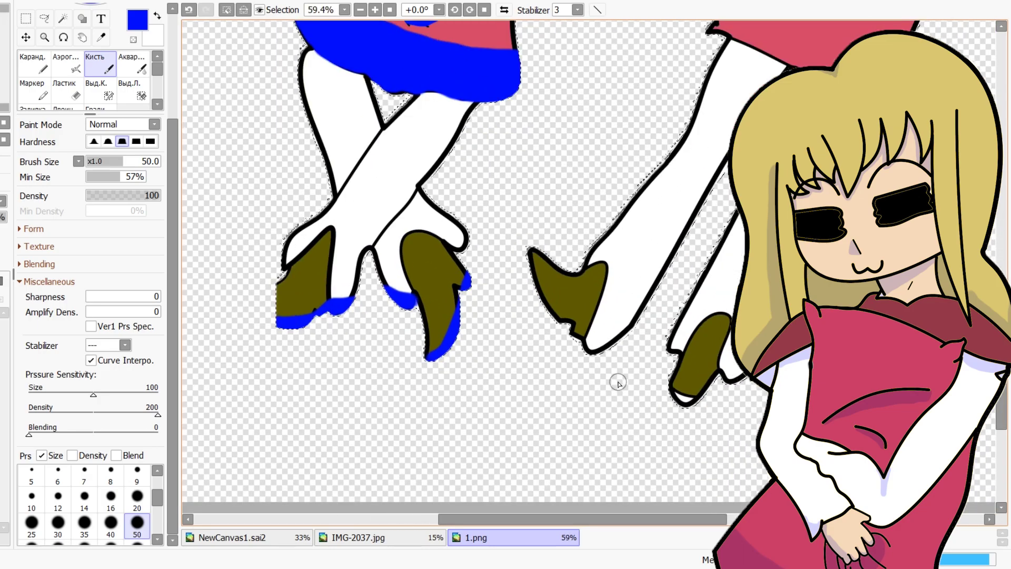
pyautogui.scroll(-5, 614, 384)
pyautogui.scroll(2, 421, 221)
pyautogui.scroll(12, 421, 221)
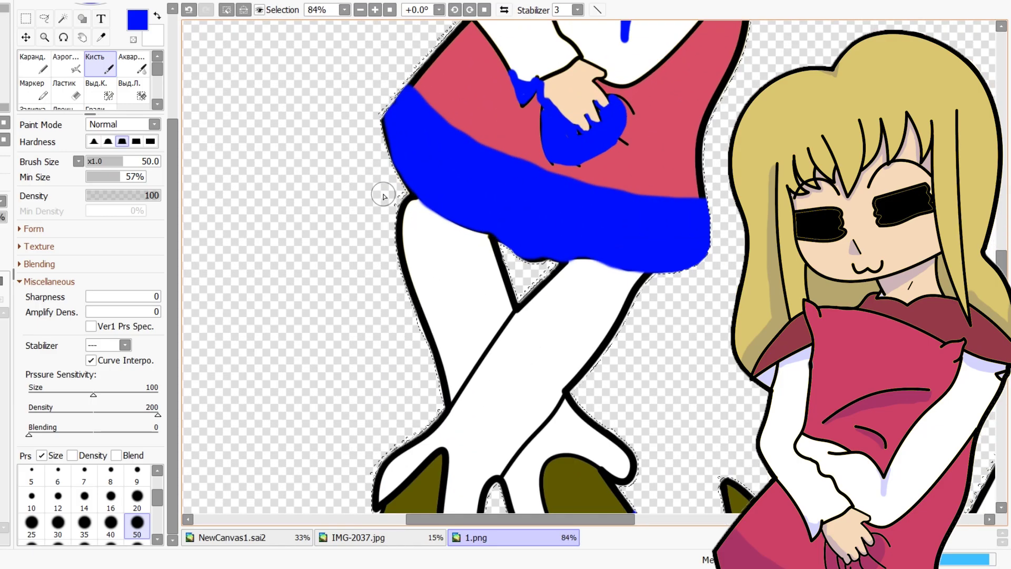
pyautogui.moveTo(428, 191)
pyautogui.mouseDown()
pyautogui.moveTo(487, 255)
pyautogui.moveTo(567, 313)
pyautogui.moveTo(709, 363)
pyautogui.moveTo(702, 315)
pyautogui.moveTo(534, 262)
pyautogui.mouseUp()
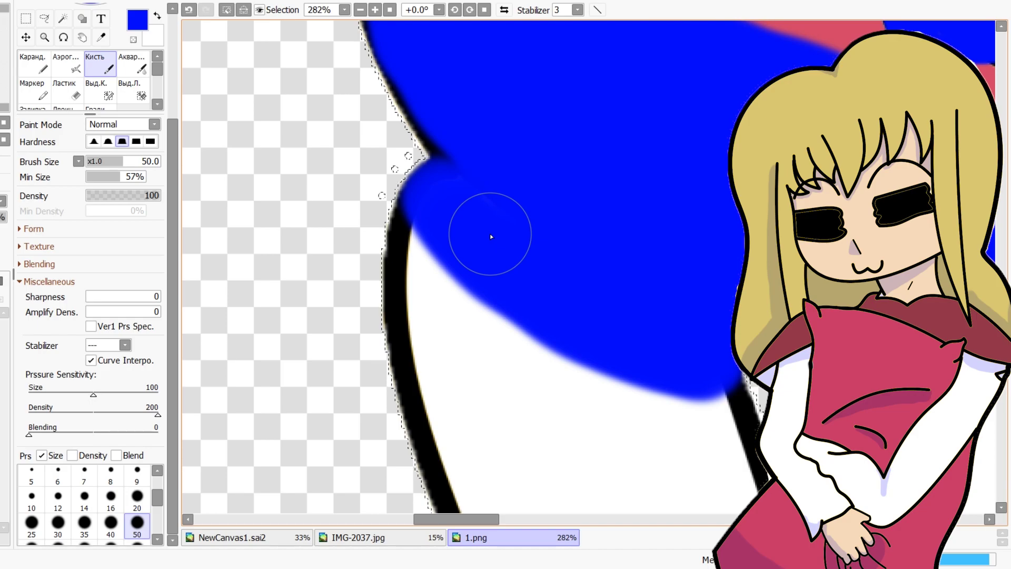
pyautogui.scroll(-4, 491, 236)
pyautogui.scroll(4, 573, 379)
pyautogui.moveTo(507, 399)
pyautogui.mouseDown()
pyautogui.moveTo(761, 360)
pyautogui.moveTo(654, 316)
pyautogui.moveTo(532, 357)
pyautogui.mouseUp()
pyautogui.scroll(-5, 581, 309)
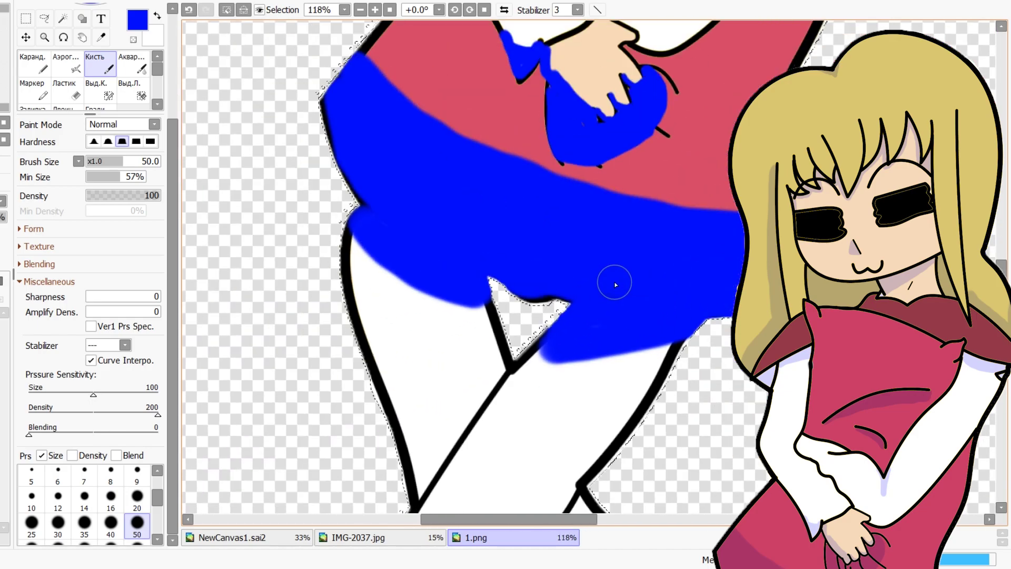
# Paint a small blue shadow with a size 10 brush around the notch in the top outline of the hair
pyautogui.scroll(-4, 605, 287)
pyautogui.scroll(-1, 705, 179)
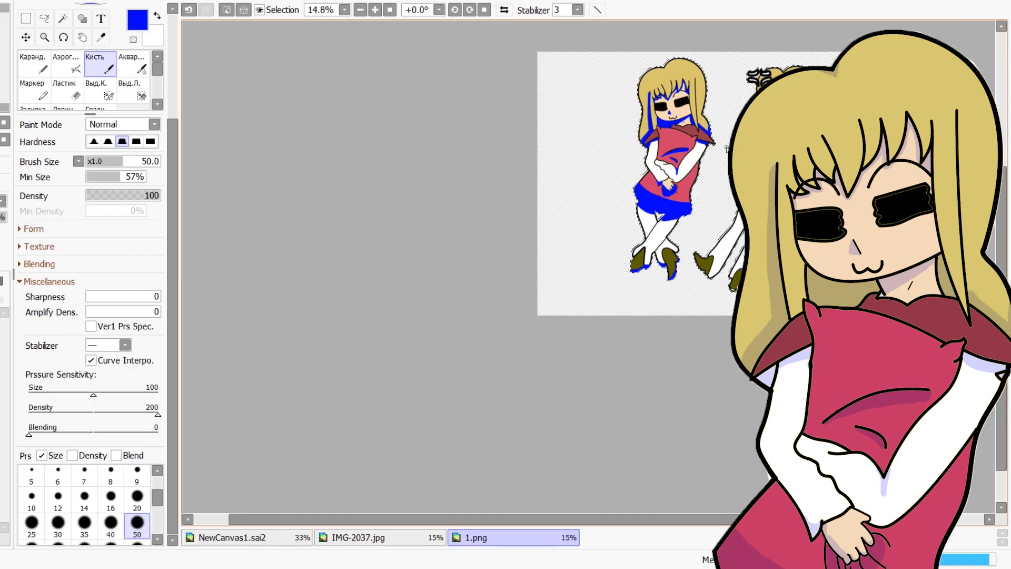
pyautogui.scroll(1, 665, 27)
pyautogui.scroll(16, 698, 68)
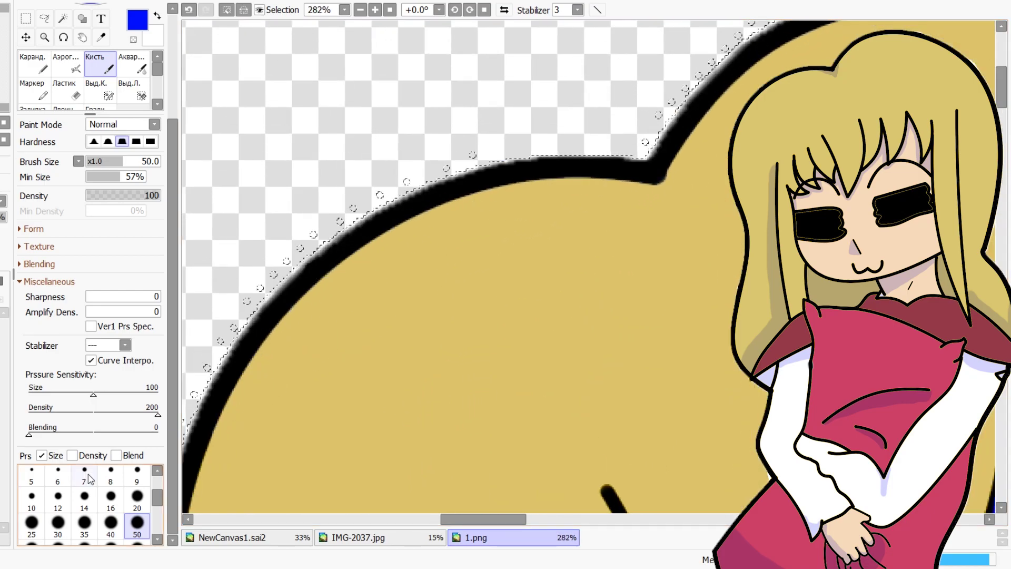
pyautogui.click(88, 477)
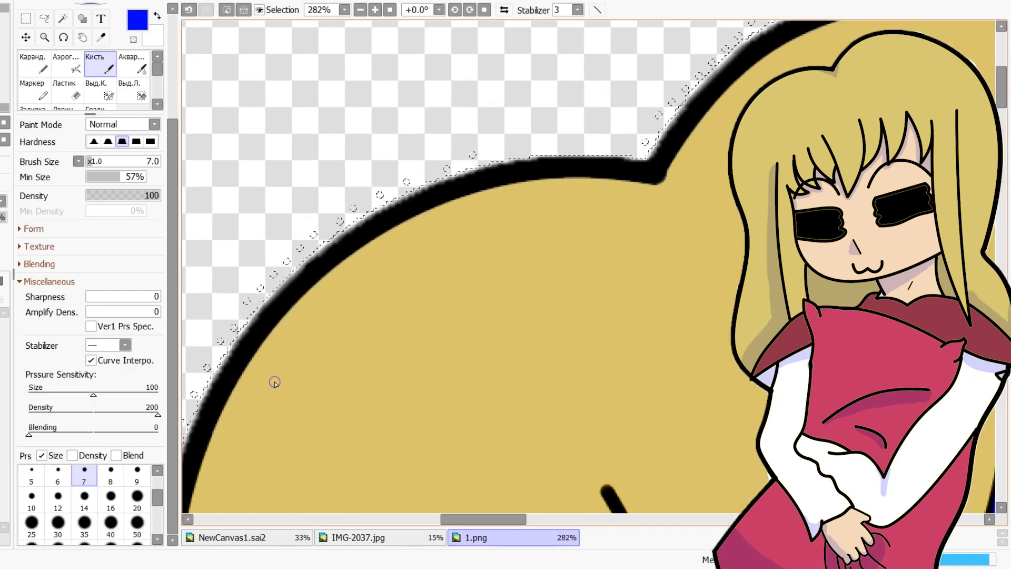
pyautogui.click(43, 494)
pyautogui.scroll(4, 669, 200)
pyautogui.moveTo(483, 126)
pyautogui.mouseDown()
pyautogui.moveTo(592, 163)
pyautogui.moveTo(655, 160)
pyautogui.moveTo(649, 88)
pyautogui.mouseUp()
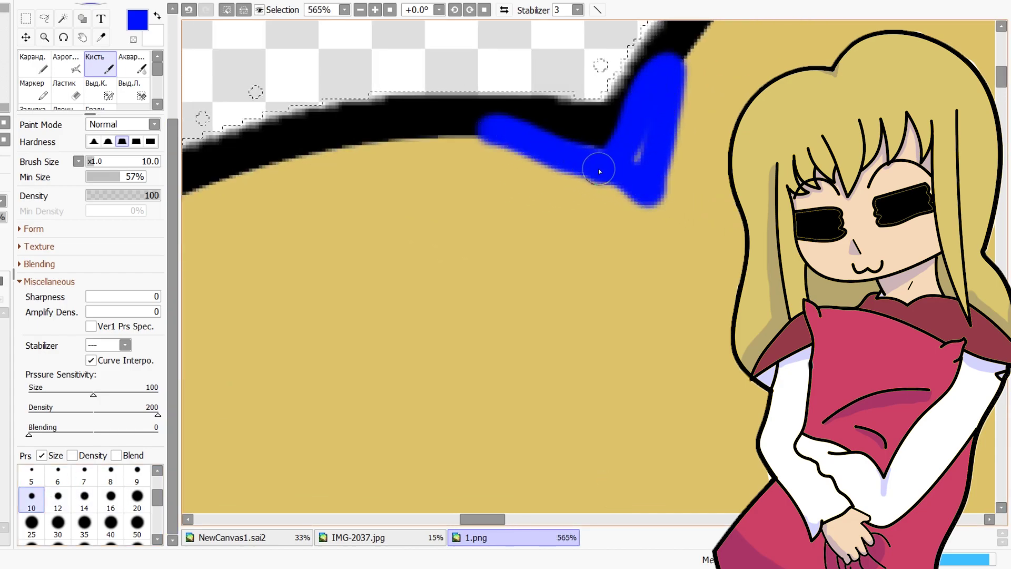
pyautogui.scroll(-8, 631, 155)
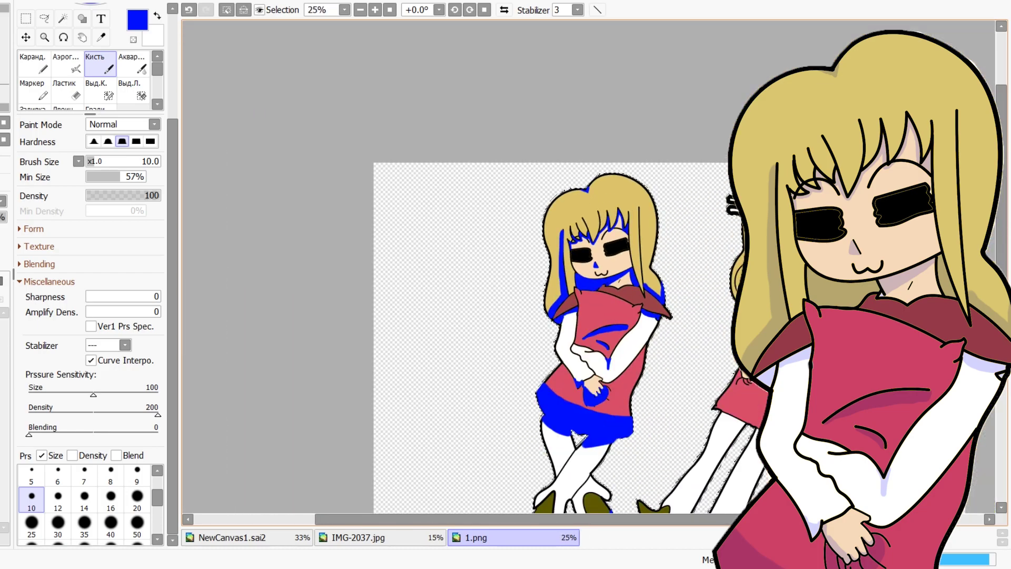
pyautogui.scroll(1, 718, 221)
pyautogui.scroll(-4, 719, 221)
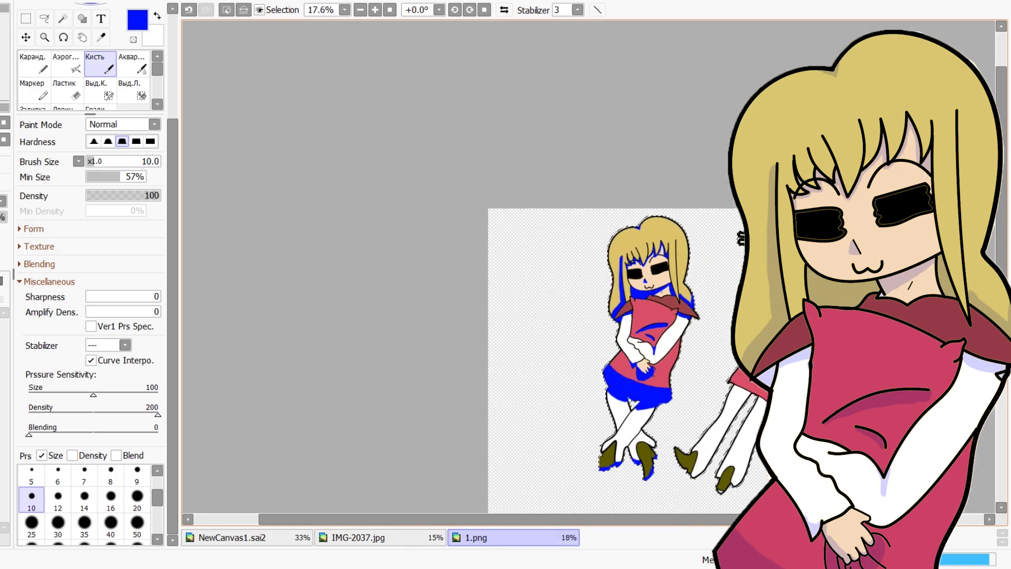
# Paint a solid blue shadow under the second character's chin, across the upper neck, with a size 20 brush
pyautogui.scroll(2, 763, 234)
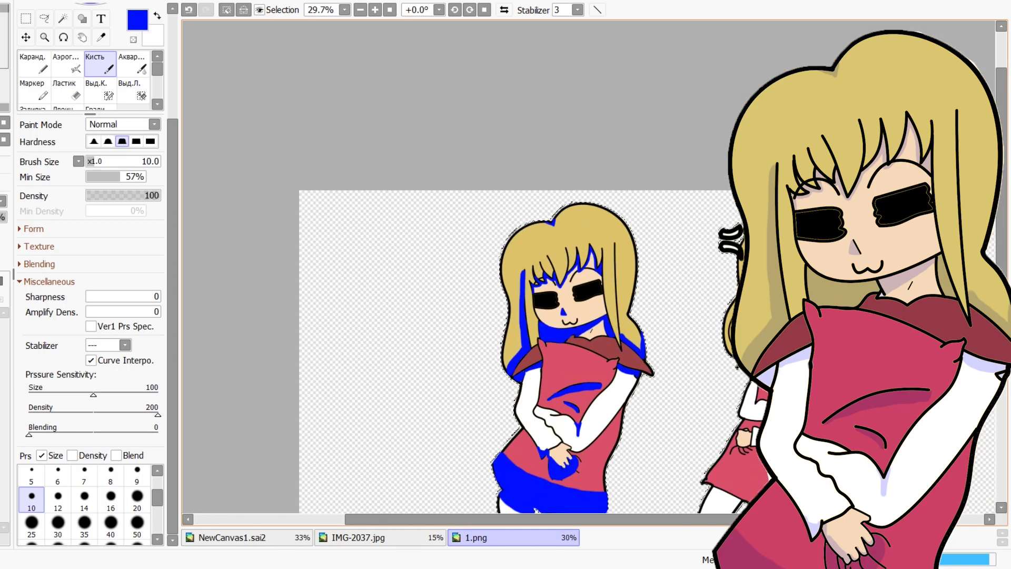
pyautogui.scroll(8, 763, 234)
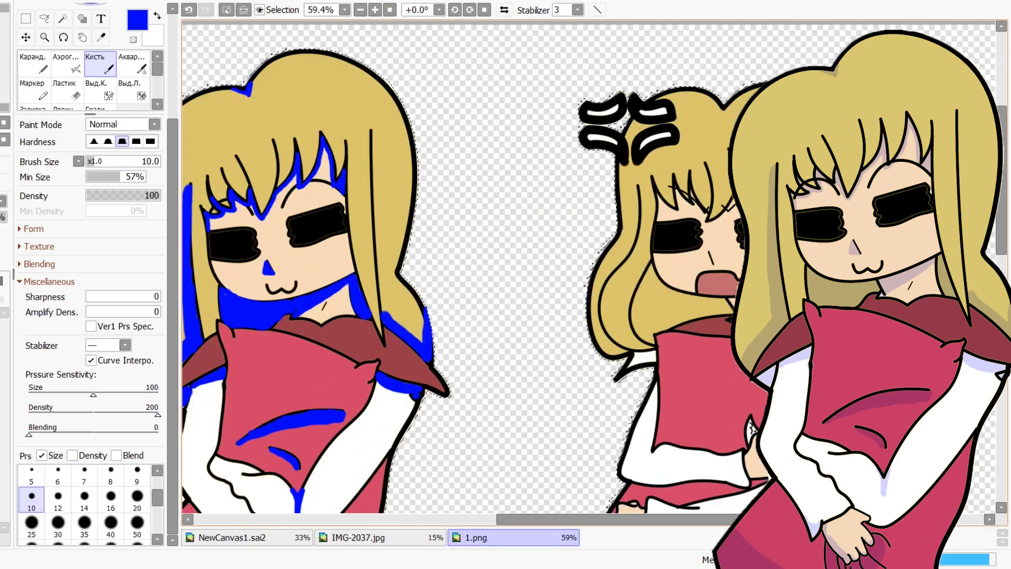
pyautogui.scroll(2, 707, 348)
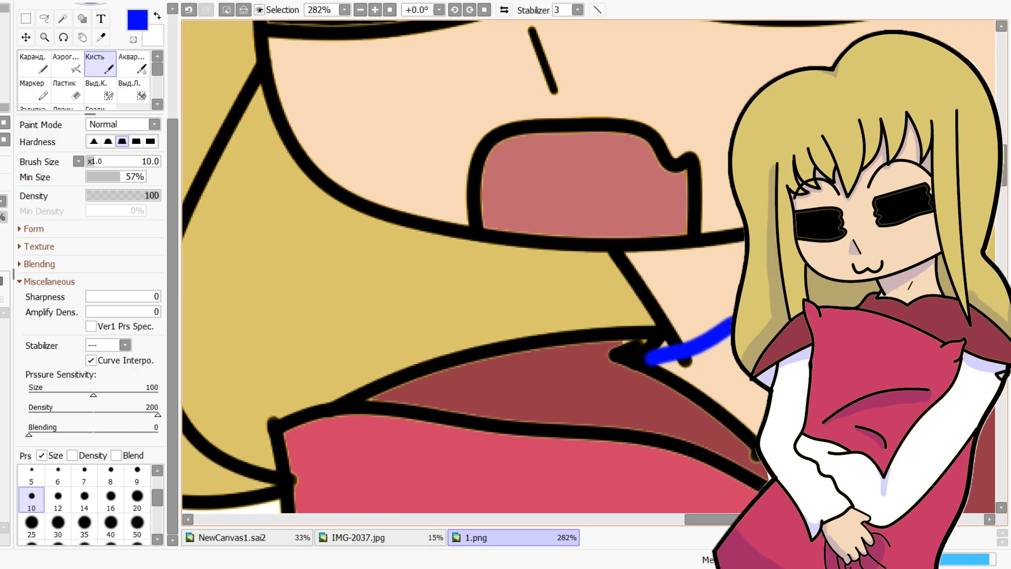
pyautogui.hotkey('ctrl', 'z')
pyautogui.press(']')
pyautogui.press(']')
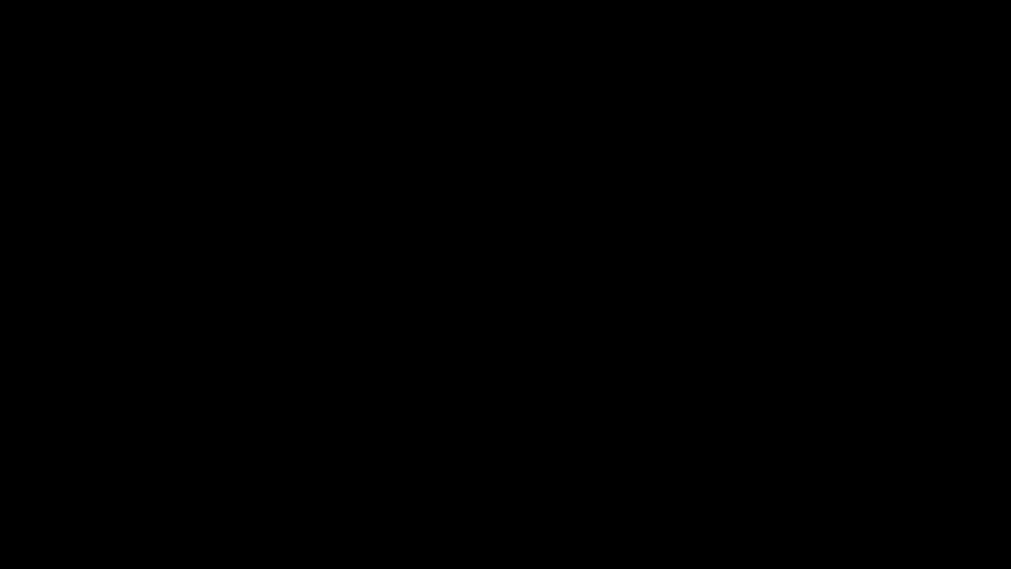
pyautogui.moveTo(650, 359); pyautogui.dragTo(735, 323)
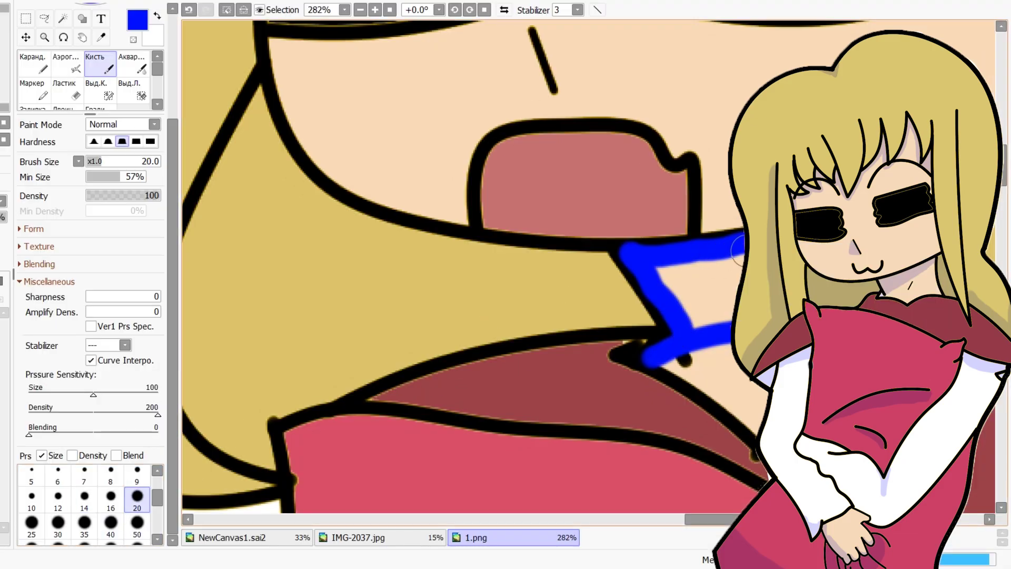
pyautogui.moveTo(666, 274); pyautogui.dragTo(740, 276)
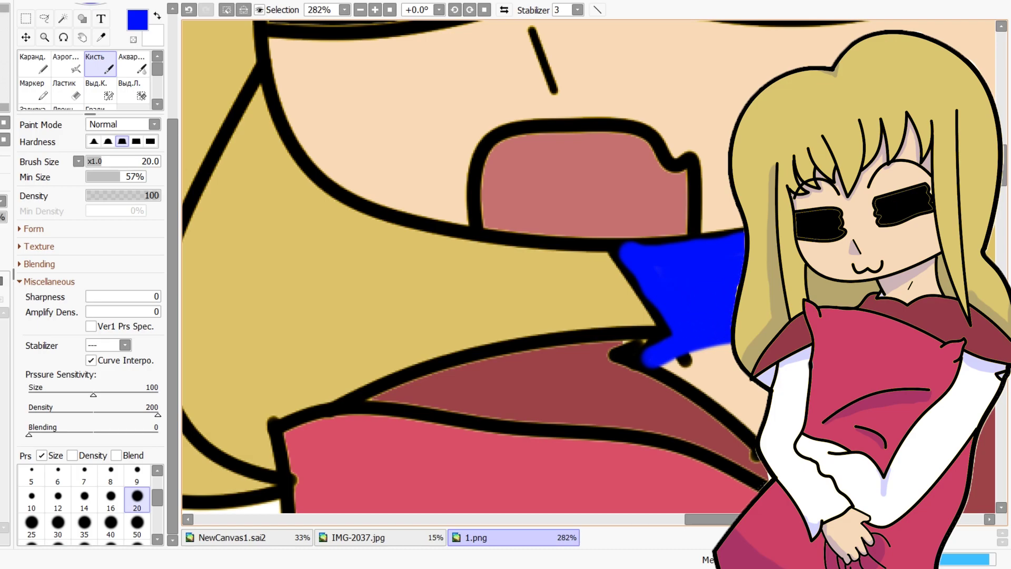
# Fill the small white pointed area beside the second character's raised hand with blue shadow
pyautogui.scroll(-2, 684, 215)
pyautogui.scroll(1, 685, 216)
pyautogui.scroll(-1, 684, 216)
pyautogui.scroll(-1, 662, 236)
pyautogui.scroll(4, 662, 236)
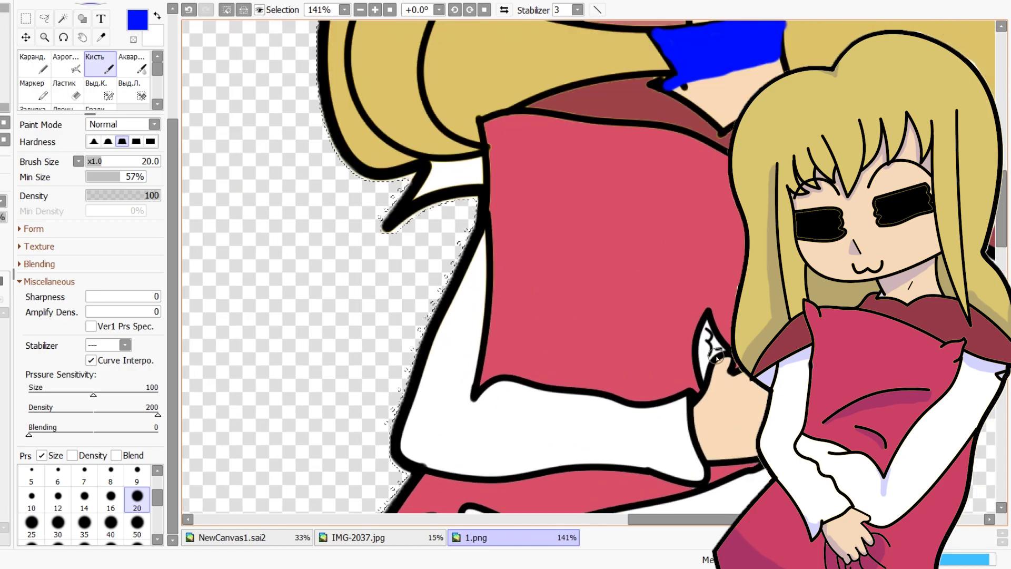
pyautogui.moveTo(662, 236)
pyautogui.mouseDown()
pyautogui.moveTo(667, 408)
pyautogui.moveTo(692, 354)
pyautogui.moveTo(702, 290)
pyautogui.mouseUp()
# Paint blue shadow on the second character's forehead along the large central bang and under the small lock to its right
pyautogui.scroll(-7, 704, 293)
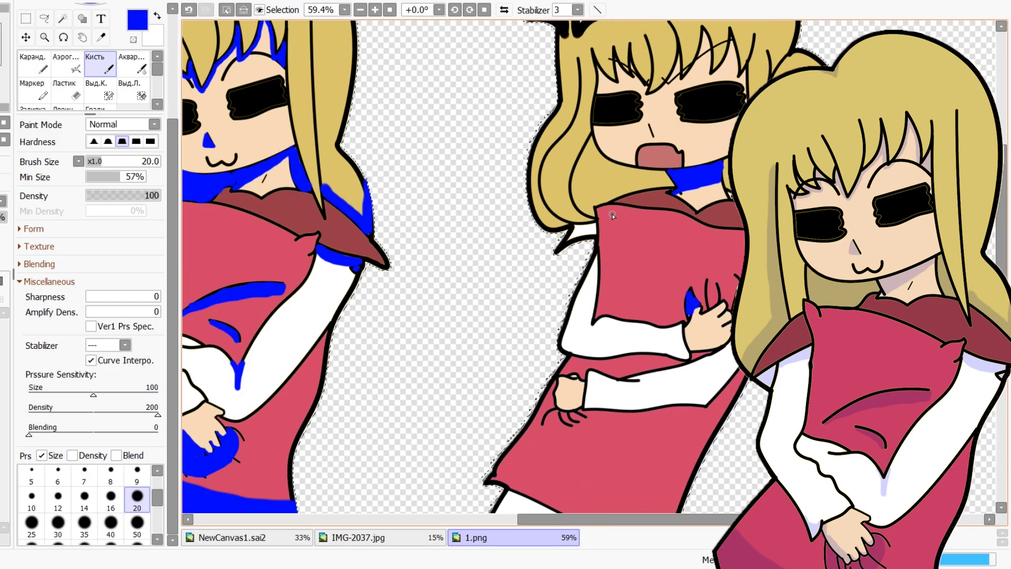
pyautogui.scroll(2, 560, 207)
pyautogui.scroll(-4, 559, 207)
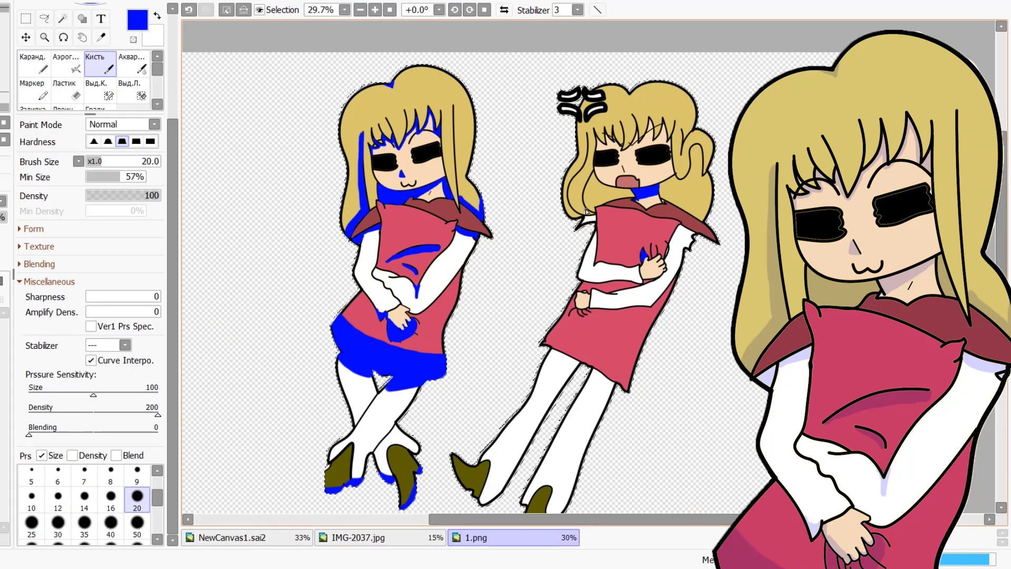
pyautogui.scroll(2, 617, 158)
pyautogui.scroll(7, 617, 157)
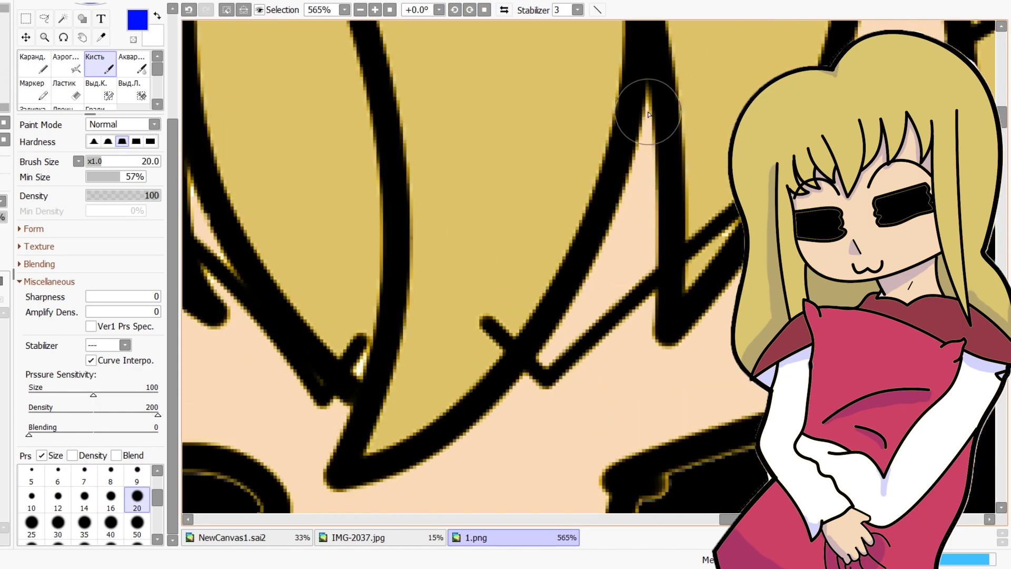
pyautogui.moveTo(623, 277)
pyautogui.mouseDown()
pyautogui.moveTo(493, 434)
pyautogui.moveTo(416, 483)
pyautogui.moveTo(342, 509)
pyautogui.moveTo(331, 445)
pyautogui.moveTo(345, 395)
pyautogui.mouseUp()
pyautogui.scroll(-4, 361, 399)
pyautogui.scroll(5, 444, 439)
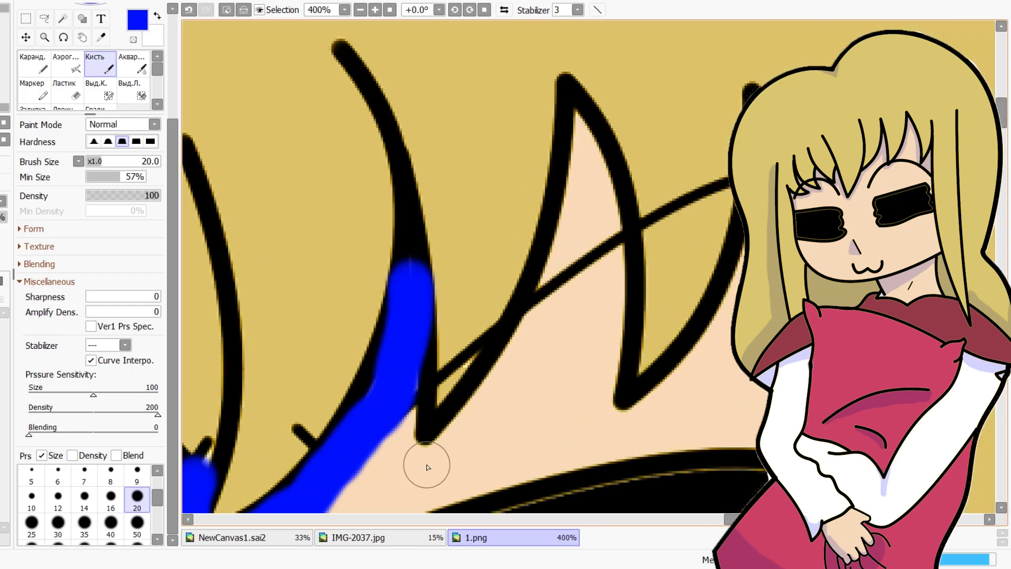
pyautogui.moveTo(379, 342)
pyautogui.mouseDown()
pyautogui.moveTo(384, 424)
pyautogui.moveTo(459, 494)
pyautogui.moveTo(623, 313)
pyautogui.moveTo(645, 304)
pyautogui.mouseUp()
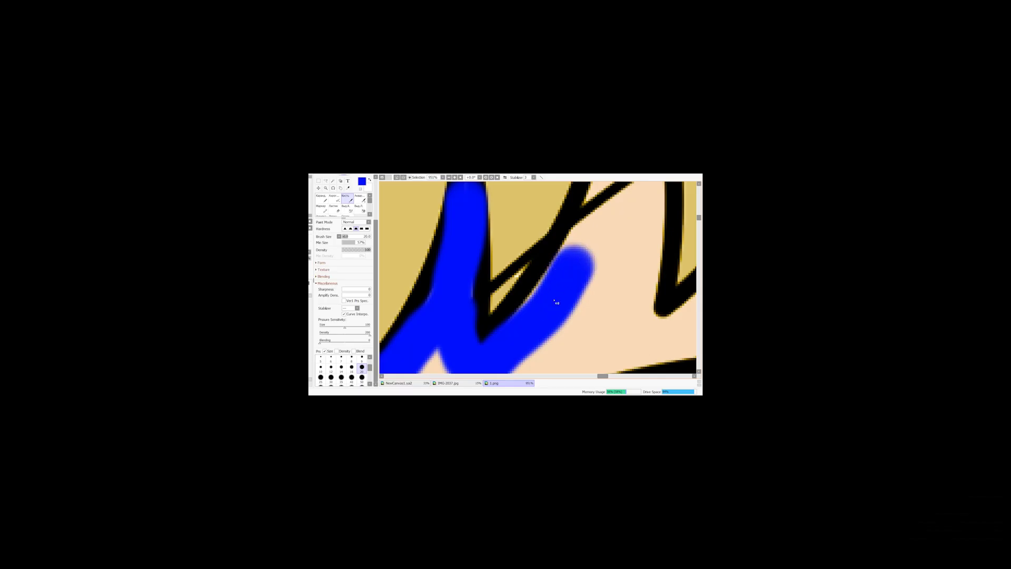
pyautogui.hotkey('ctrl', 'z')
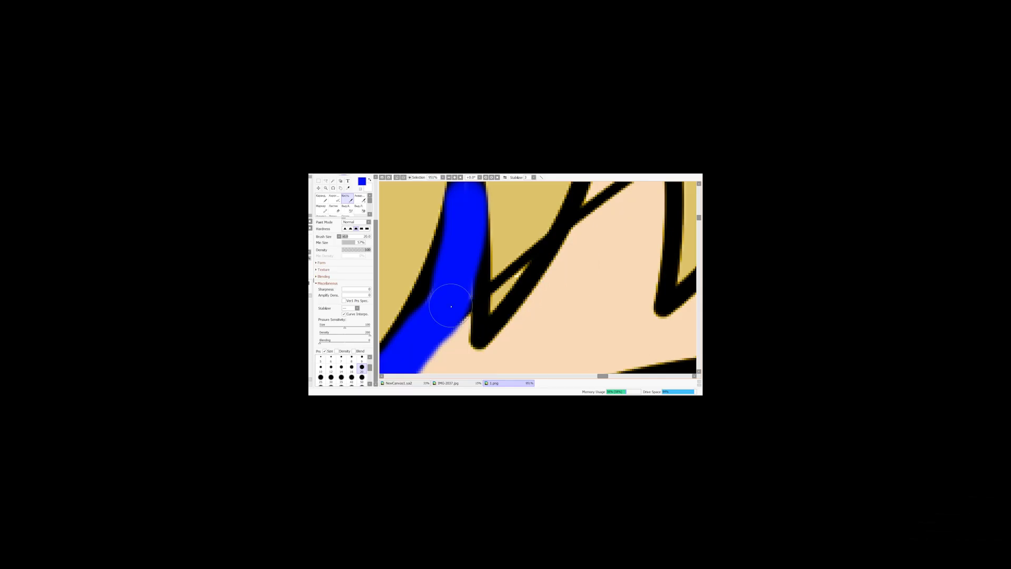
pyautogui.moveTo(459, 315)
pyautogui.mouseDown()
pyautogui.moveTo(486, 351)
pyautogui.moveTo(500, 345)
pyautogui.moveTo(589, 217)
pyautogui.mouseUp()
# Fill the tall pointed gap in the second character's bangs with blue and continue the shadow under the neighbouring lock
pyautogui.scroll(-5, 588, 217)
pyautogui.scroll(4, 552, 209)
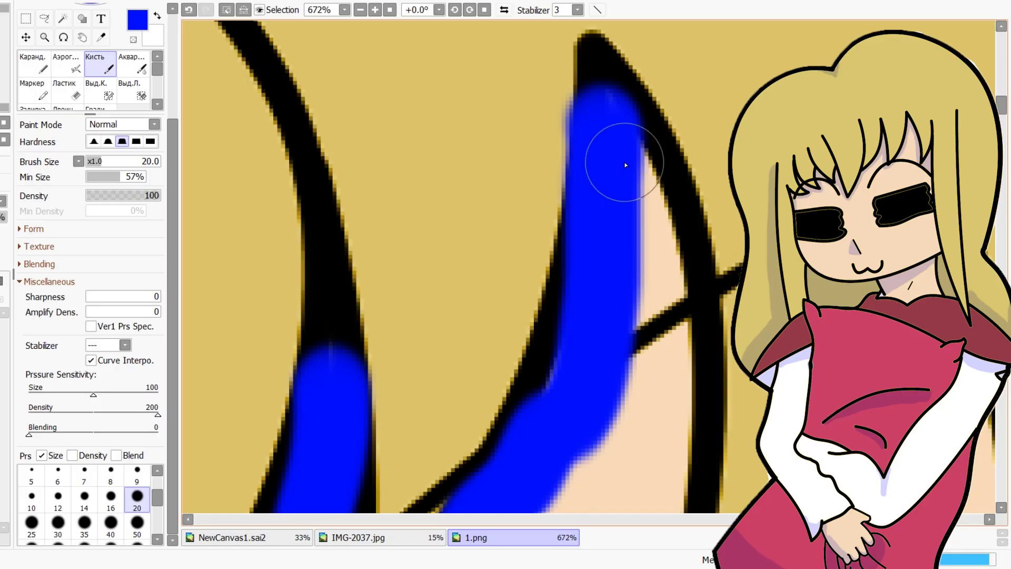
pyautogui.moveTo(625, 163)
pyautogui.mouseDown()
pyautogui.moveTo(656, 302)
pyautogui.moveTo(661, 406)
pyautogui.mouseUp()
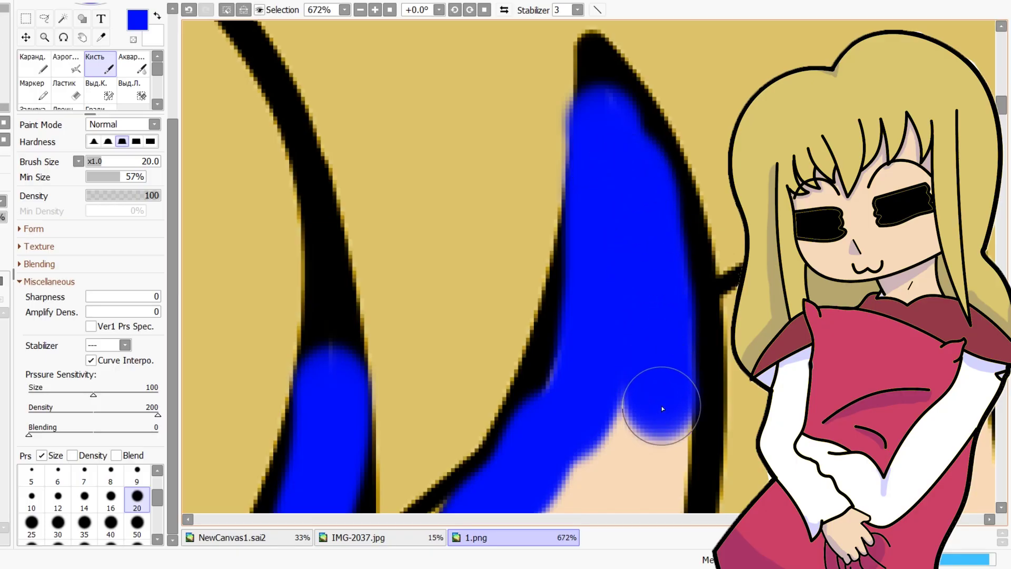
pyautogui.scroll(-4, 734, 377)
pyautogui.scroll(4, 733, 377)
pyautogui.moveTo(554, 200)
pyautogui.mouseDown()
pyautogui.moveTo(552, 358)
pyautogui.moveTo(583, 364)
pyautogui.moveTo(625, 350)
pyautogui.moveTo(681, 290)
pyautogui.mouseUp()
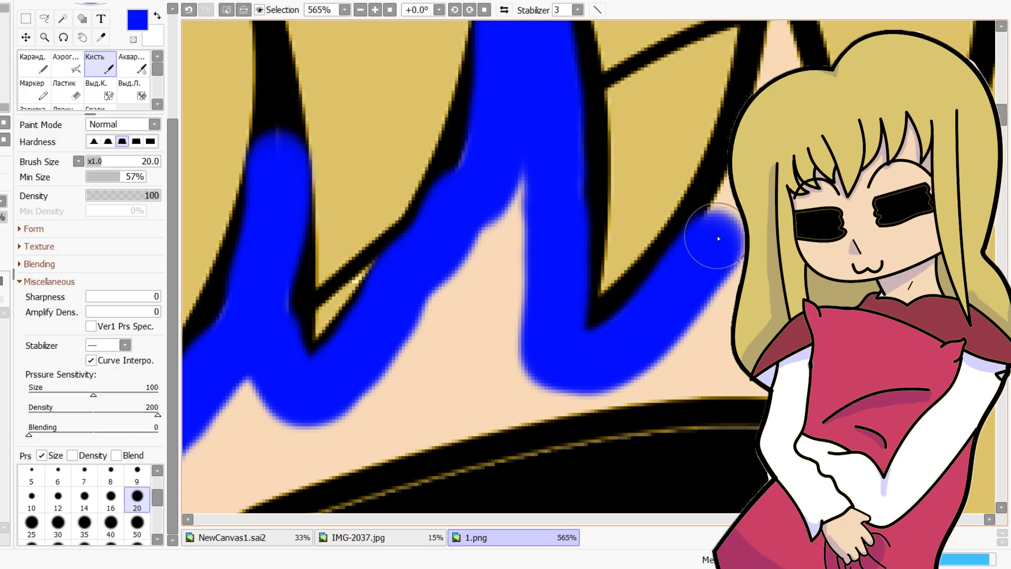
# Paint blue shadow in the narrow gap at the right end of the second character's bangs
pyautogui.scroll(-2, 725, 231)
pyautogui.scroll(3, 726, 232)
pyautogui.moveTo(740, 50); pyautogui.dragTo(698, 343)
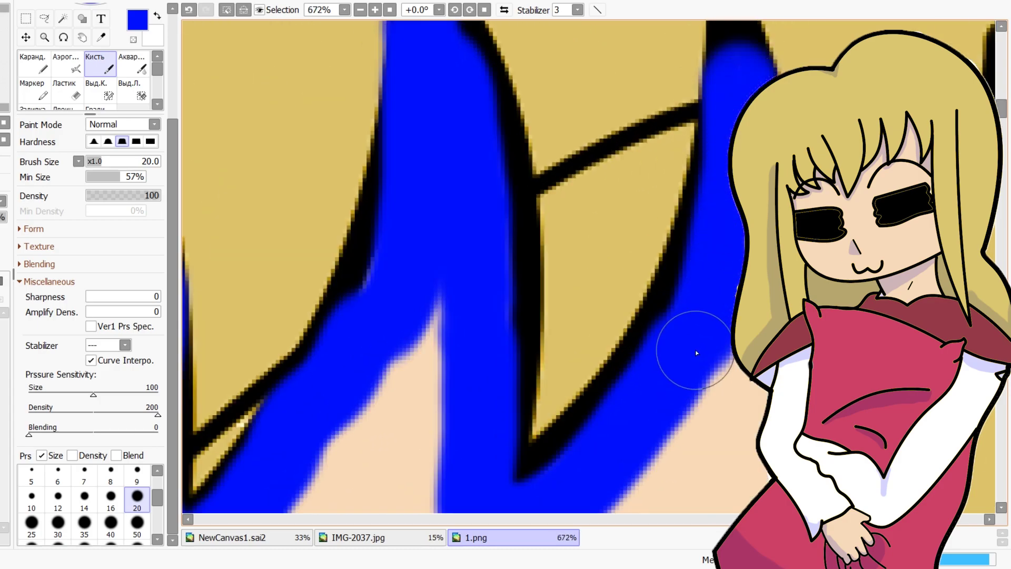
pyautogui.scroll(-2, 700, 343)
pyautogui.scroll(2, 730, 273)
pyautogui.moveTo(711, 97); pyautogui.dragTo(700, 198)
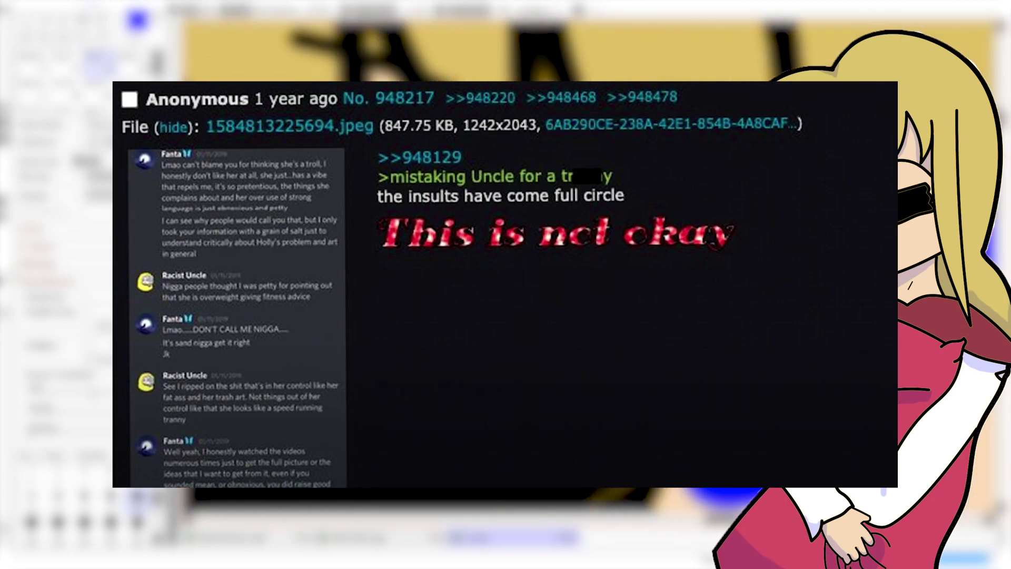
# Paint a zigzag blue shadow beneath the left locks of the second character's bangs, reaching into the gaps between them
pyautogui.moveTo(600, 252); pyautogui.dragTo(694, 339)
pyautogui.moveTo(516, 243)
pyautogui.mouseDown()
pyautogui.moveTo(415, 168)
pyautogui.moveTo(396, 135)
pyautogui.moveTo(395, 107)
pyautogui.mouseUp()
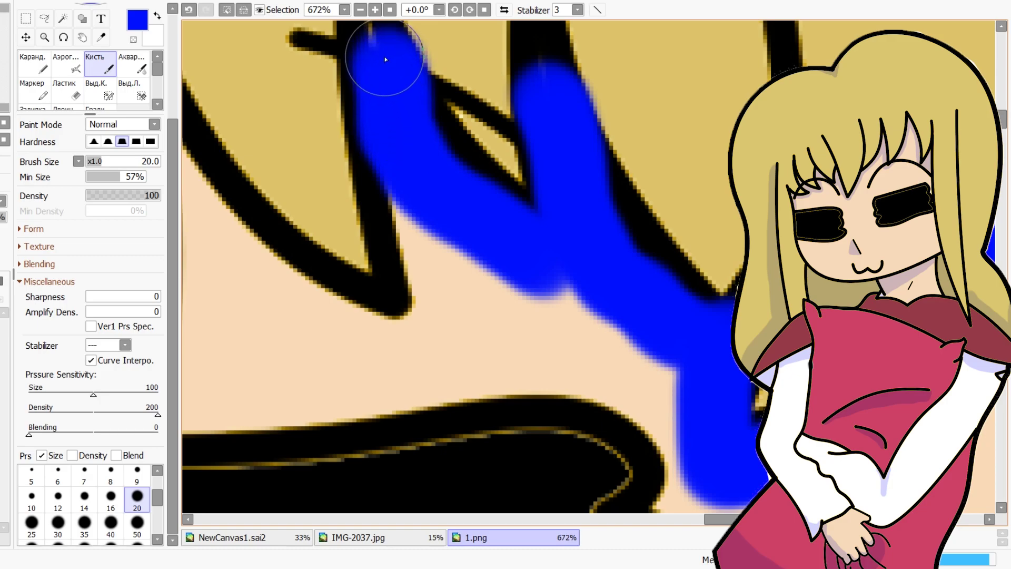
pyautogui.moveTo(444, 341)
pyautogui.mouseDown()
pyautogui.moveTo(306, 310)
pyautogui.moveTo(242, 256)
pyautogui.moveTo(210, 196)
pyautogui.mouseUp()
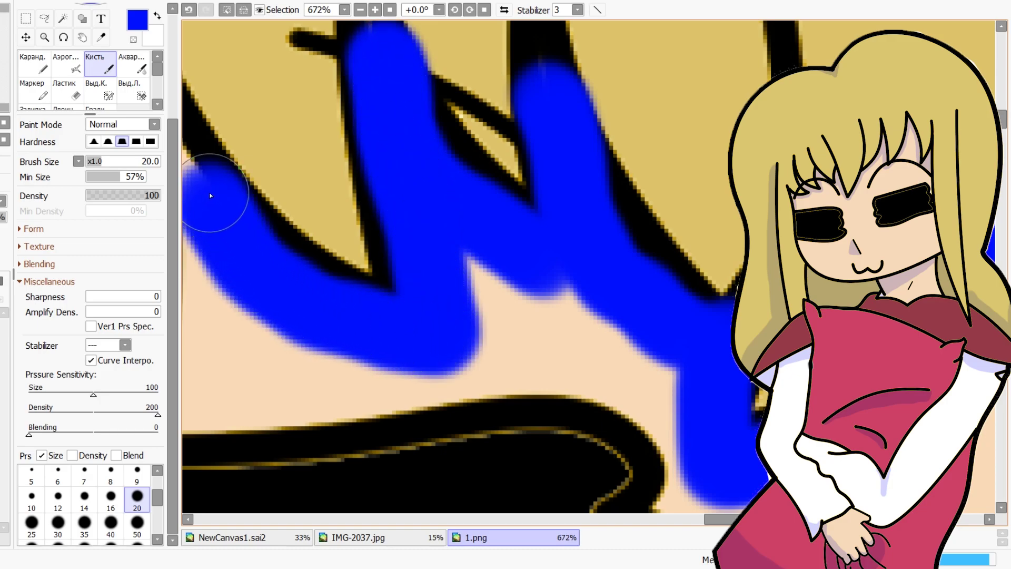
pyautogui.scroll(-3, 323, 169)
pyautogui.scroll(4, 270, 214)
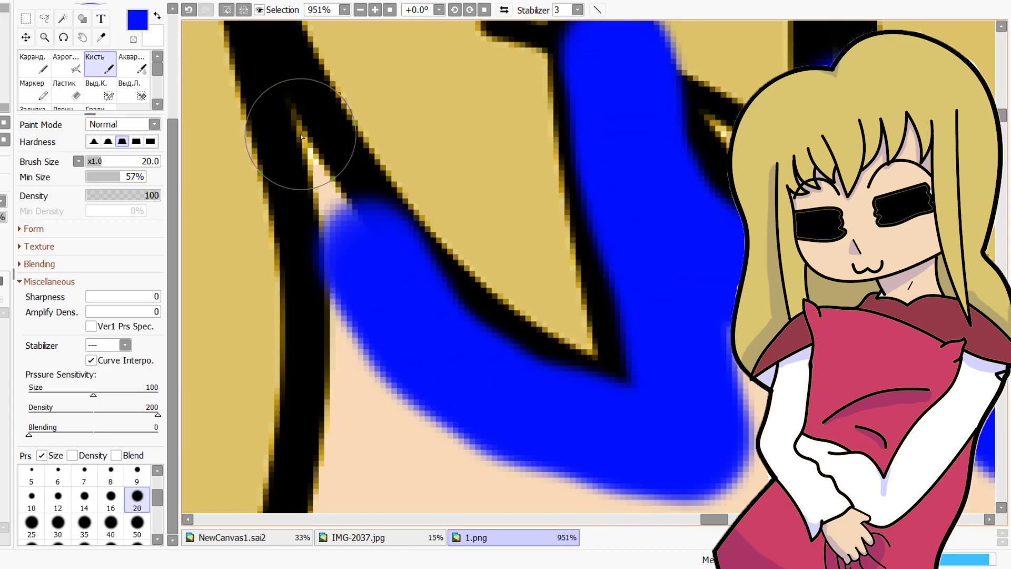
pyautogui.moveTo(305, 131); pyautogui.dragTo(338, 219)
# Paint a blue shadow along the second character's left cheek and jawline, from below the eye to the mouth
pyautogui.scroll(-8, 391, 174)
pyautogui.scroll(7, 391, 174)
pyautogui.moveTo(361, 150); pyautogui.dragTo(396, 261)
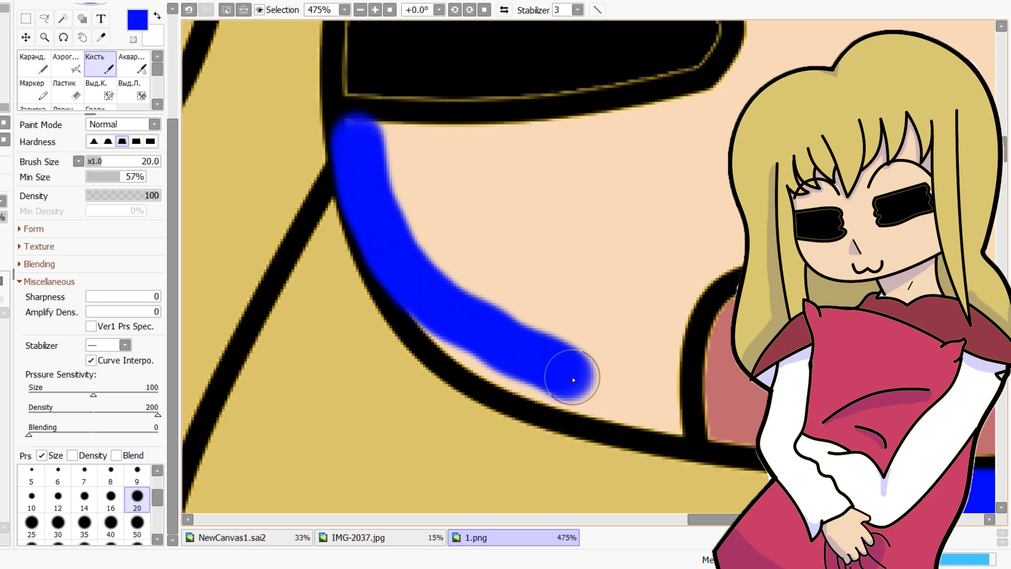
pyautogui.moveTo(666, 398)
pyautogui.mouseDown()
pyautogui.moveTo(679, 418)
pyautogui.moveTo(598, 409)
pyautogui.mouseUp()
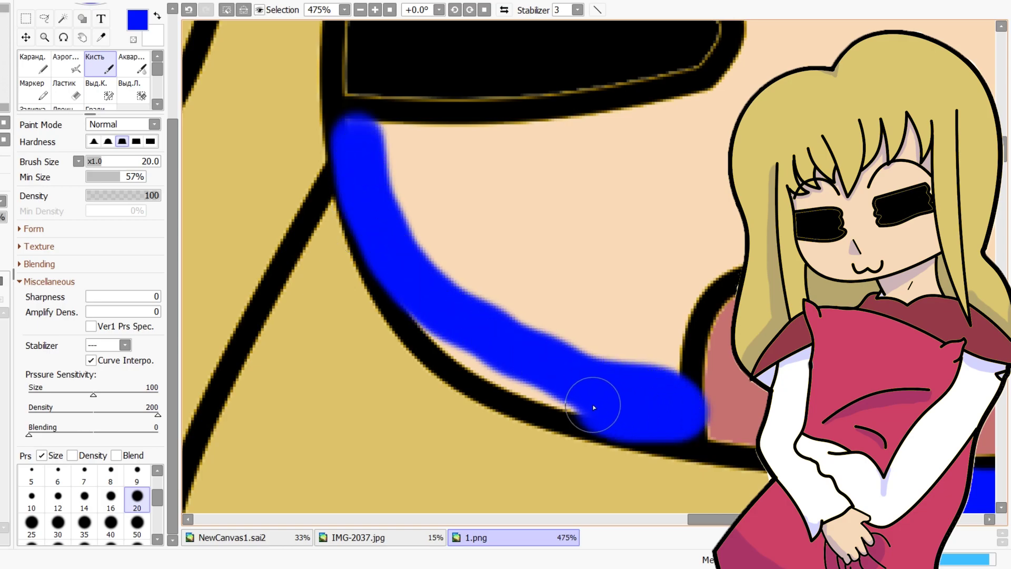
pyautogui.moveTo(498, 370); pyautogui.dragTo(433, 331)
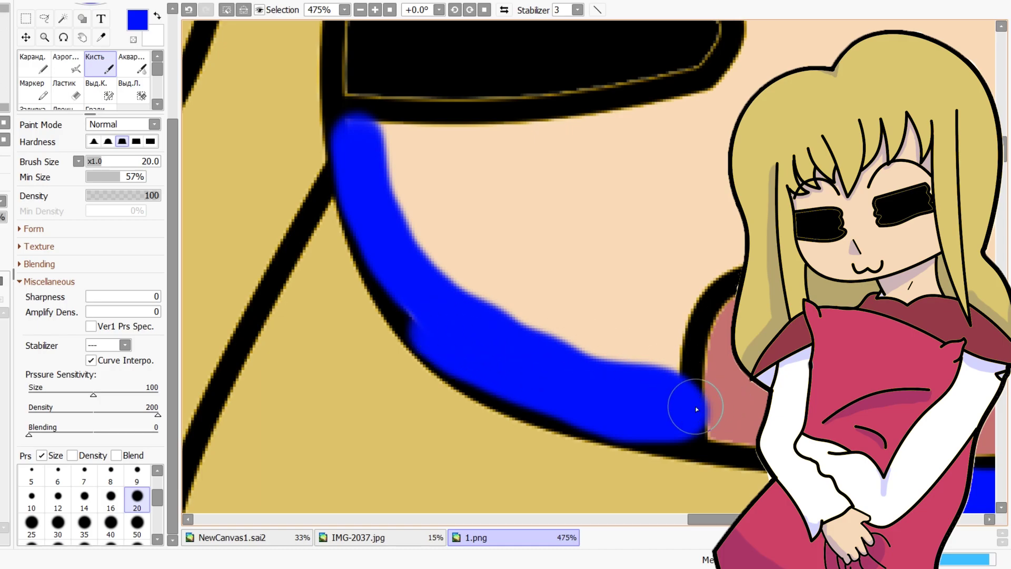
# Paint a blue shadow over the left part of the second character's open mouth
pyautogui.scroll(-3, 697, 408)
pyautogui.scroll(4, 722, 444)
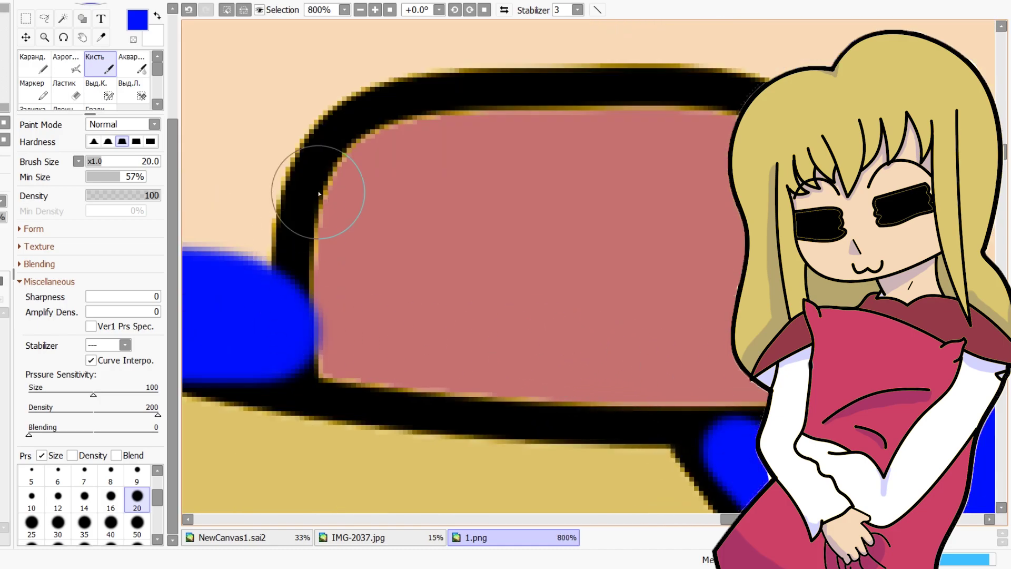
pyautogui.moveTo(466, 110)
pyautogui.mouseDown()
pyautogui.moveTo(441, 283)
pyautogui.moveTo(471, 400)
pyautogui.moveTo(387, 381)
pyautogui.moveTo(369, 367)
pyautogui.moveTo(340, 271)
pyautogui.moveTo(371, 132)
pyautogui.moveTo(395, 306)
pyautogui.mouseUp()
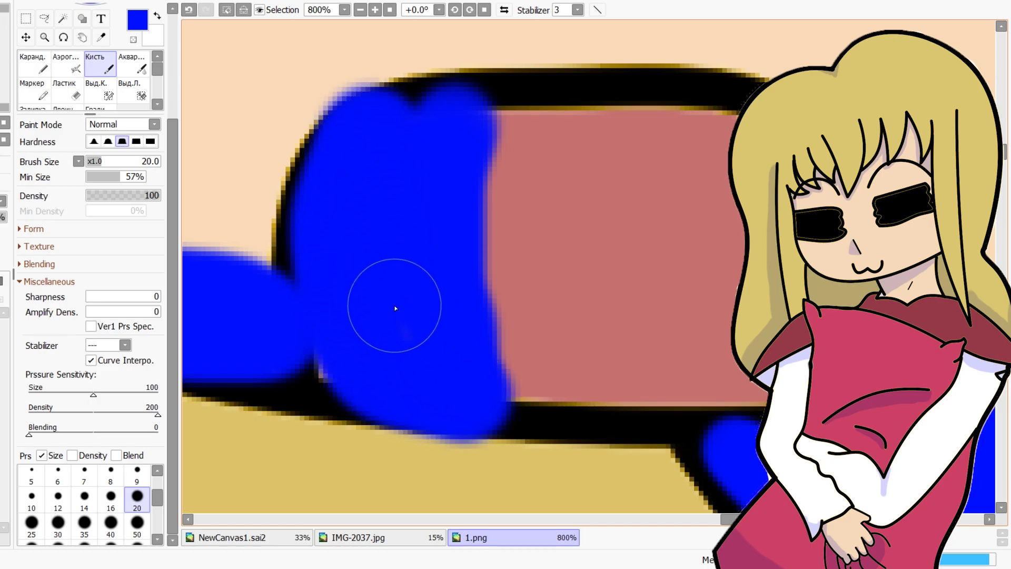
# Paint a curved blue shadow along the inner hair line below the second character's left cheek, down to the pillow's corner
pyautogui.scroll(-7, 463, 195)
pyautogui.scroll(-3, 464, 195)
pyautogui.scroll(6, 446, 287)
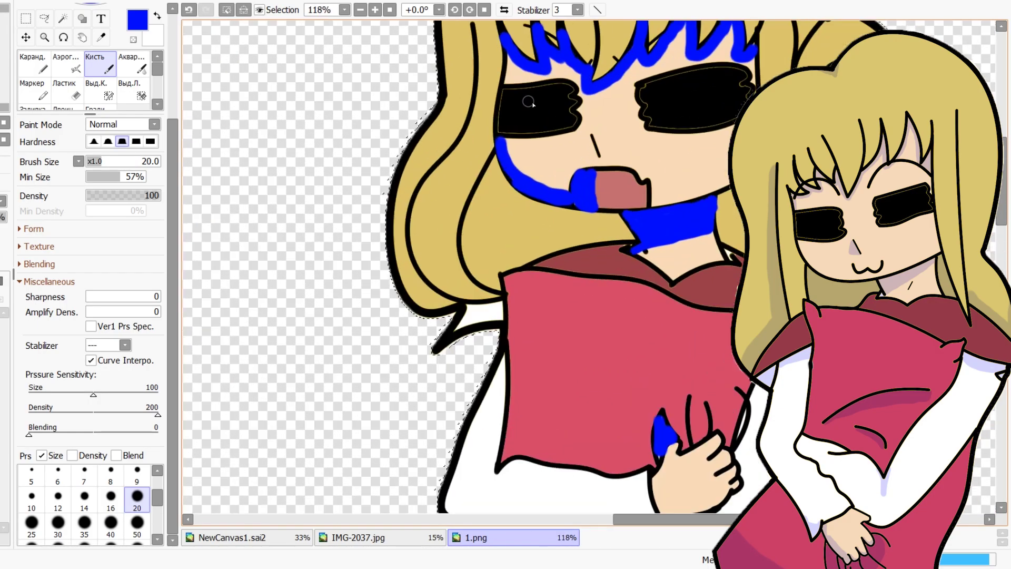
pyautogui.scroll(1, 480, 469)
pyautogui.scroll(3, 453, 413)
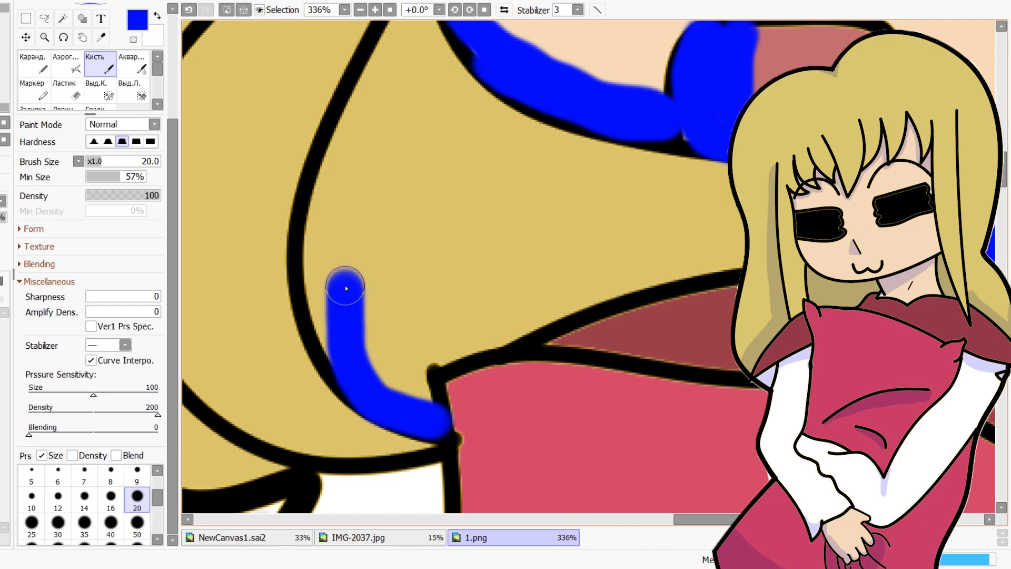
pyautogui.moveTo(352, 176); pyautogui.dragTo(360, 104)
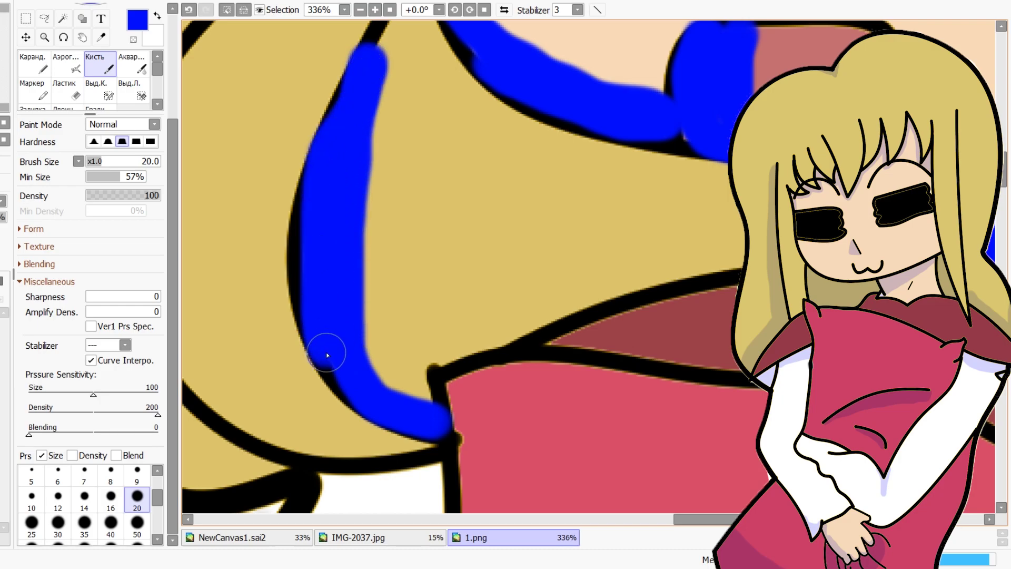
pyautogui.scroll(-3, 327, 355)
pyautogui.scroll(6, 436, 124)
pyautogui.moveTo(396, 146)
pyautogui.mouseDown()
pyautogui.moveTo(383, 218)
pyautogui.moveTo(327, 300)
pyautogui.mouseUp()
pyautogui.scroll(-5, 476, 284)
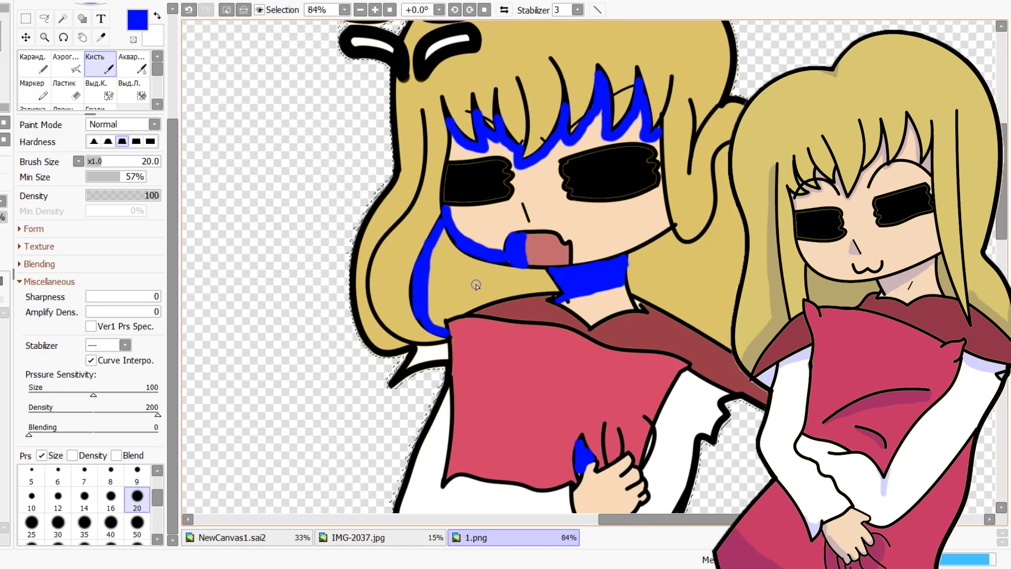
# Fill the area inside the looped lock beside the second character's face with blue shadow
pyautogui.scroll(2, 476, 284)
pyautogui.scroll(-2, 456, 293)
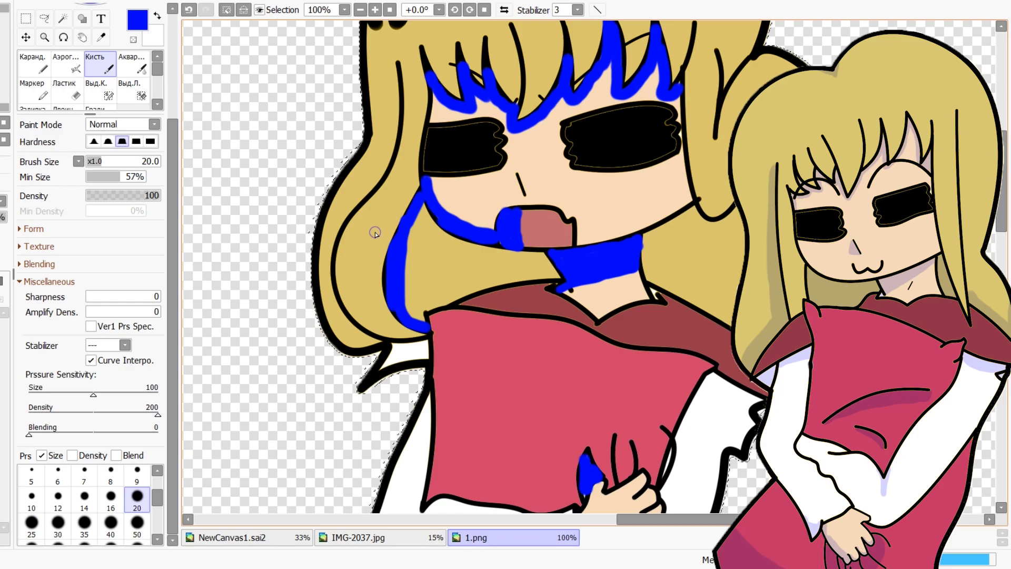
pyautogui.scroll(-1, 470, 193)
pyautogui.scroll(4, 658, 180)
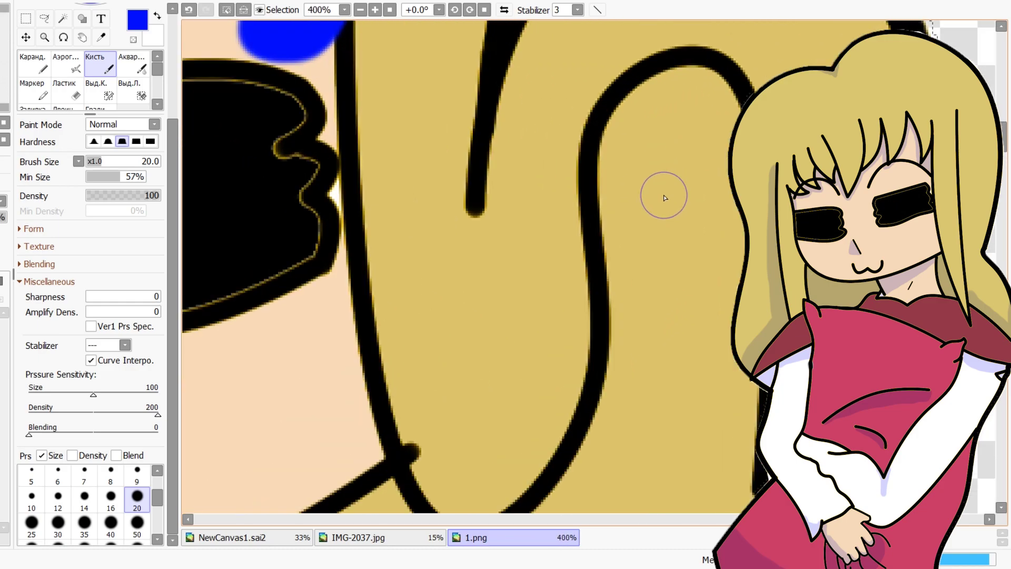
pyautogui.scroll(-1, 642, 279)
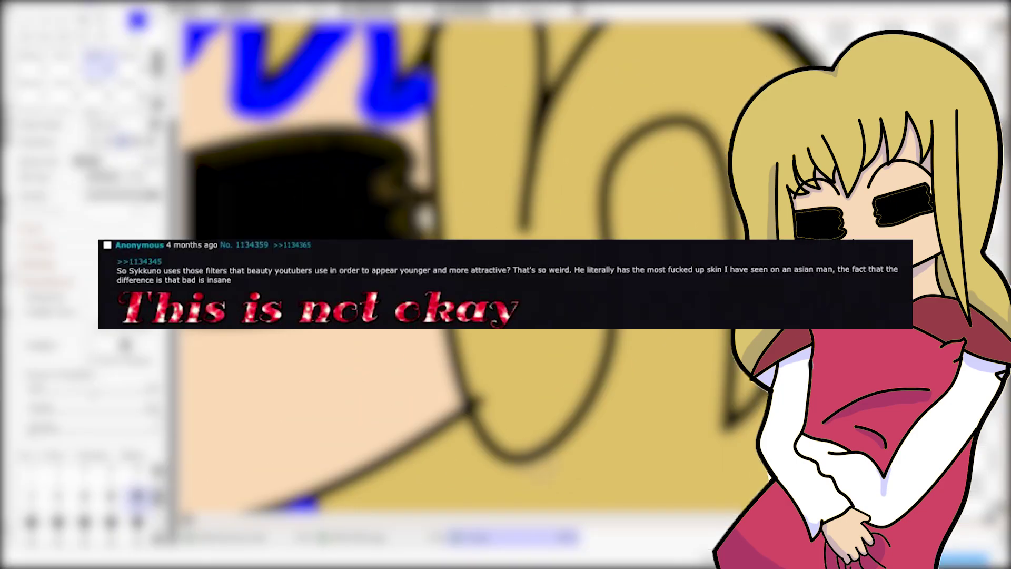
pyautogui.moveTo(582, 427); pyautogui.dragTo(664, 337)
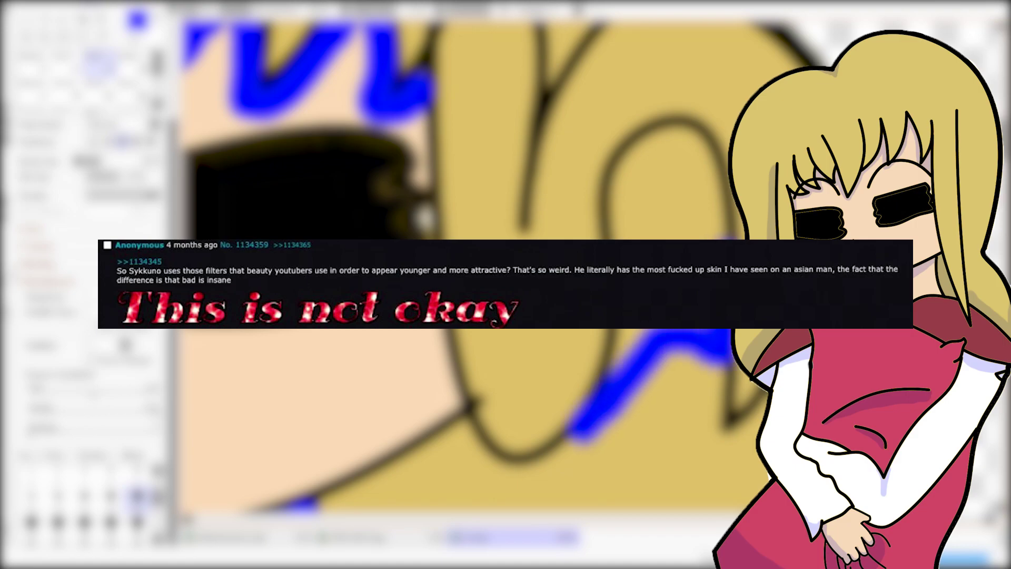
pyautogui.moveTo(687, 129)
pyautogui.mouseDown()
pyautogui.moveTo(635, 158)
pyautogui.moveTo(611, 192)
pyautogui.moveTo(626, 237)
pyautogui.mouseUp()
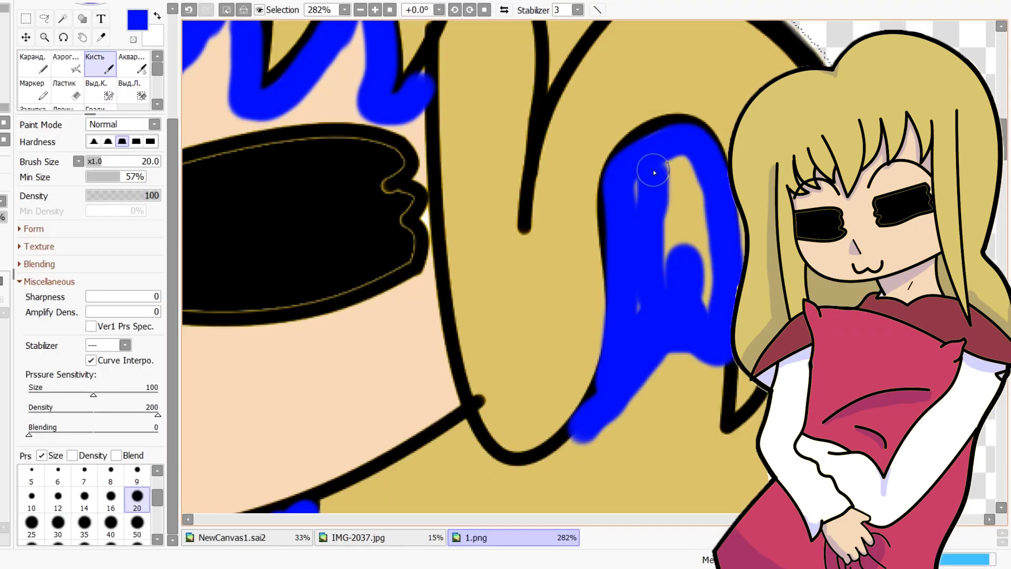
pyautogui.moveTo(685, 242); pyautogui.dragTo(696, 174)
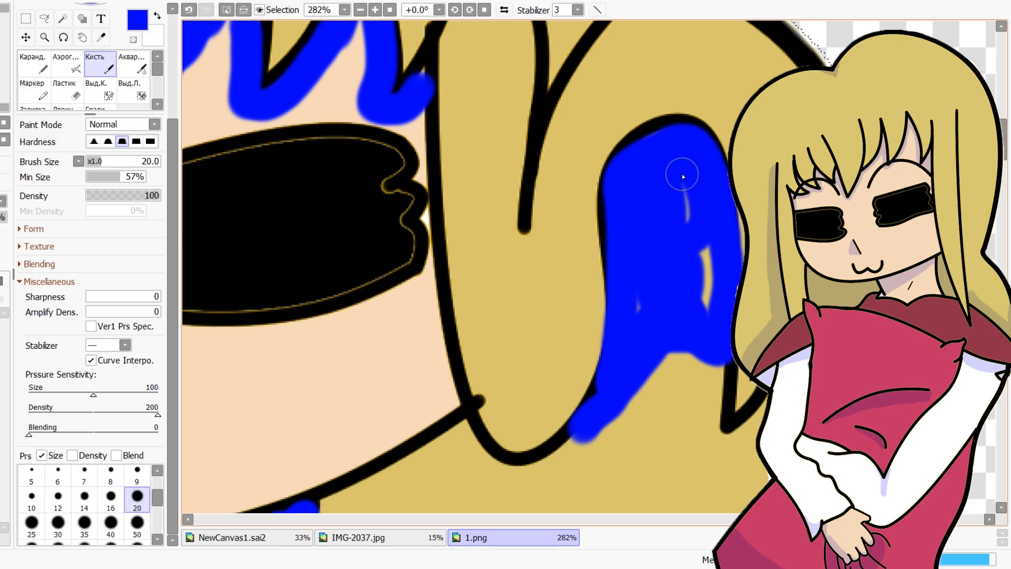
# Paint a small blue shadow in the gap where the second character's looped lock meets the head hair
pyautogui.scroll(-4, 627, 305)
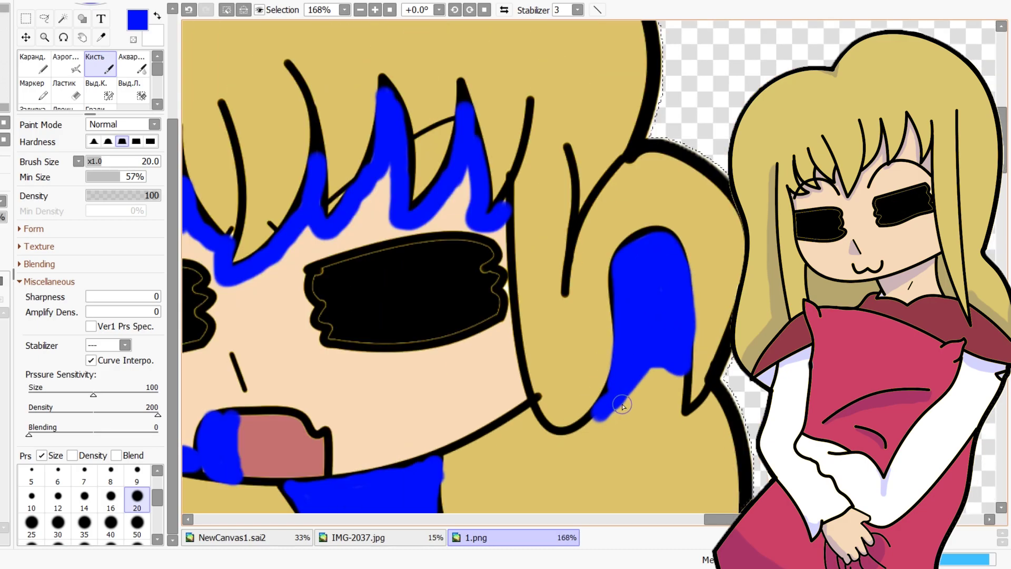
pyautogui.scroll(3, 578, 239)
pyautogui.scroll(5, 578, 240)
pyautogui.moveTo(535, 238)
pyautogui.mouseDown()
pyautogui.moveTo(700, 255)
pyautogui.moveTo(566, 382)
pyautogui.moveTo(558, 453)
pyautogui.moveTo(577, 282)
pyautogui.mouseUp()
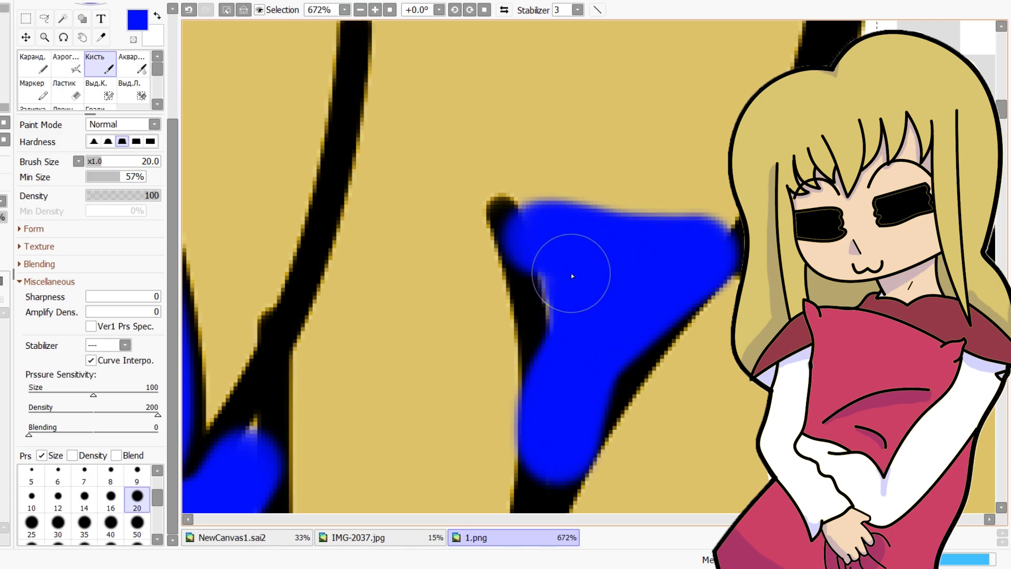
pyautogui.scroll(-12, 561, 336)
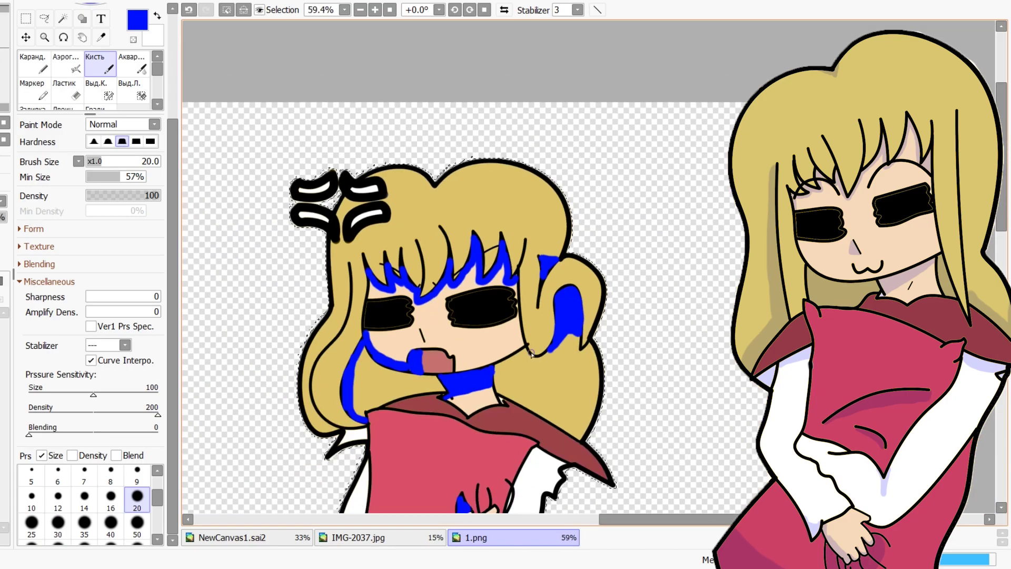
pyautogui.scroll(-2, 359, 295)
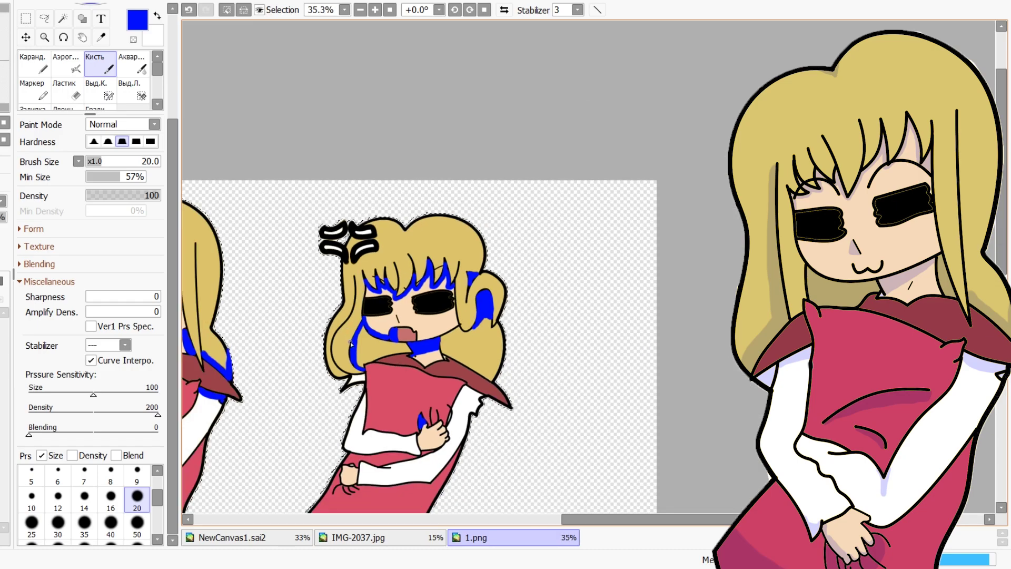
# Paint a blue shadow over the lower curve of the second character's outer left lock, between the outline and inner hair line
pyautogui.scroll(11, 359, 354)
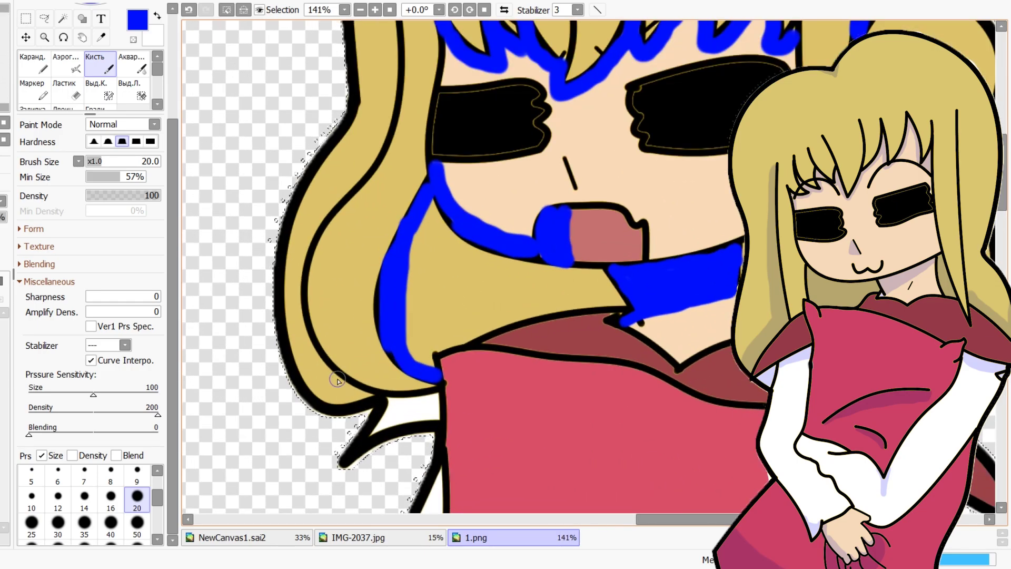
pyautogui.scroll(4, 289, 364)
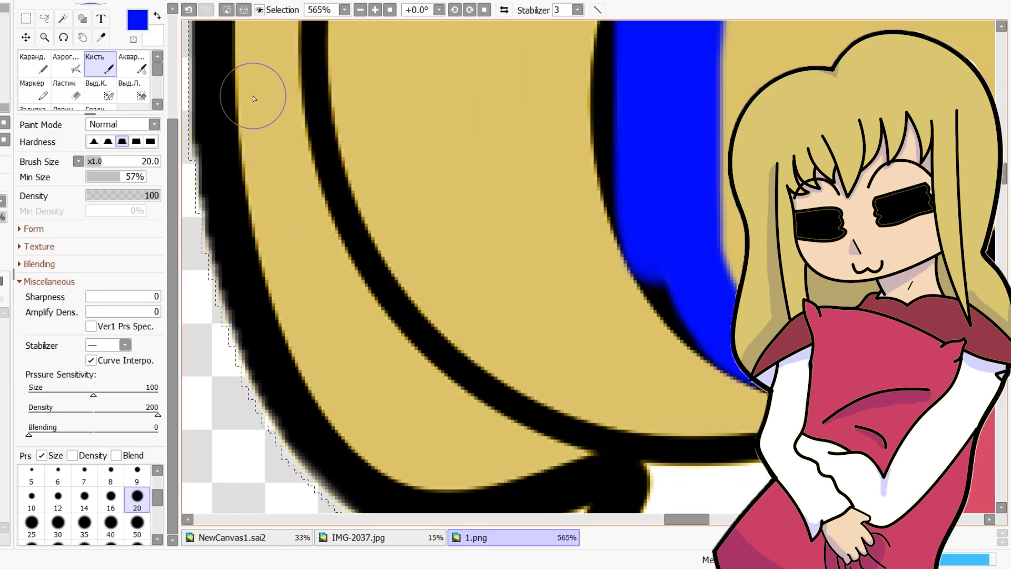
pyautogui.moveTo(271, 44)
pyautogui.mouseDown()
pyautogui.moveTo(273, 222)
pyautogui.moveTo(291, 294)
pyautogui.mouseUp()
pyautogui.moveTo(362, 412)
pyautogui.mouseDown()
pyautogui.moveTo(436, 465)
pyautogui.moveTo(574, 461)
pyautogui.moveTo(374, 398)
pyautogui.moveTo(311, 269)
pyautogui.mouseUp()
pyautogui.moveTo(290, 164)
pyautogui.mouseDown()
pyautogui.moveTo(339, 297)
pyautogui.moveTo(472, 402)
pyautogui.mouseUp()
pyautogui.scroll(-2, 546, 390)
pyautogui.scroll(-3, 546, 390)
pyautogui.scroll(6, 529, 326)
pyautogui.moveTo(518, 199)
pyautogui.mouseDown()
pyautogui.moveTo(617, 228)
pyautogui.moveTo(551, 445)
pyautogui.moveTo(533, 231)
pyautogui.moveTo(536, 346)
pyautogui.mouseUp()
pyautogui.scroll(-8, 567, 238)
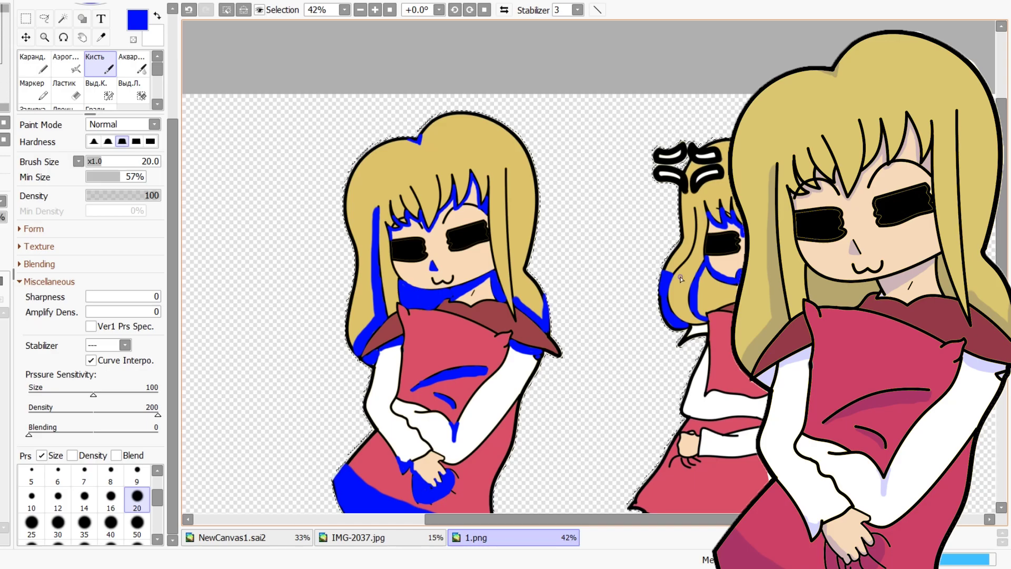
# Extend the outer left lock's blue shadow upward along the hair edge toward the bend in the outline
pyautogui.scroll(4, 679, 279)
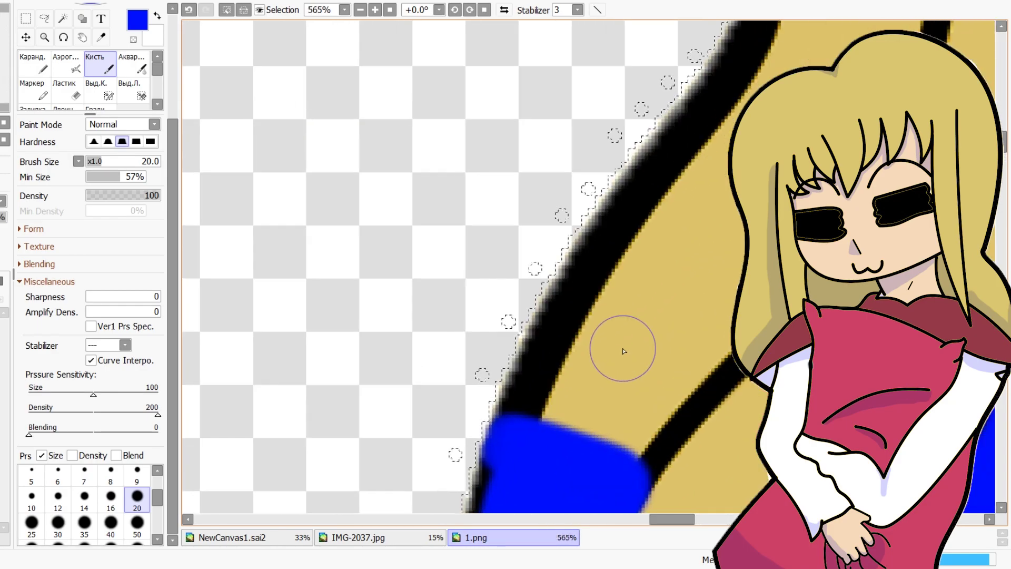
pyautogui.scroll(-11, 624, 351)
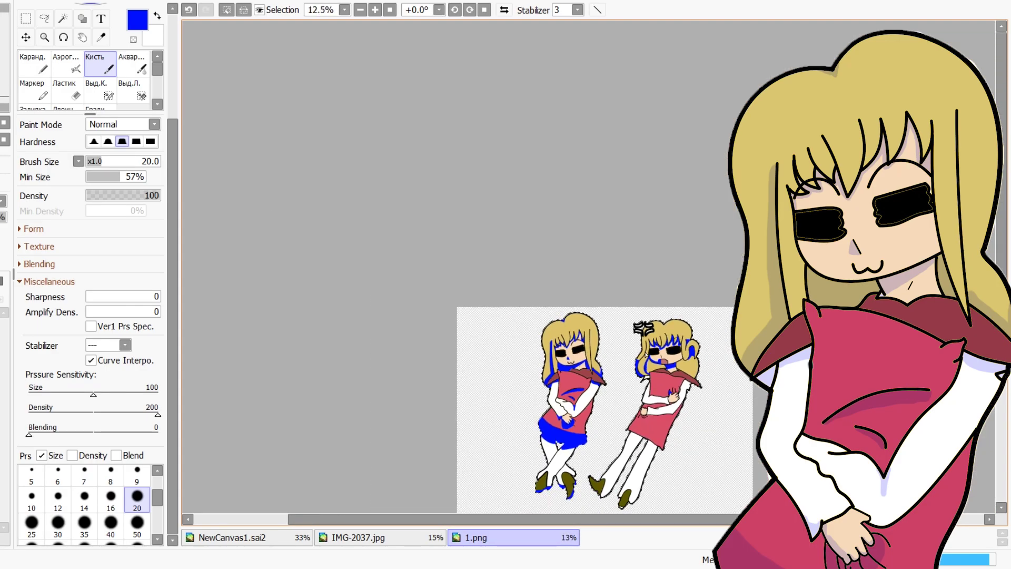
pyautogui.scroll(8, 656, 417)
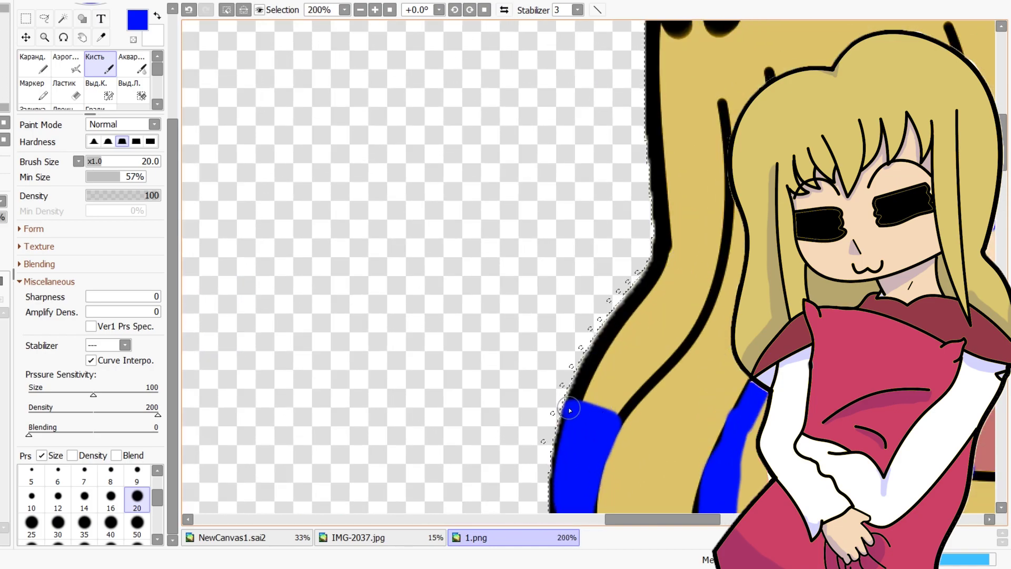
pyautogui.moveTo(569, 406)
pyautogui.mouseDown()
pyautogui.moveTo(628, 367)
pyautogui.moveTo(688, 297)
pyautogui.mouseUp()
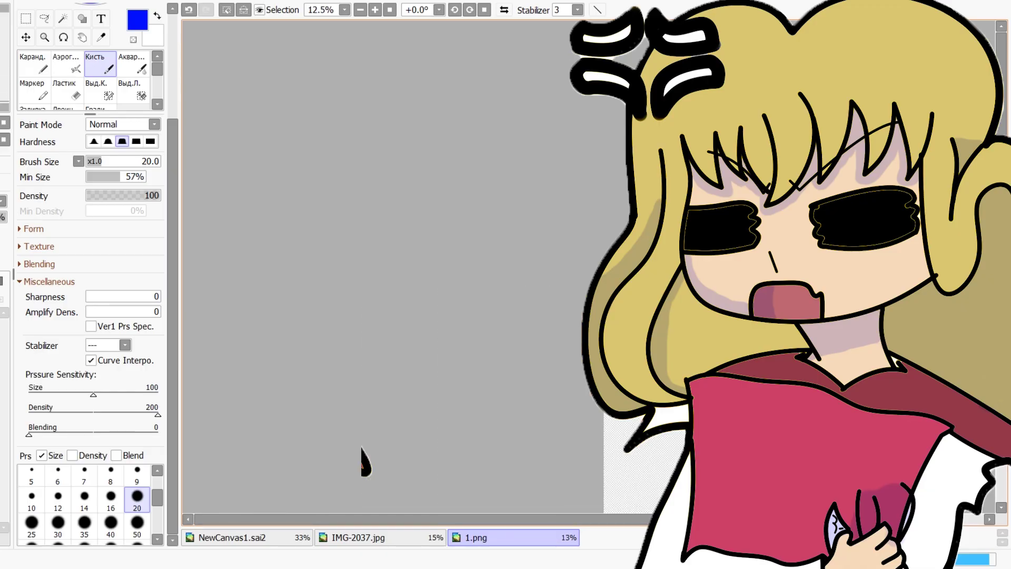
# Outline the second character's back hair between jaw, neck and collar in blue, and fill it using brush size 40
pyautogui.scroll(7, 361, 463)
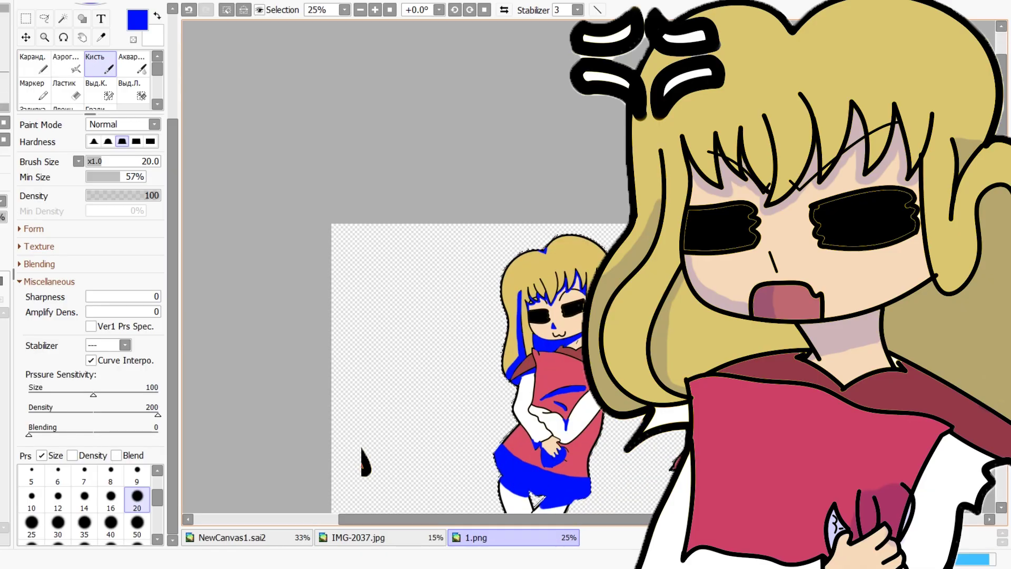
pyautogui.scroll(3, 364, 463)
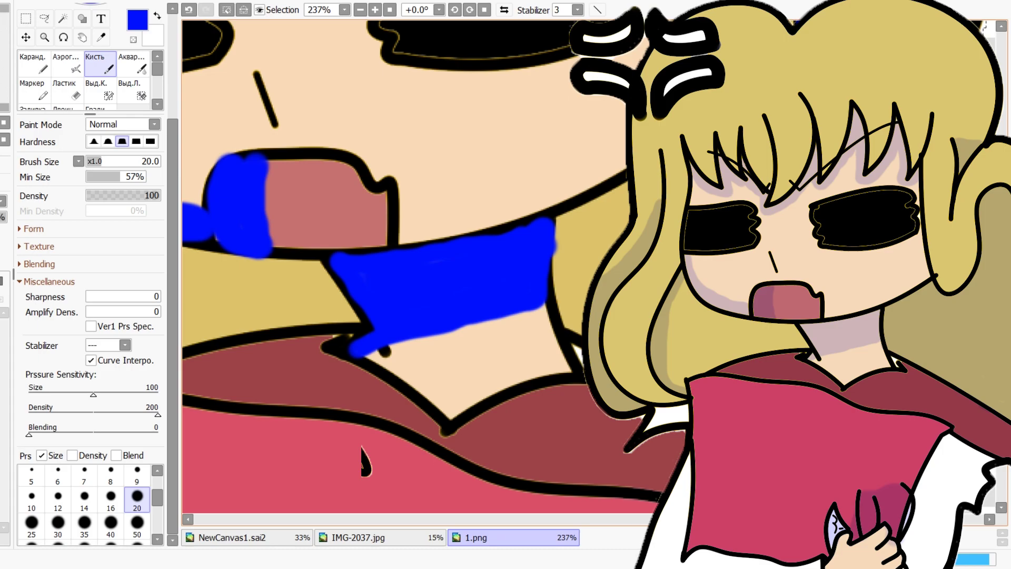
pyautogui.moveTo(618, 198)
pyautogui.mouseDown()
pyautogui.moveTo(567, 225)
pyautogui.moveTo(560, 317)
pyautogui.mouseUp()
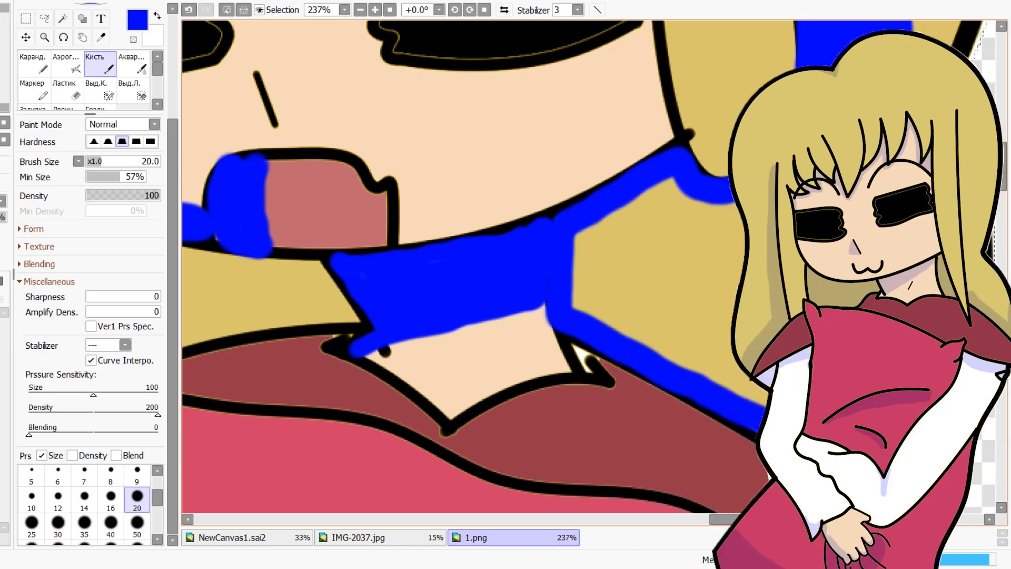
pyautogui.click(108, 528)
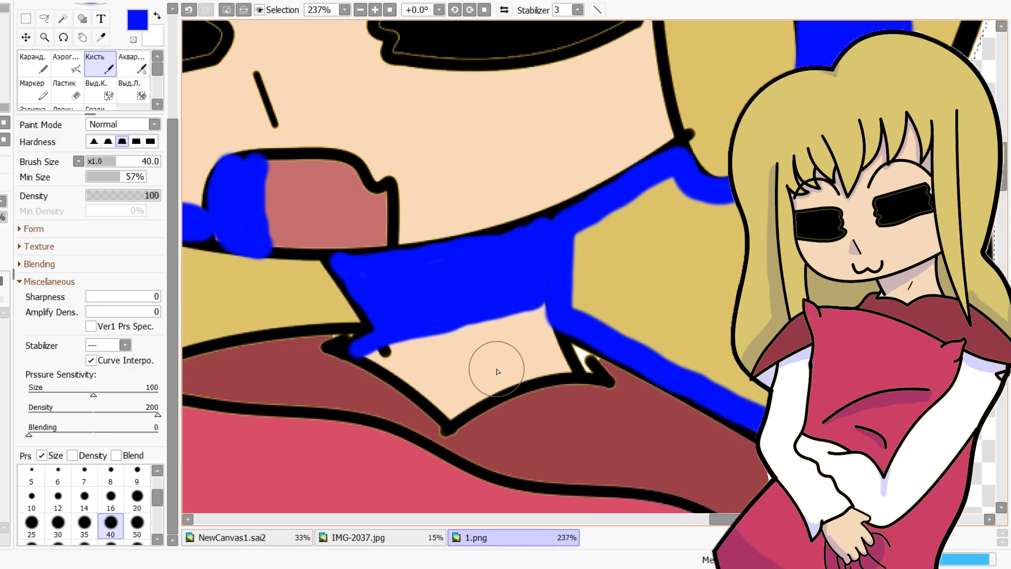
pyautogui.moveTo(589, 261)
pyautogui.mouseDown()
pyautogui.moveTo(590, 320)
pyautogui.moveTo(603, 232)
pyautogui.moveTo(651, 217)
pyautogui.moveTo(671, 197)
pyautogui.mouseUp()
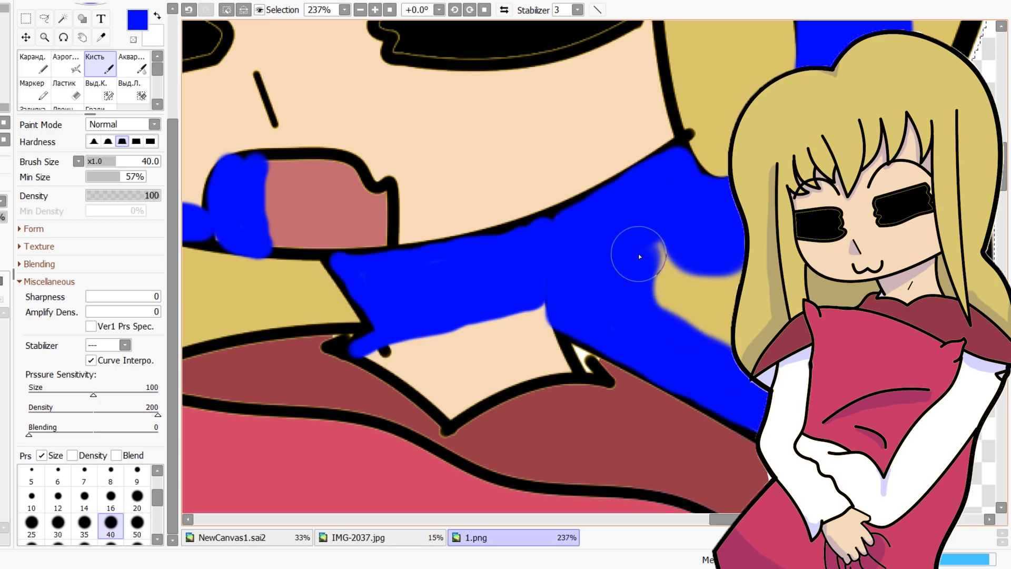
pyautogui.moveTo(687, 264); pyautogui.dragTo(752, 281)
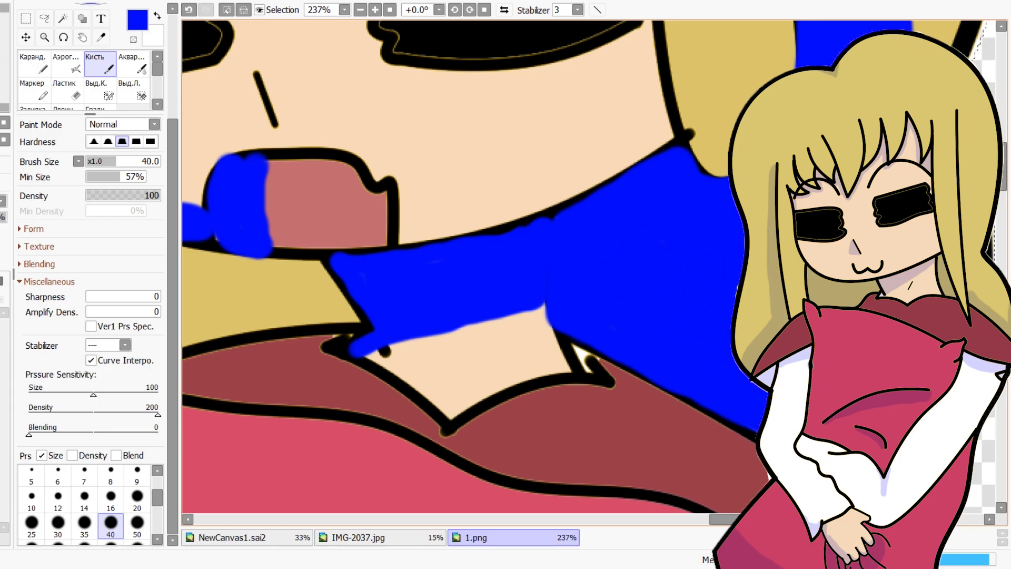
pyautogui.scroll(-5, 588, 273)
pyautogui.scroll(-2, 588, 273)
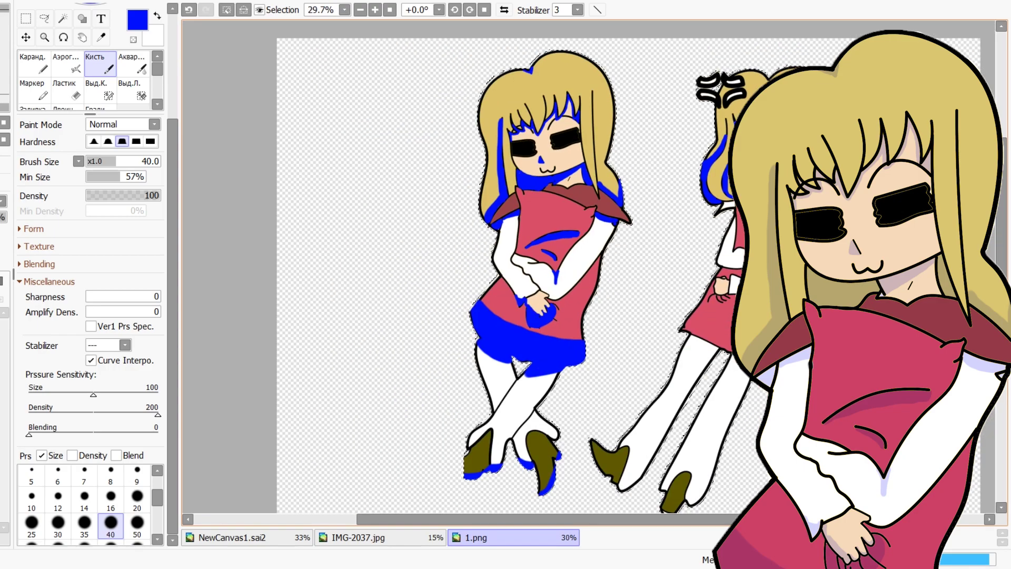
# Paint a blue shadow over the pillow folds just above the second character's upper hand
pyautogui.scroll(6, 722, 130)
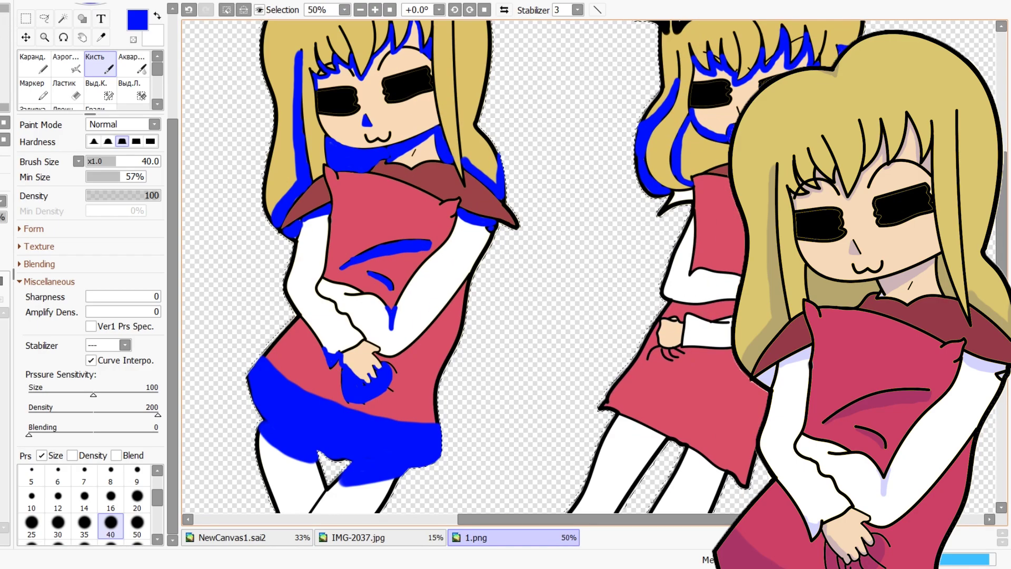
pyautogui.scroll(5, 837, 253)
pyautogui.moveTo(722, 166)
pyautogui.mouseDown()
pyautogui.moveTo(695, 289)
pyautogui.moveTo(713, 286)
pyautogui.moveTo(732, 237)
pyautogui.mouseUp()
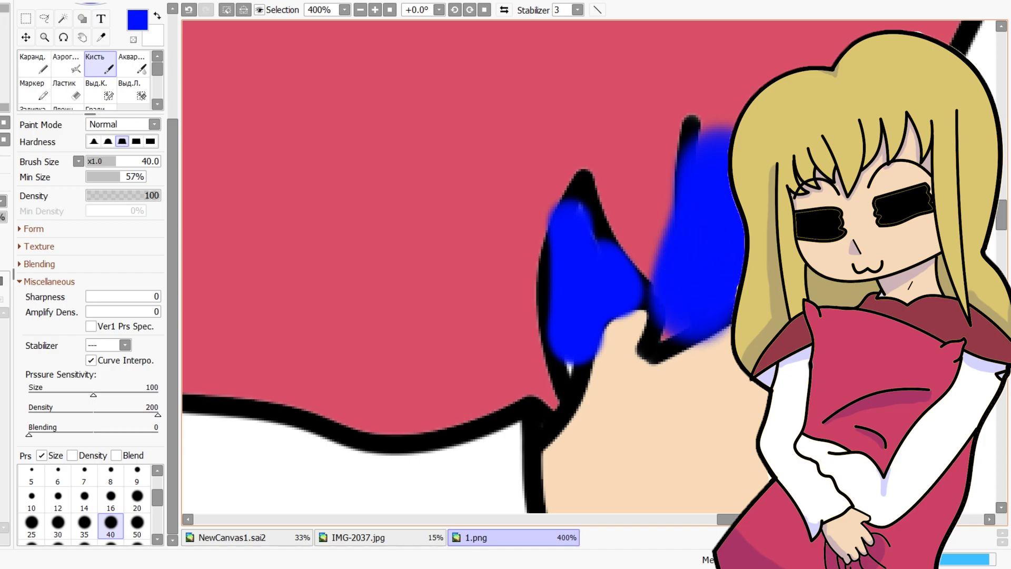
pyautogui.scroll(-5, 709, 166)
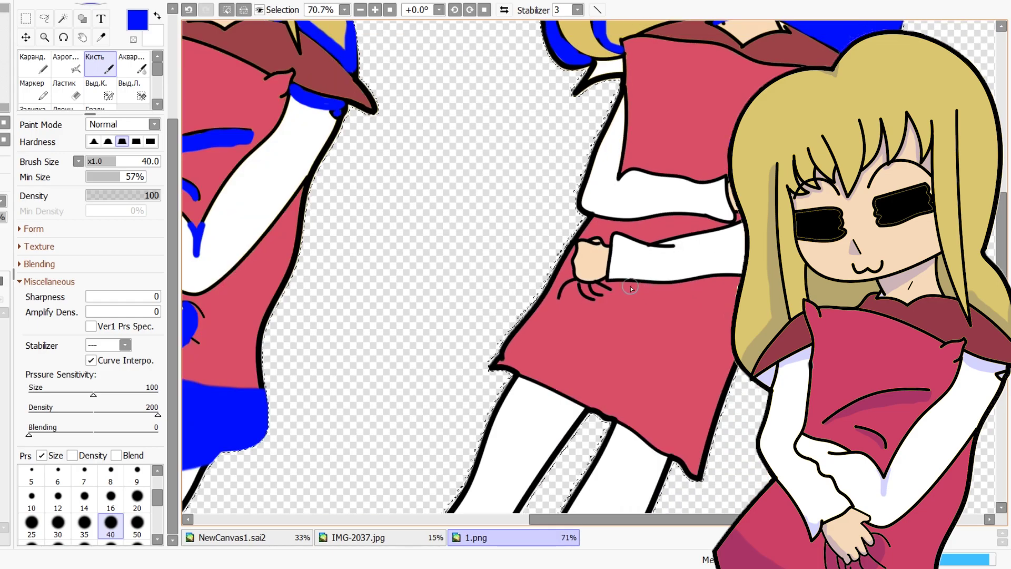
# Paint a wide blue shadow across the dress folds directly beneath the second character's lower fist
pyautogui.scroll(6, 503, 258)
pyautogui.moveTo(377, 292)
pyautogui.mouseDown()
pyautogui.moveTo(550, 307)
pyautogui.moveTo(696, 284)
pyautogui.moveTo(526, 297)
pyautogui.moveTo(458, 272)
pyautogui.mouseUp()
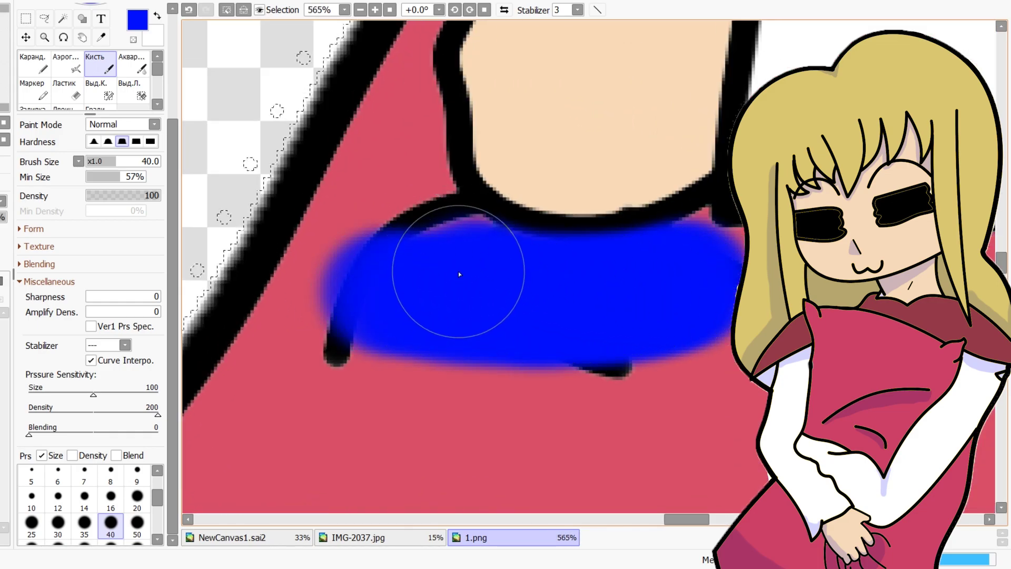
pyautogui.scroll(-3, 458, 273)
# Set the brush size to 14 and paint blue shadows along the lower fist's bottom edge and on its top knuckle
pyautogui.click(84, 497)
pyautogui.scroll(6, 484, 218)
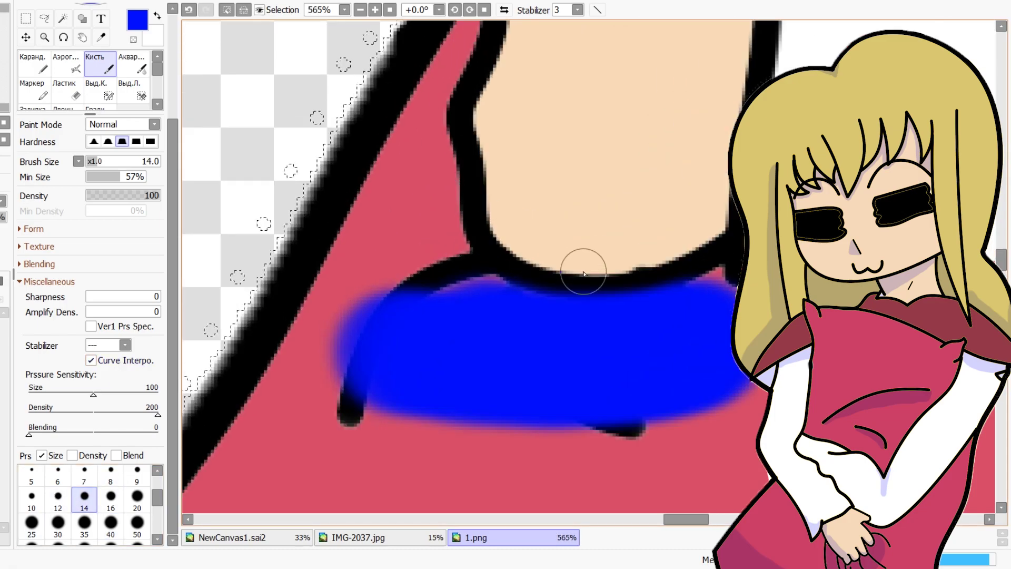
pyautogui.moveTo(402, 157)
pyautogui.mouseDown()
pyautogui.moveTo(500, 259)
pyautogui.moveTo(584, 280)
pyautogui.moveTo(751, 235)
pyautogui.moveTo(699, 223)
pyautogui.moveTo(599, 236)
pyautogui.moveTo(447, 200)
pyautogui.mouseUp()
pyautogui.scroll(-5, 447, 200)
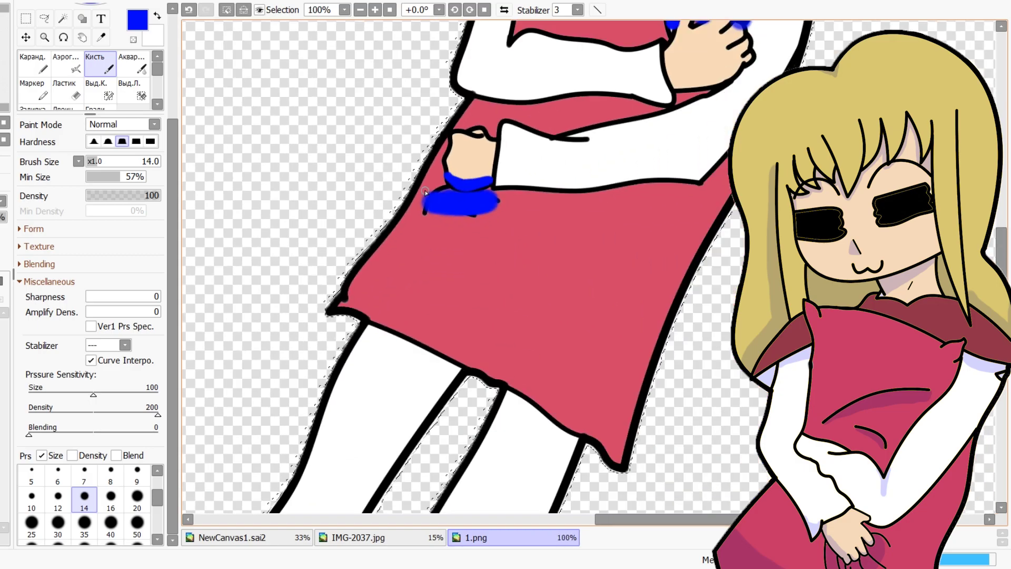
pyautogui.scroll(10, 535, 165)
pyautogui.moveTo(554, 92)
pyautogui.mouseDown()
pyautogui.moveTo(526, 101)
pyautogui.moveTo(606, 101)
pyautogui.mouseUp()
pyautogui.scroll(-6, 605, 136)
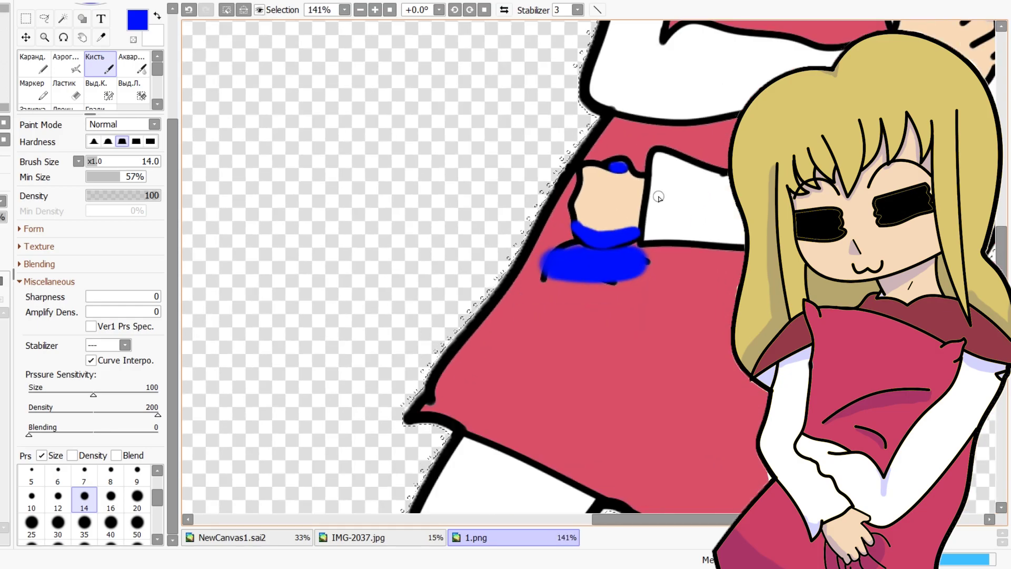
# Paint a short blue shadow along the crease in the second character's lower sleeve
pyautogui.scroll(-1, 660, 195)
pyautogui.scroll(6, 642, 157)
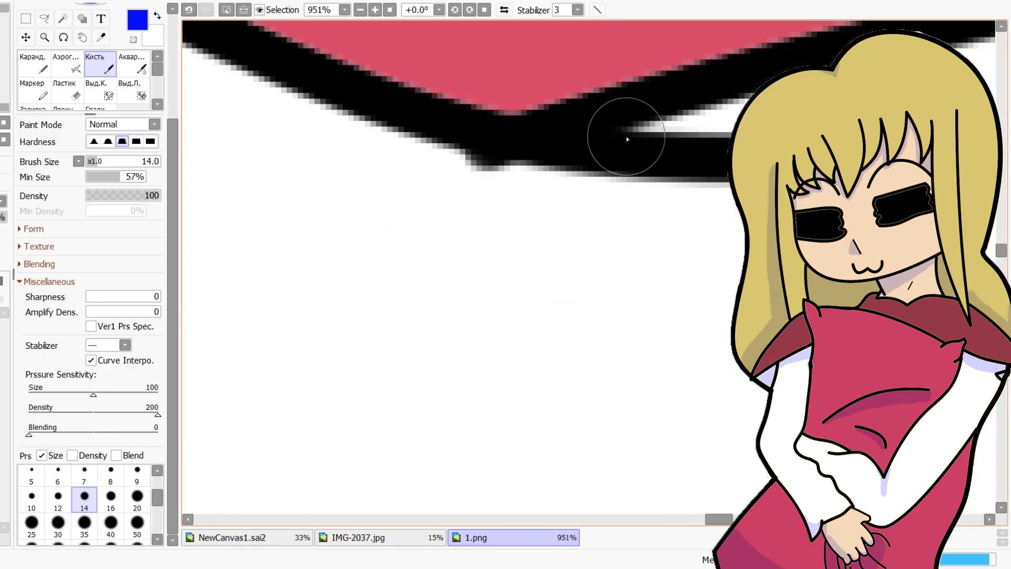
pyautogui.moveTo(627, 139); pyautogui.dragTo(758, 137)
pyautogui.scroll(-6, 699, 199)
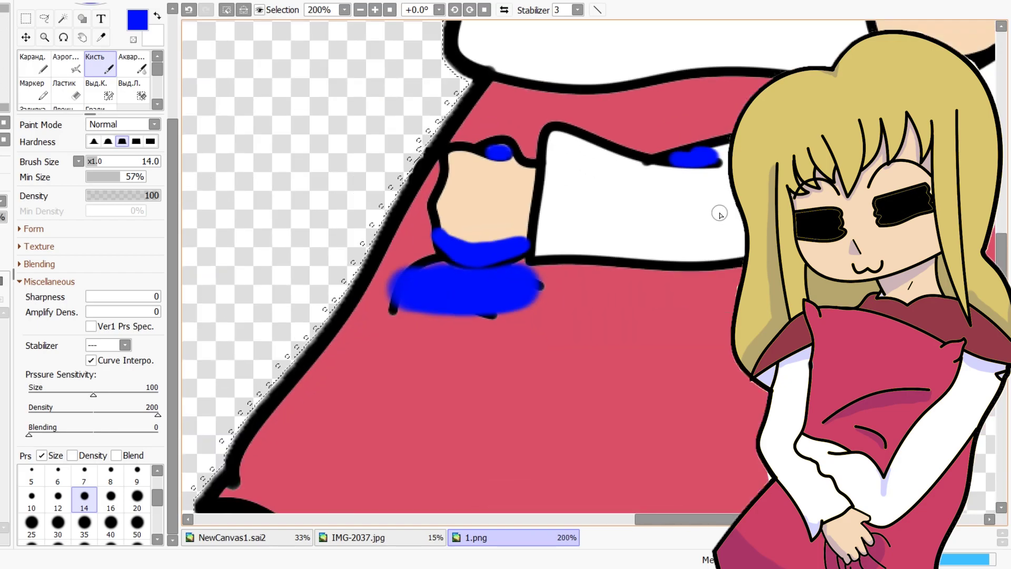
pyautogui.scroll(3, 688, 248)
pyautogui.scroll(1, 688, 247)
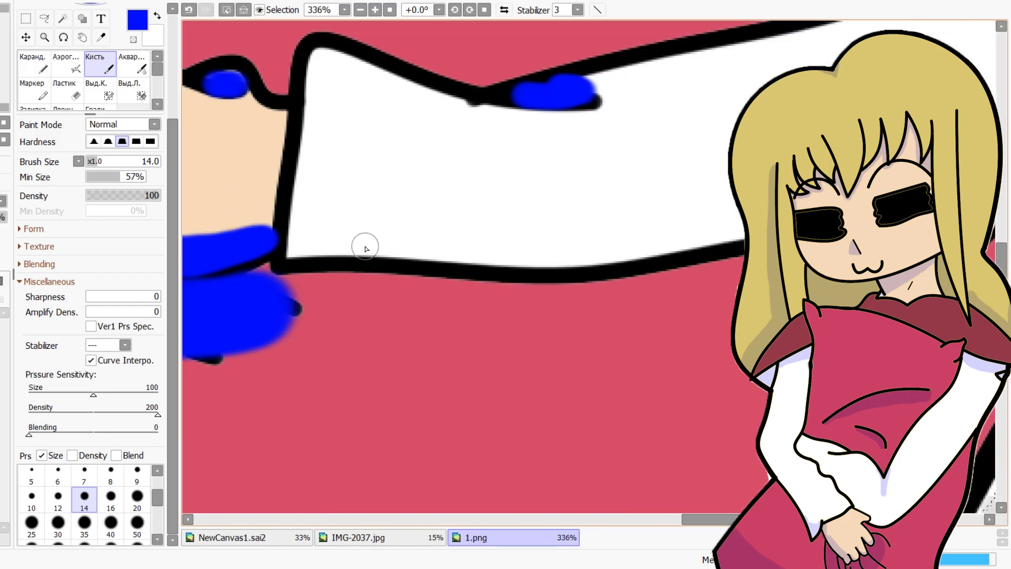
pyautogui.moveTo(279, 276); pyautogui.dragTo(463, 301)
pyautogui.hotkey('ctrl', 'z')
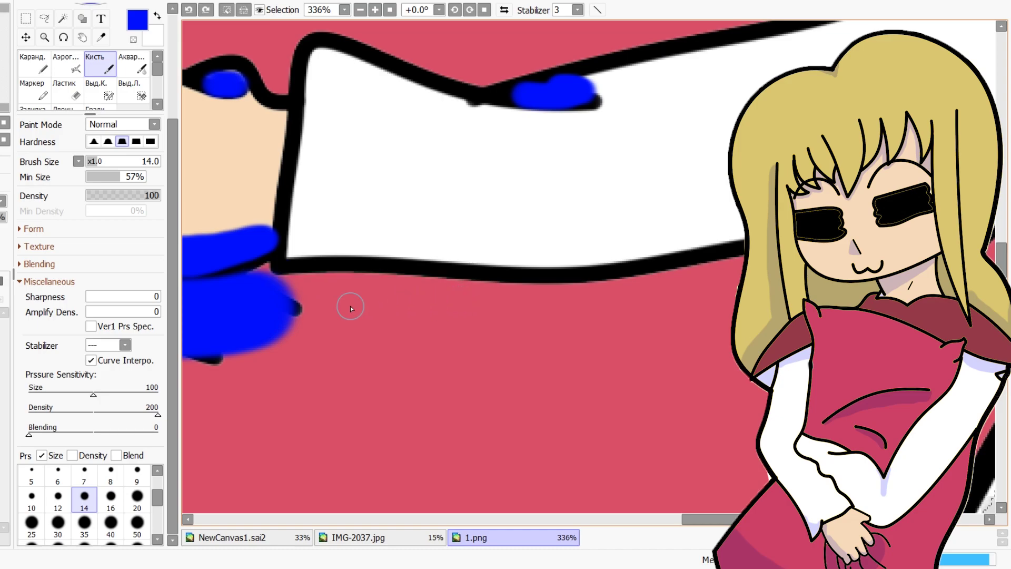
# Set the brush size to 40 and paint a blue shadow across the dress along the underside of the second character's lower sleeve
pyautogui.click(110, 522)
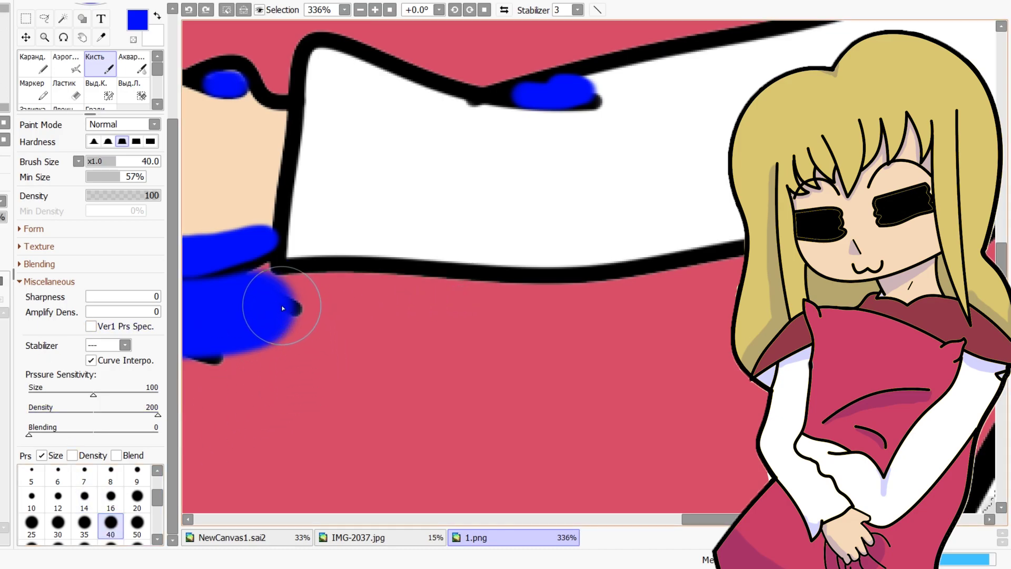
pyautogui.moveTo(271, 303)
pyautogui.mouseDown()
pyautogui.moveTo(641, 306)
pyautogui.moveTo(758, 296)
pyautogui.mouseUp()
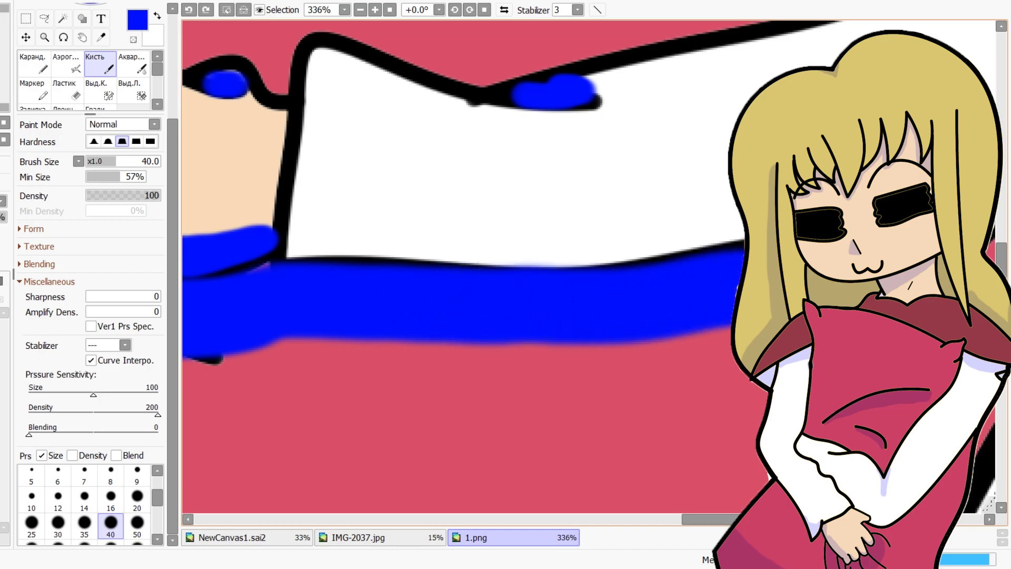
pyautogui.scroll(-5, 587, 266)
pyautogui.scroll(-2, 587, 266)
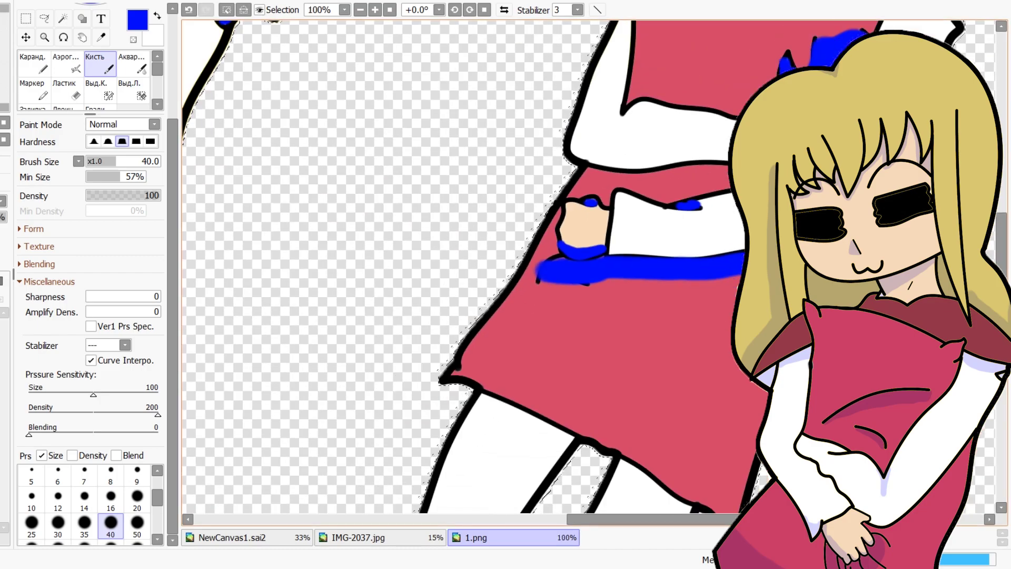
pyautogui.scroll(5, 587, 266)
pyautogui.scroll(-2, 694, 393)
pyautogui.moveTo(659, 409)
pyautogui.mouseDown()
pyautogui.moveTo(724, 342)
pyautogui.moveTo(734, 315)
pyautogui.mouseUp()
pyautogui.scroll(-10, 588, 266)
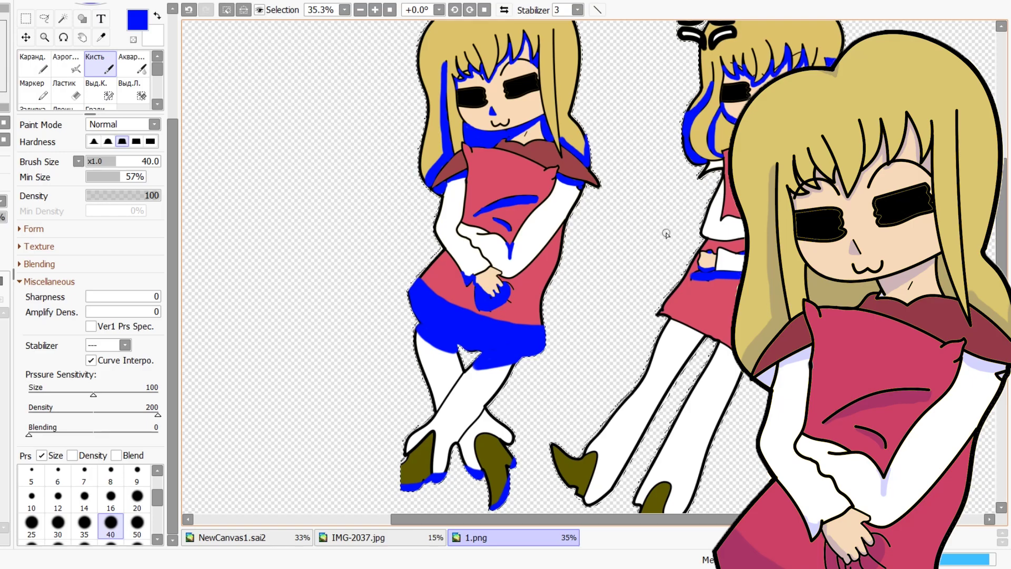
# Set the brush size to 14 and paint a blue shadow on the dress beneath the second character's upper sleeve
pyautogui.scroll(9, 688, 278)
pyautogui.scroll(-8, 723, 164)
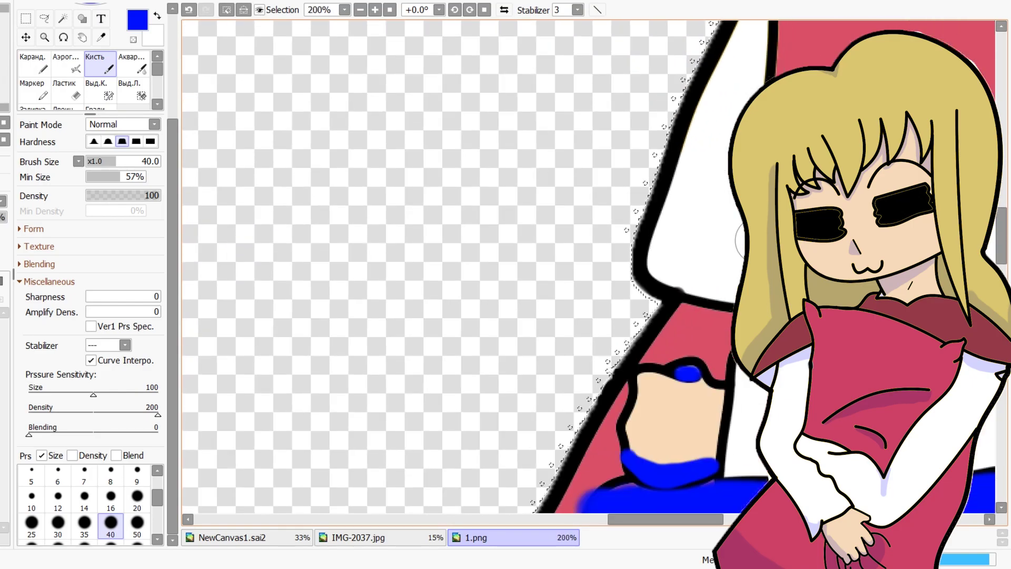
pyautogui.scroll(7, 708, 230)
pyautogui.moveTo(708, 230); pyautogui.dragTo(482, 283)
pyautogui.click(84, 499)
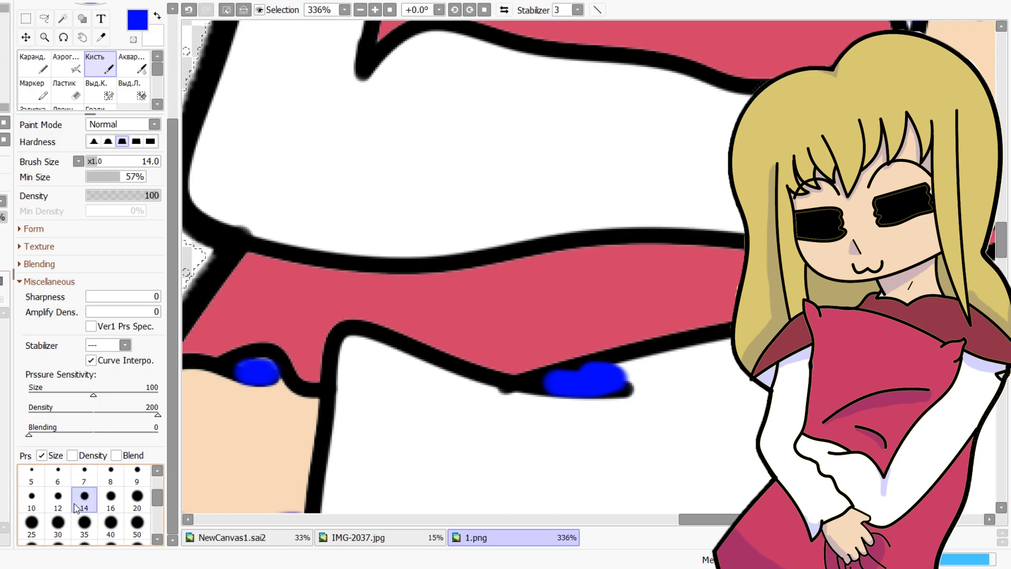
pyautogui.moveTo(262, 259)
pyautogui.mouseDown()
pyautogui.moveTo(324, 272)
pyautogui.moveTo(480, 265)
pyautogui.moveTo(583, 238)
pyautogui.moveTo(741, 241)
pyautogui.moveTo(737, 268)
pyautogui.moveTo(614, 261)
pyautogui.moveTo(502, 278)
pyautogui.mouseUp()
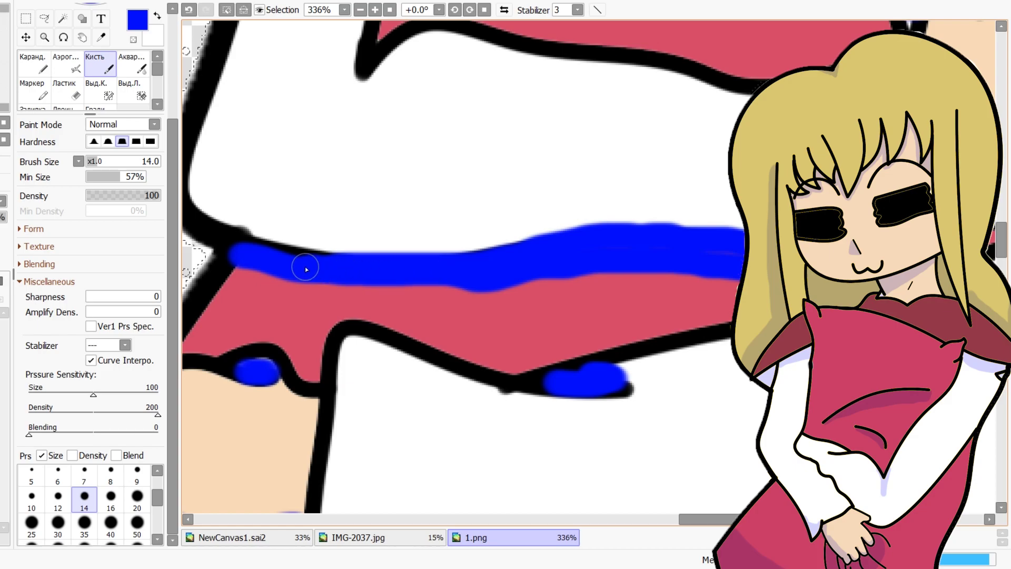
pyautogui.scroll(-10, 305, 268)
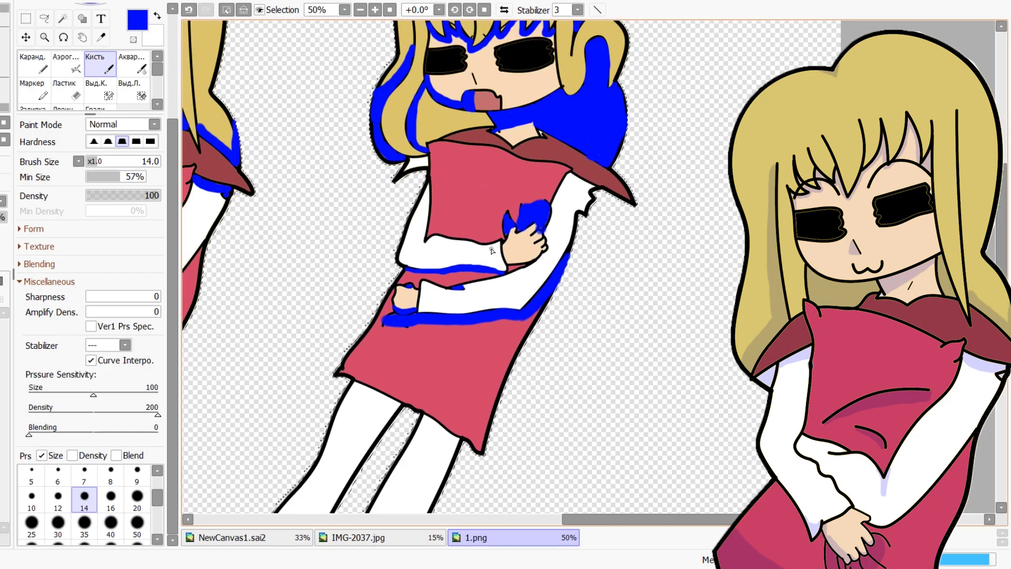
# Set the brush size to 40 and paint a wide blue shadow on the second character's left-hand leg just below the dress hem
pyautogui.scroll(10, 486, 300)
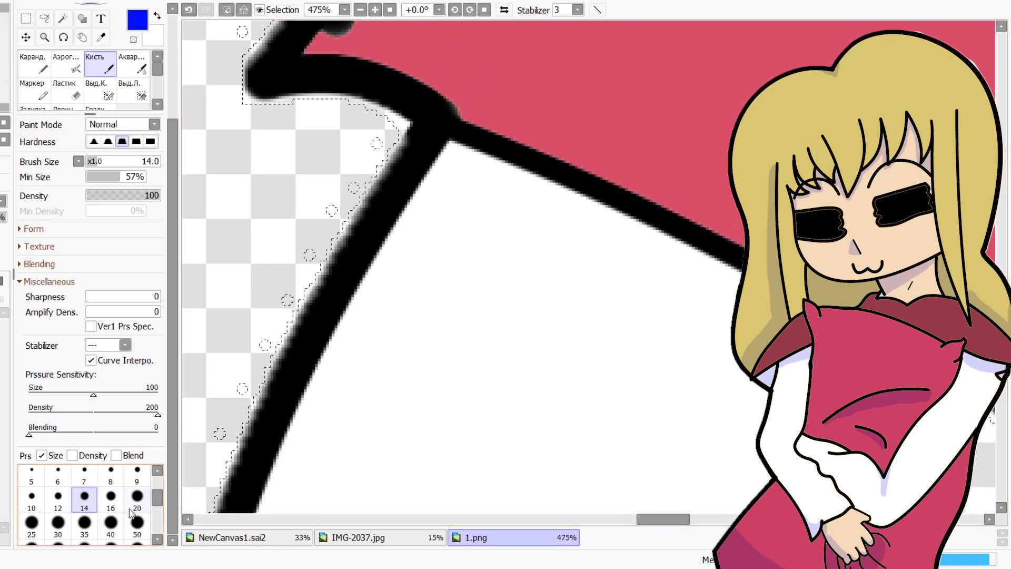
pyautogui.press(']')
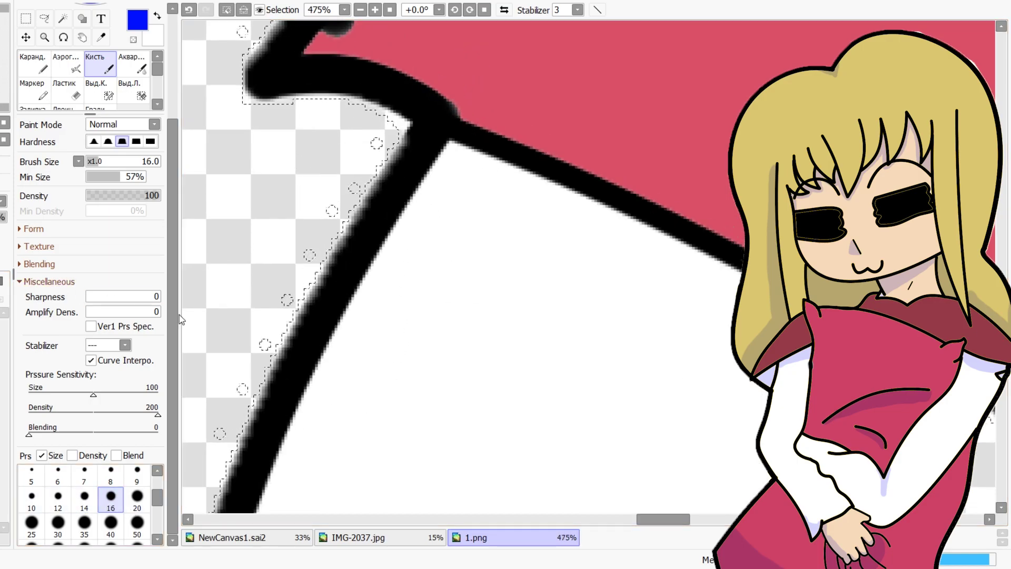
pyautogui.click(111, 523)
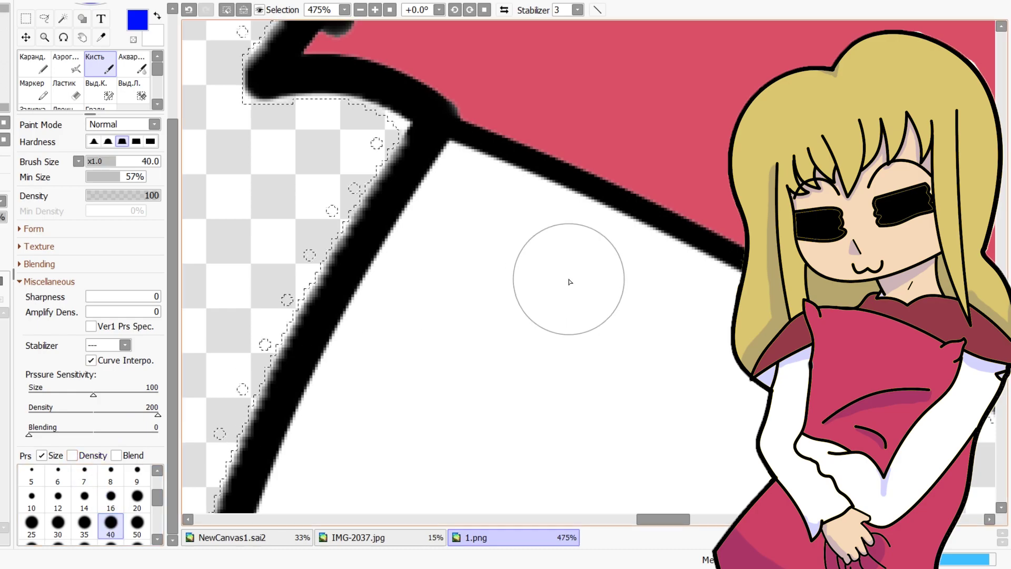
pyautogui.moveTo(369, 208)
pyautogui.mouseDown()
pyautogui.moveTo(472, 203)
pyautogui.moveTo(737, 297)
pyautogui.mouseUp()
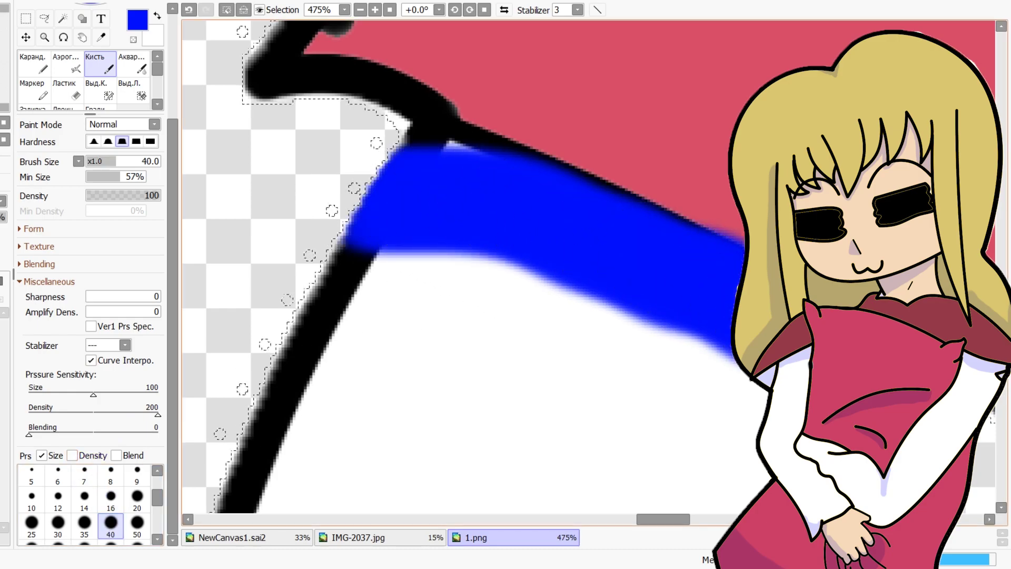
pyautogui.moveTo(458, 197)
pyautogui.mouseDown()
pyautogui.moveTo(442, 181)
pyautogui.moveTo(535, 228)
pyautogui.moveTo(375, 216)
pyautogui.moveTo(761, 426)
pyautogui.mouseUp()
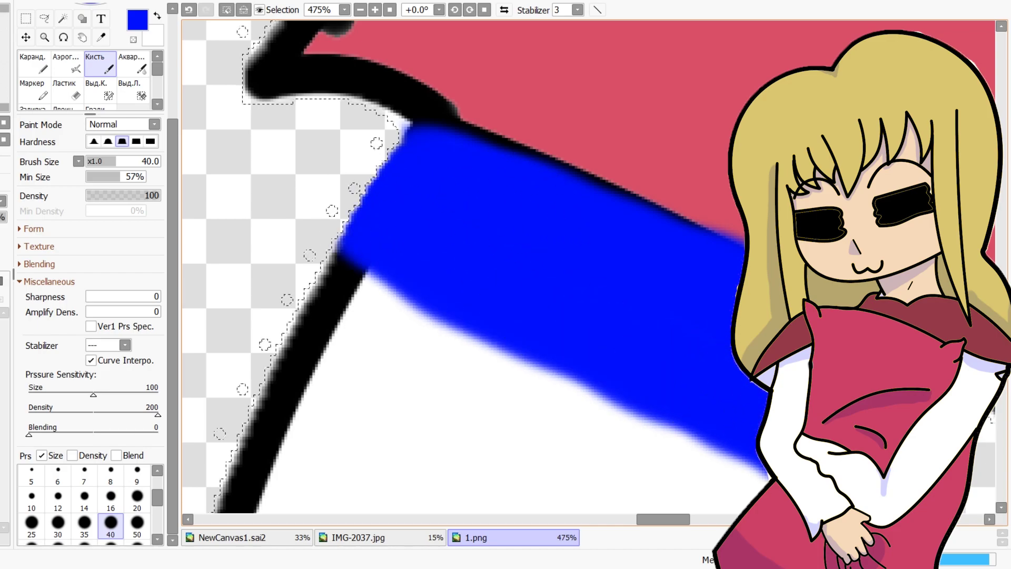
pyautogui.scroll(-11, 588, 266)
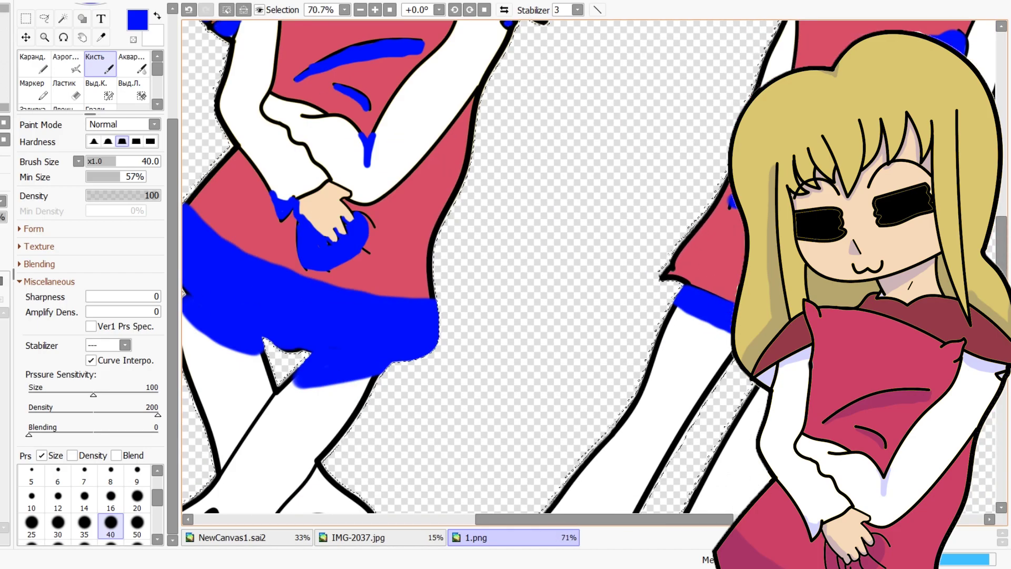
# Paint a wide blue shadow on the second character's right-hand leg, filling the area up to the dress hem
pyautogui.scroll(13, 668, 199)
pyautogui.scroll(-3, 458, 90)
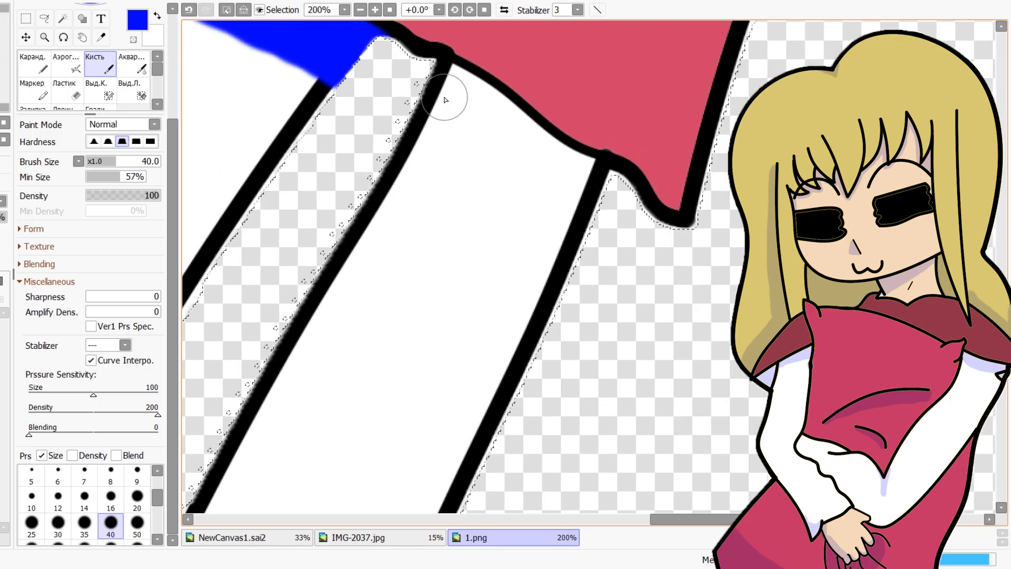
pyautogui.moveTo(394, 84); pyautogui.dragTo(590, 194)
pyautogui.scroll(-1, 526, 168)
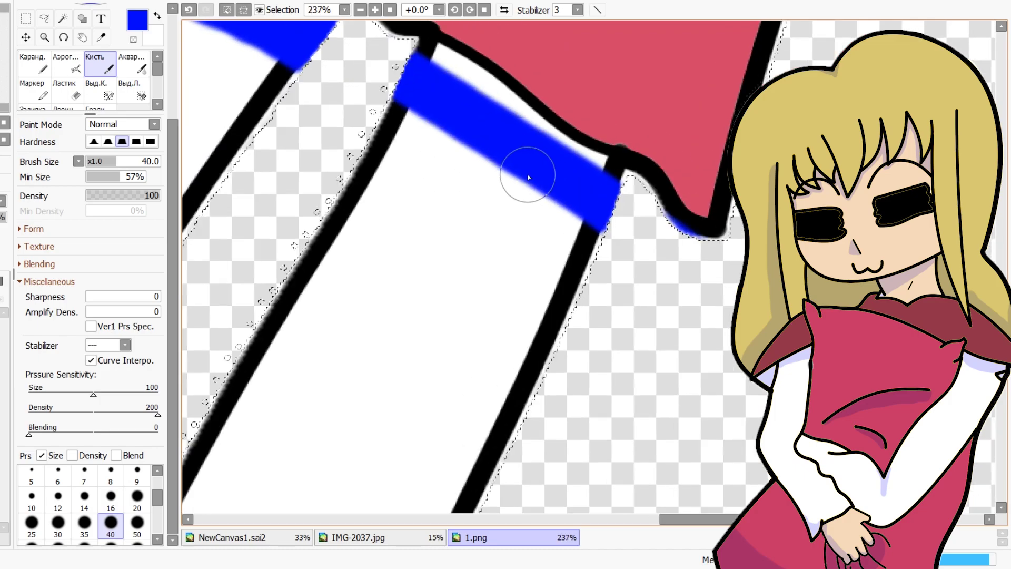
pyautogui.scroll(3, 507, 95)
pyautogui.scroll(-3, 472, 108)
pyautogui.scroll(3, 473, 109)
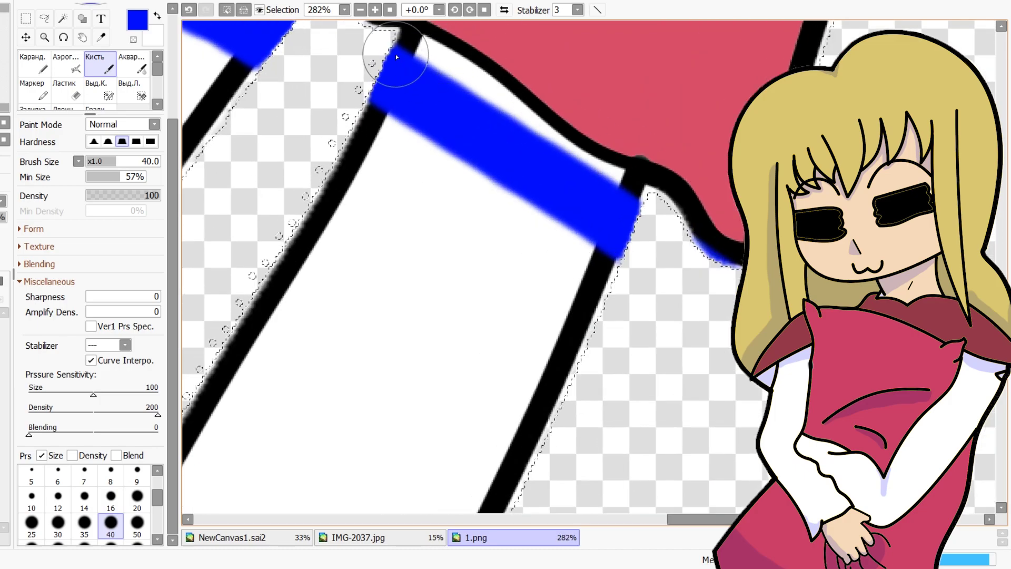
pyautogui.moveTo(565, 175)
pyautogui.mouseDown()
pyautogui.moveTo(598, 201)
pyautogui.moveTo(606, 194)
pyautogui.moveTo(512, 139)
pyautogui.moveTo(475, 92)
pyautogui.moveTo(443, 133)
pyautogui.moveTo(356, 121)
pyautogui.moveTo(332, 92)
pyautogui.moveTo(577, 169)
pyautogui.moveTo(592, 216)
pyautogui.mouseUp()
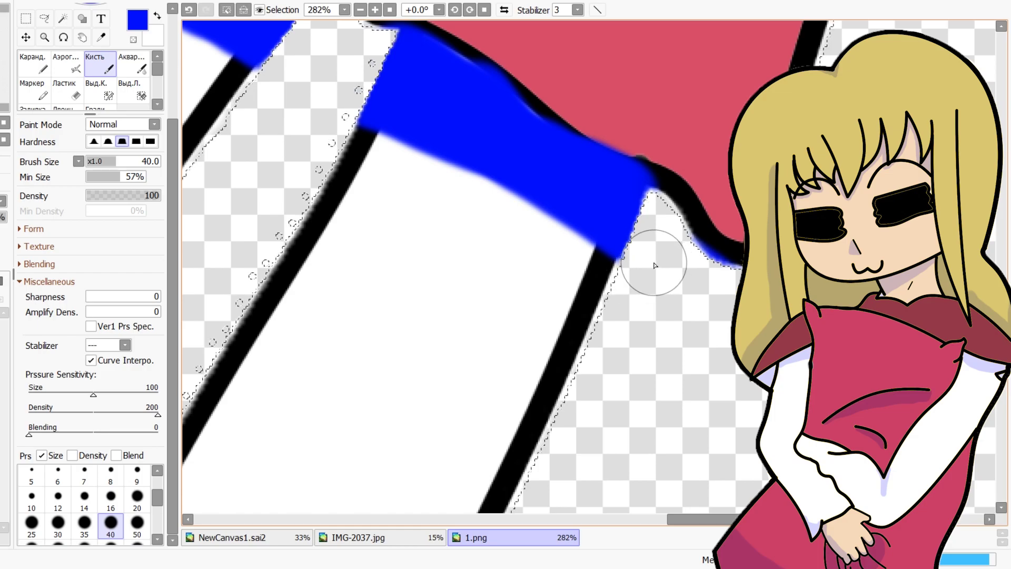
pyautogui.scroll(-4, 421, 127)
pyautogui.scroll(-4, 413, 221)
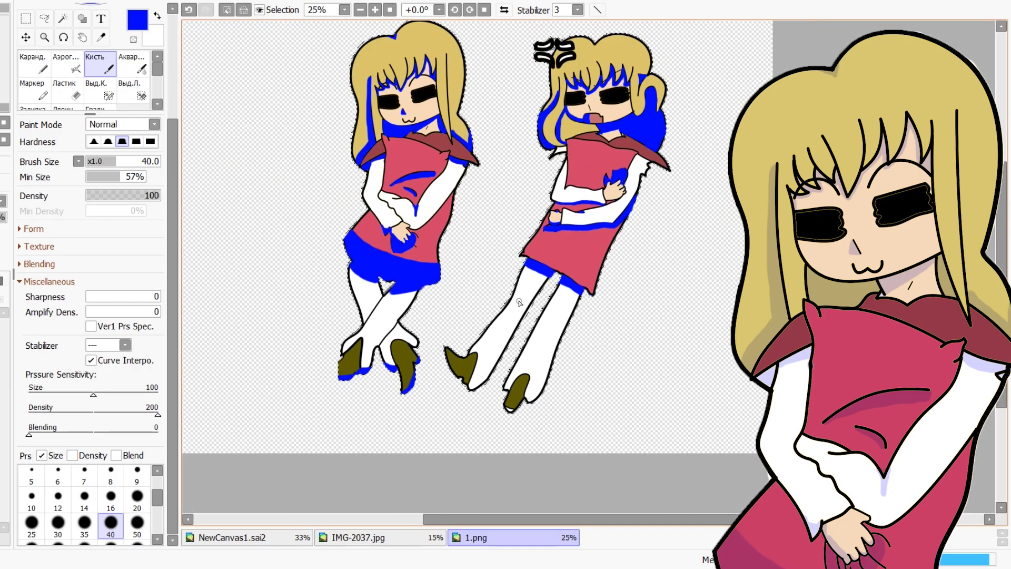
# Paint a blue shadow along the outer edge of the second character's left-hand shoe and across the white tip beside it
pyautogui.scroll(2, 432, 424)
pyautogui.scroll(4, 432, 424)
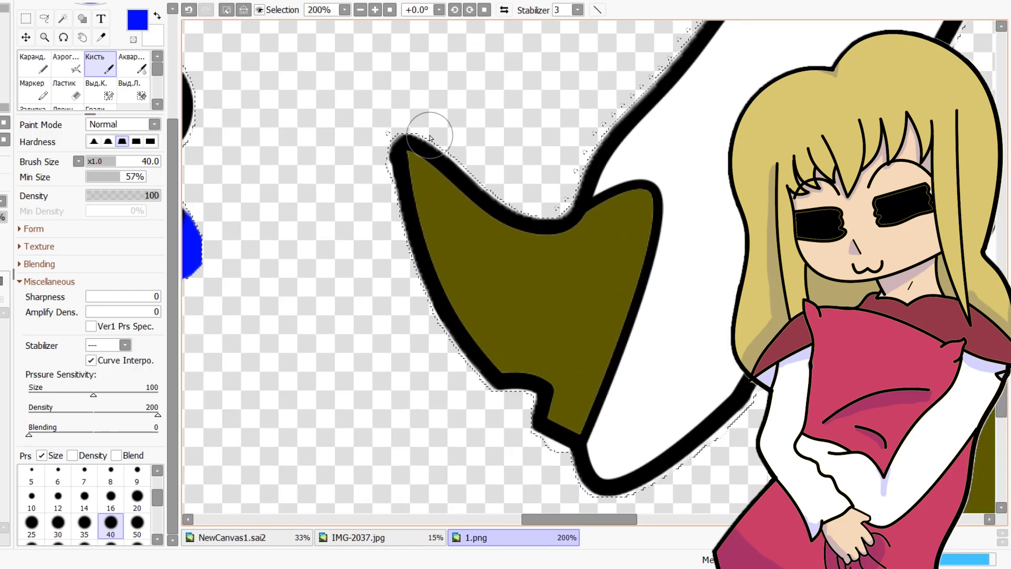
pyautogui.moveTo(397, 141); pyautogui.dragTo(527, 441)
pyautogui.moveTo(398, 141)
pyautogui.mouseDown()
pyautogui.moveTo(413, 215)
pyautogui.moveTo(500, 402)
pyautogui.moveTo(574, 474)
pyautogui.moveTo(627, 492)
pyautogui.moveTo(652, 482)
pyautogui.moveTo(578, 451)
pyautogui.mouseUp()
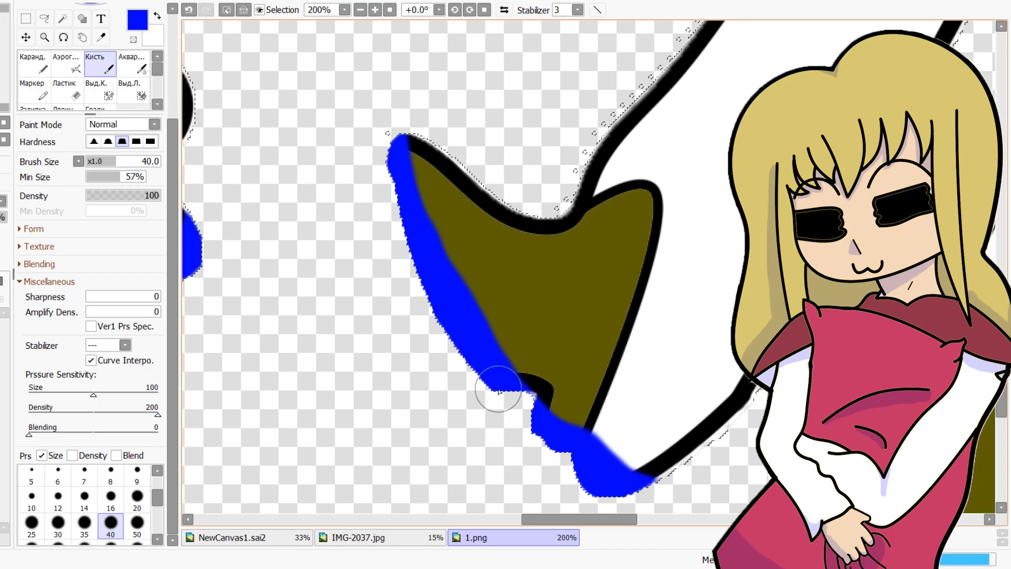
pyautogui.scroll(3, 632, 431)
pyautogui.moveTo(557, 402)
pyautogui.mouseDown()
pyautogui.moveTo(661, 469)
pyautogui.moveTo(765, 434)
pyautogui.moveTo(709, 446)
pyautogui.moveTo(587, 434)
pyautogui.moveTo(530, 410)
pyautogui.mouseUp()
pyautogui.scroll(-4, 529, 407)
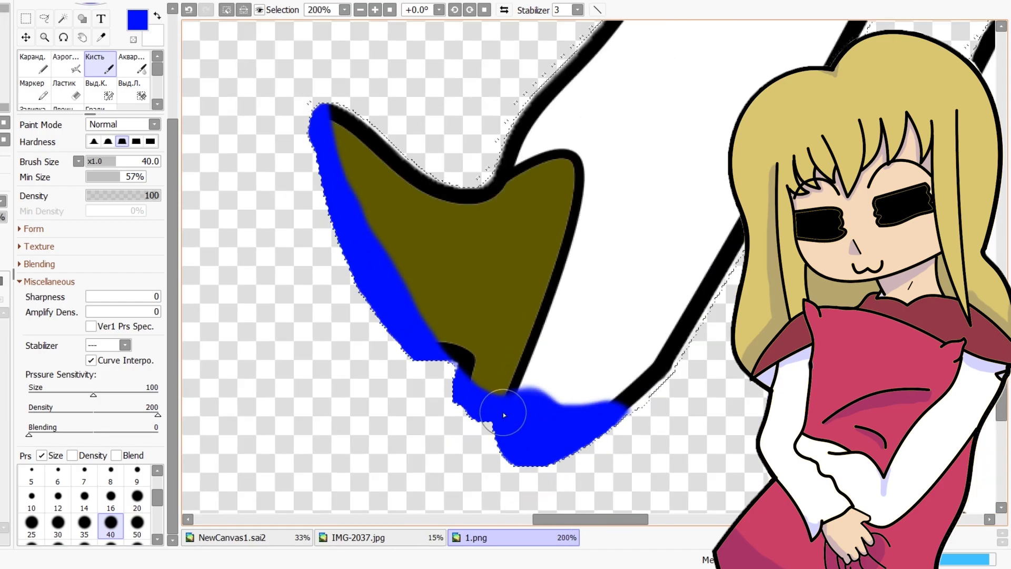
# Paint blue shadows around the lower end of the second character's right-hand shoe and on the white tips at both sides
pyautogui.scroll(2, 673, 432)
pyautogui.scroll(-2, 694, 389)
pyautogui.scroll(4, 527, 263)
pyautogui.moveTo(523, 214)
pyautogui.mouseDown()
pyautogui.moveTo(516, 277)
pyautogui.moveTo(570, 354)
pyautogui.moveTo(670, 293)
pyautogui.moveTo(729, 208)
pyautogui.mouseUp()
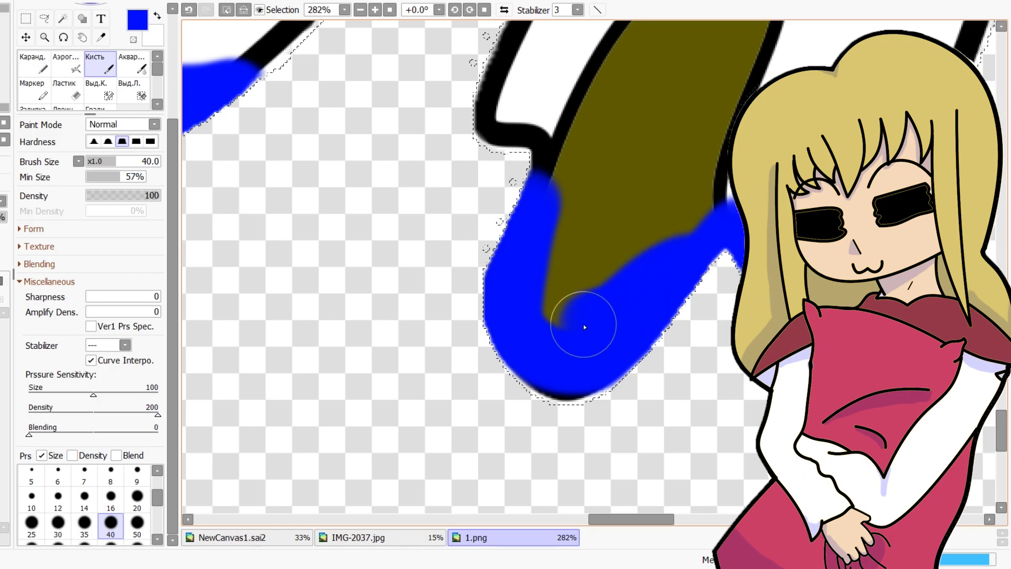
pyautogui.scroll(-4, 540, 331)
pyautogui.scroll(4, 594, 269)
pyautogui.moveTo(593, 269)
pyautogui.mouseDown()
pyautogui.moveTo(643, 289)
pyautogui.moveTo(665, 314)
pyautogui.mouseUp()
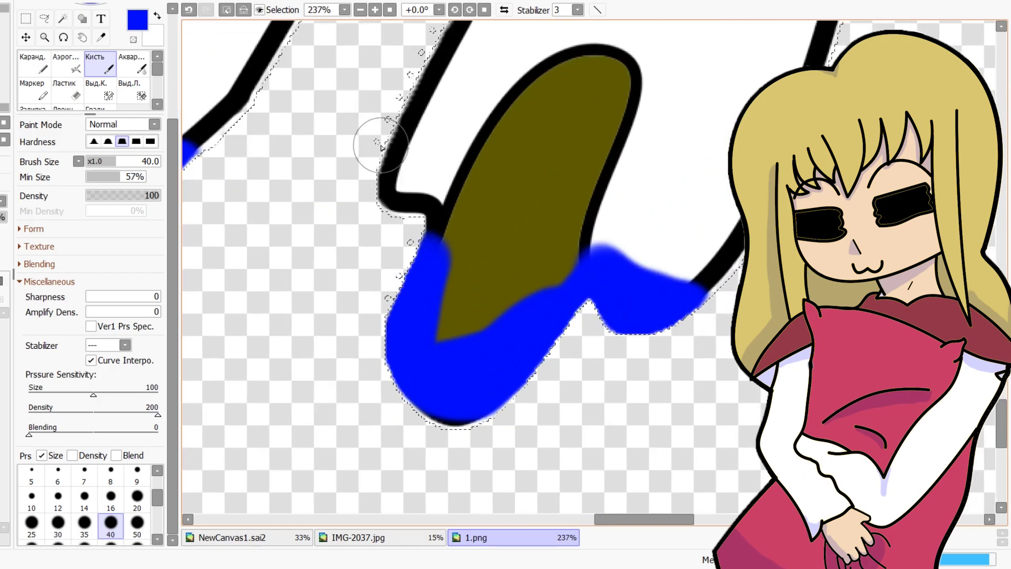
pyautogui.moveTo(397, 163); pyautogui.dragTo(402, 187)
pyautogui.scroll(-10, 432, 219)
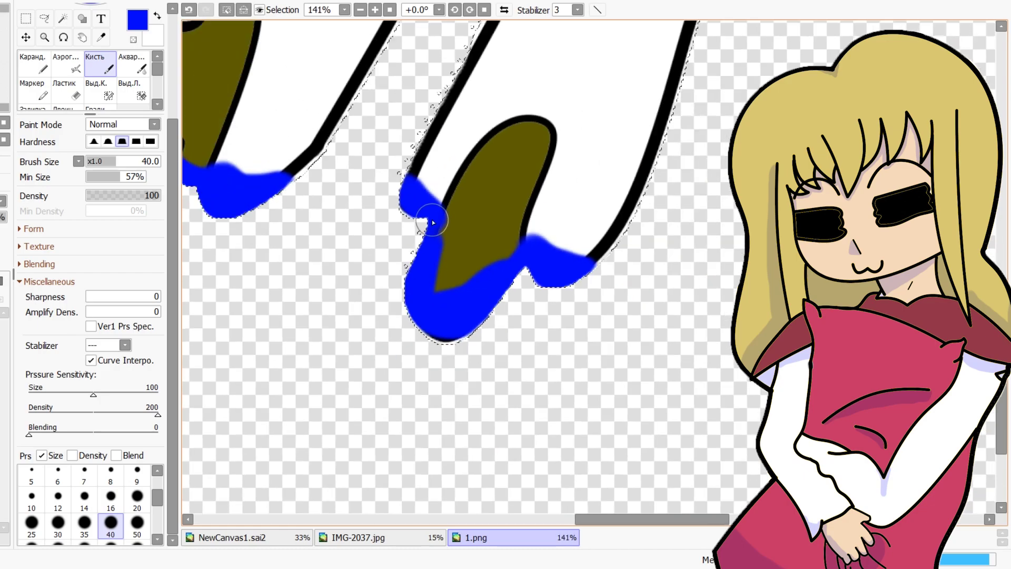
# Turn the solid blue shadow paint into soft translucent shading over both characters' colours and clear the selection
pyautogui.scroll(-4, 422, 98)
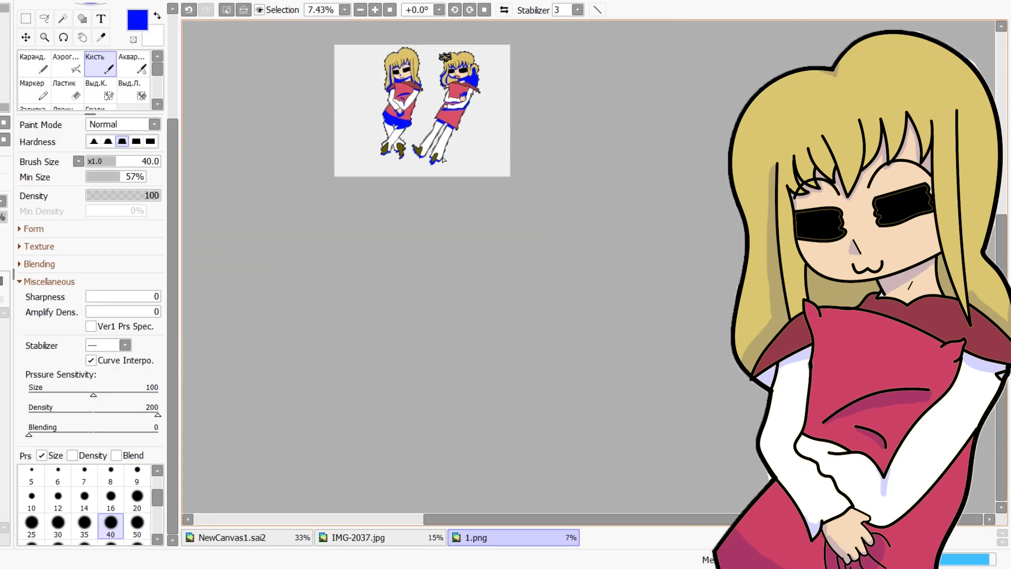
pyautogui.scroll(4, 408, 131)
pyautogui.scroll(2, 483, 112)
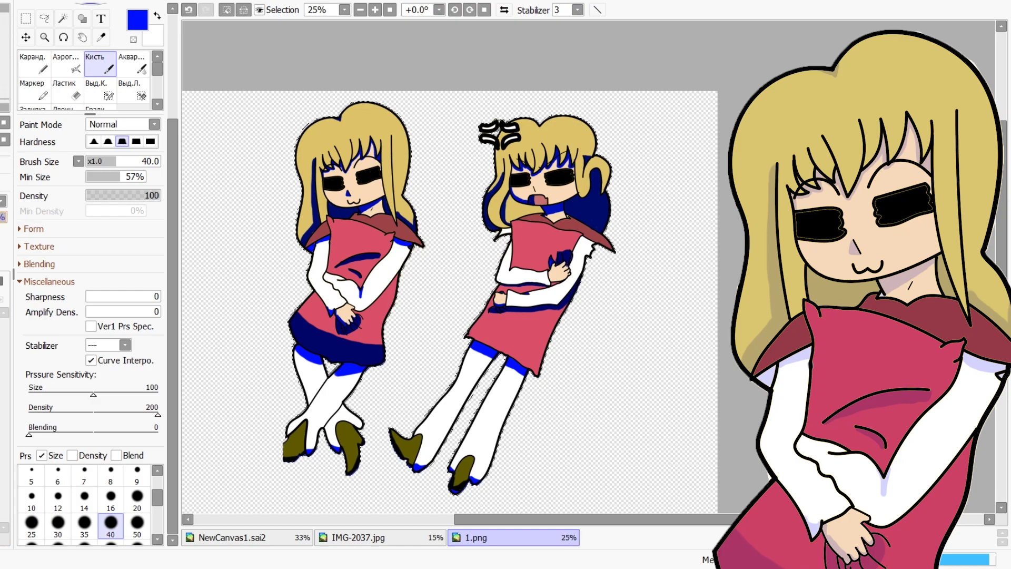
pyautogui.scroll(-1, 466, 316)
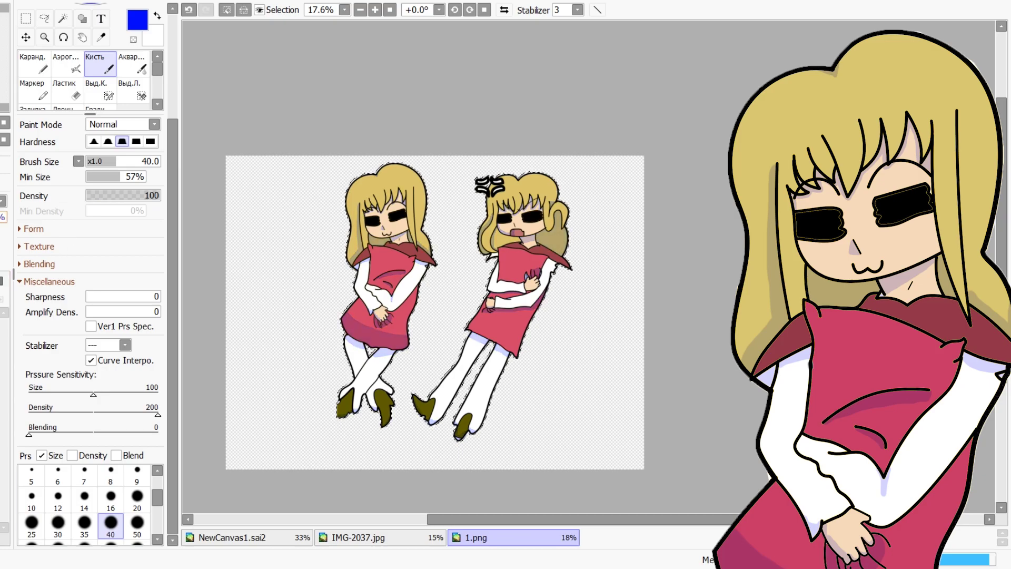
pyautogui.scroll(1, 334, 219)
pyautogui.scroll(-1, 406, 282)
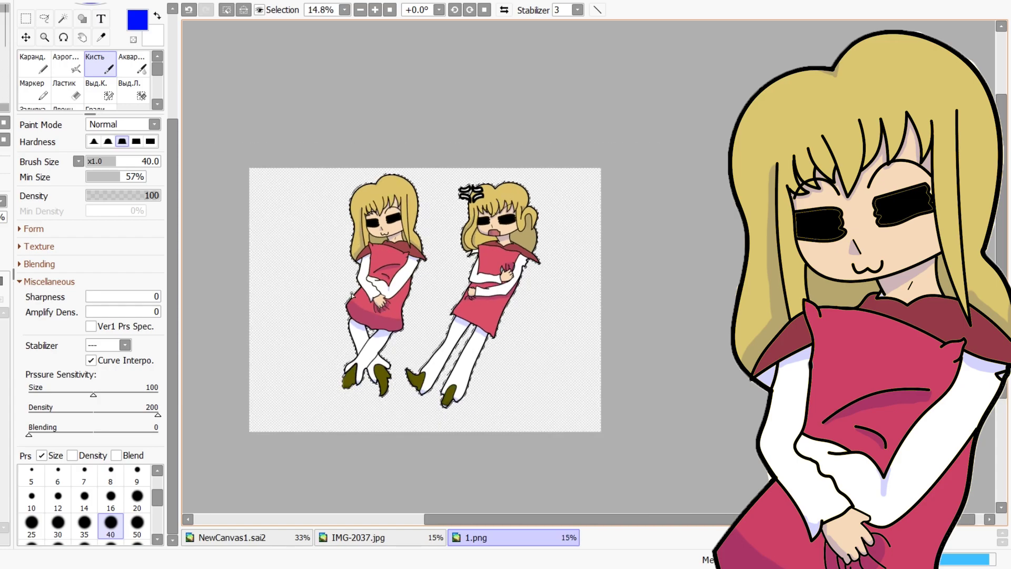
pyautogui.scroll(2, 406, 281)
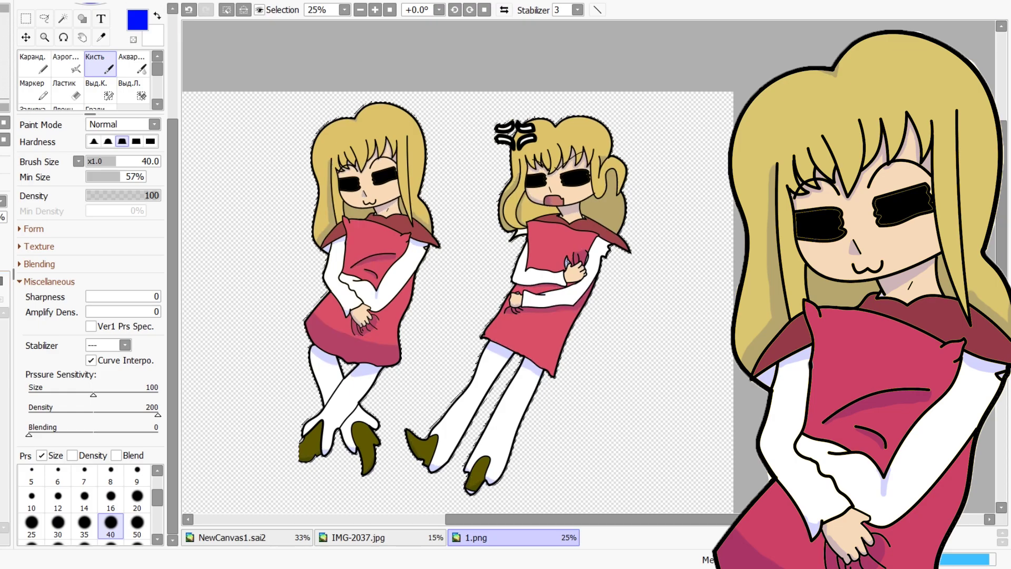
pyautogui.hotkey('ctrl', 'd')
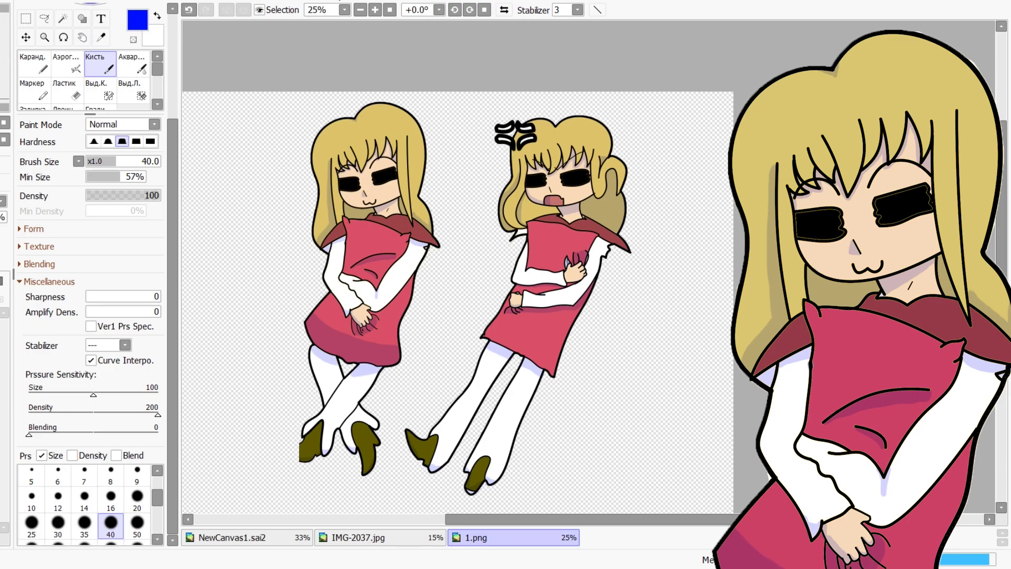